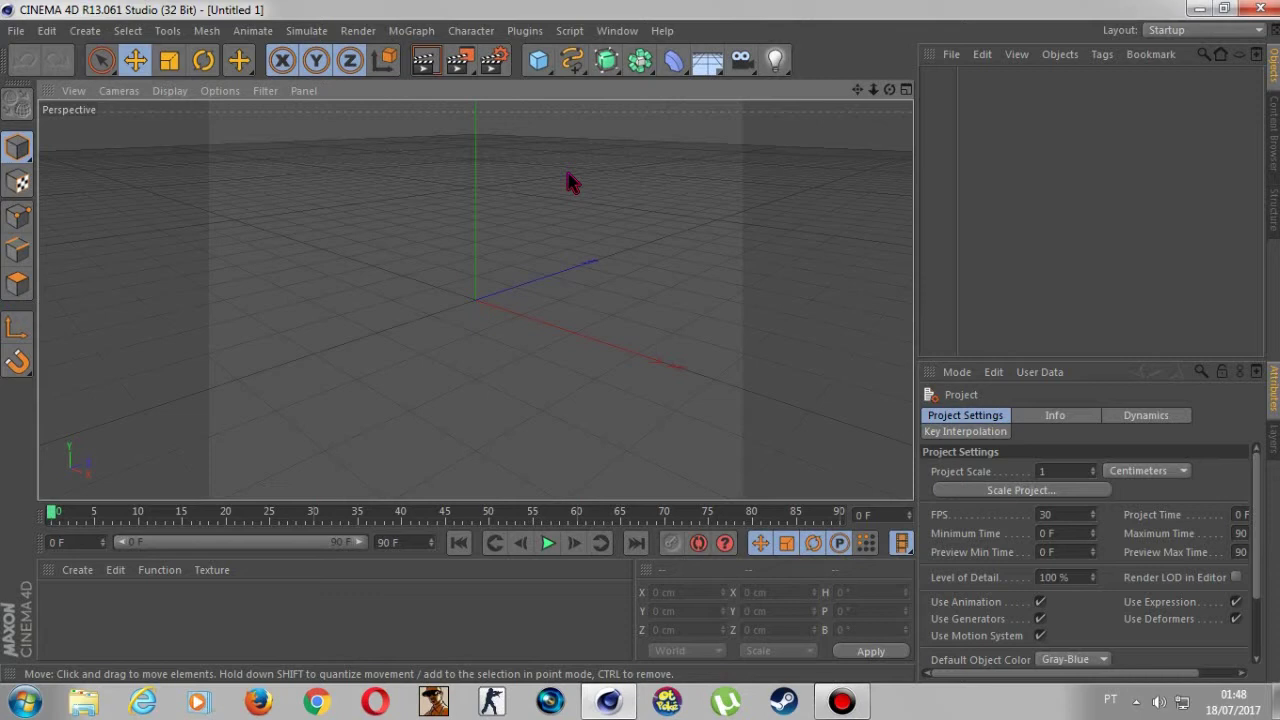
Open the cabeza.lib4d library from the Rig's folder.
click(15, 31)
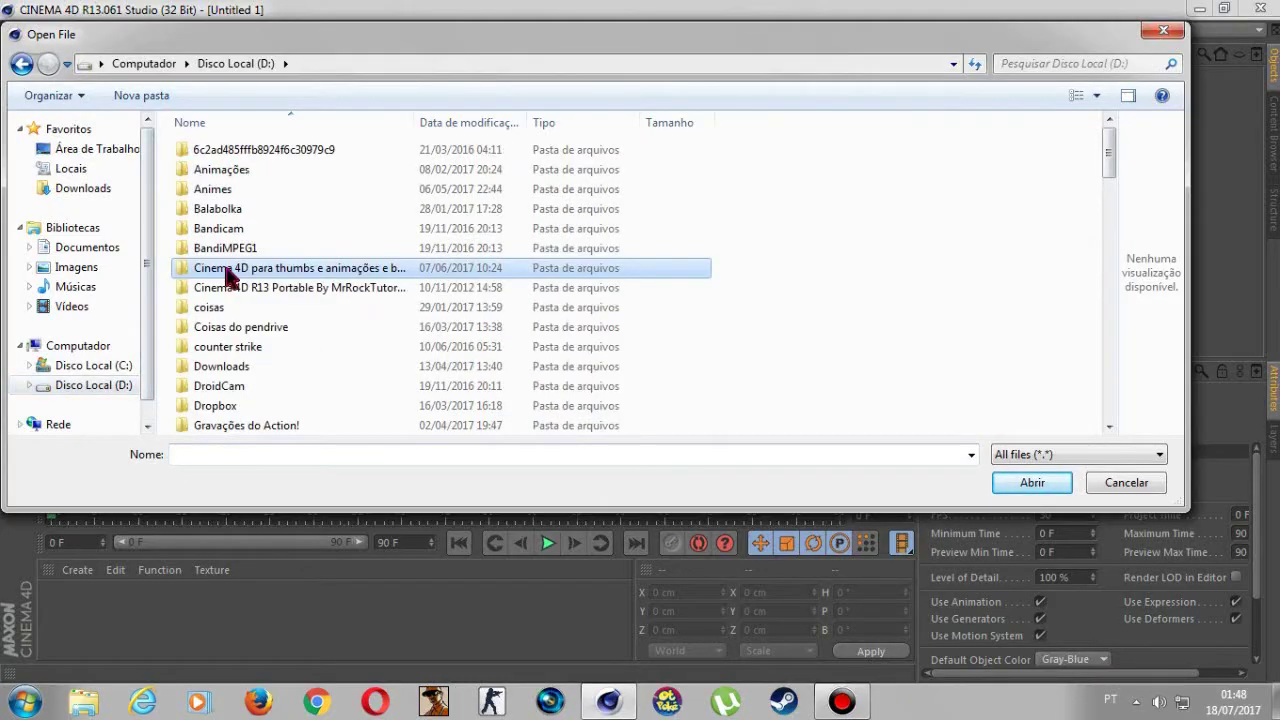
double_click(222, 268)
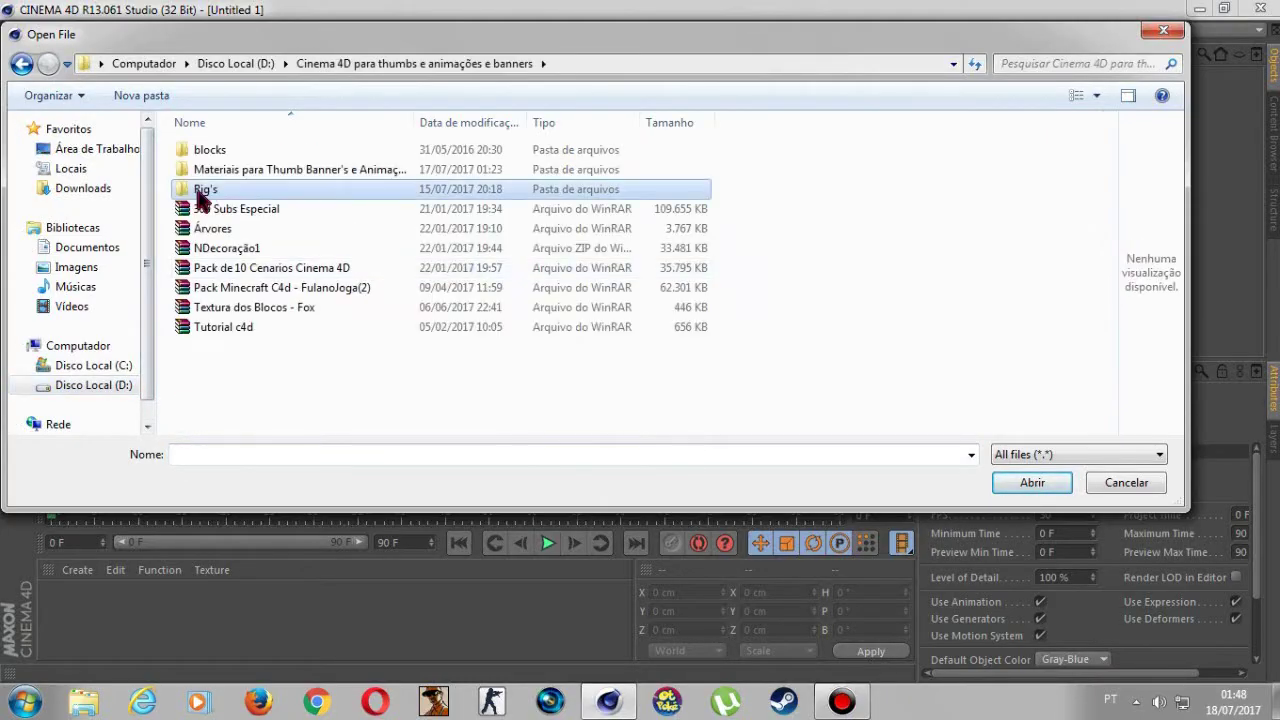
double_click(200, 192)
click(224, 175)
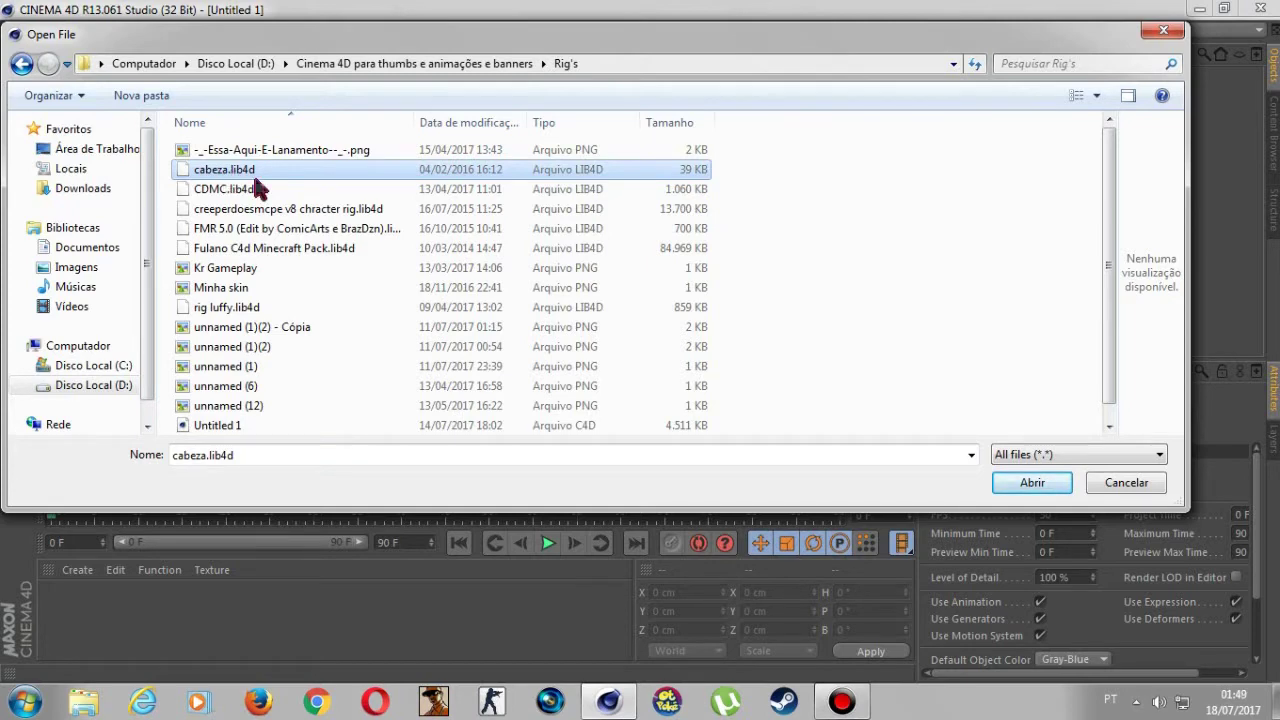
mouse_move(258, 190)
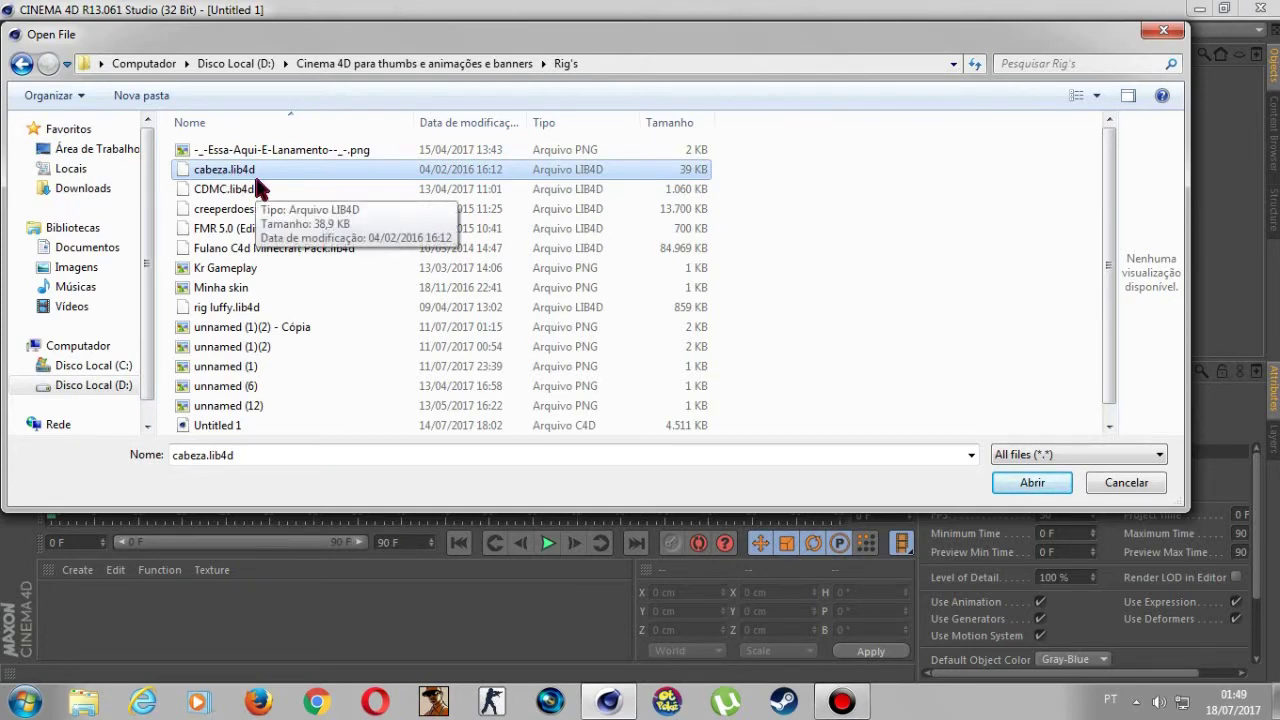
click(1044, 485)
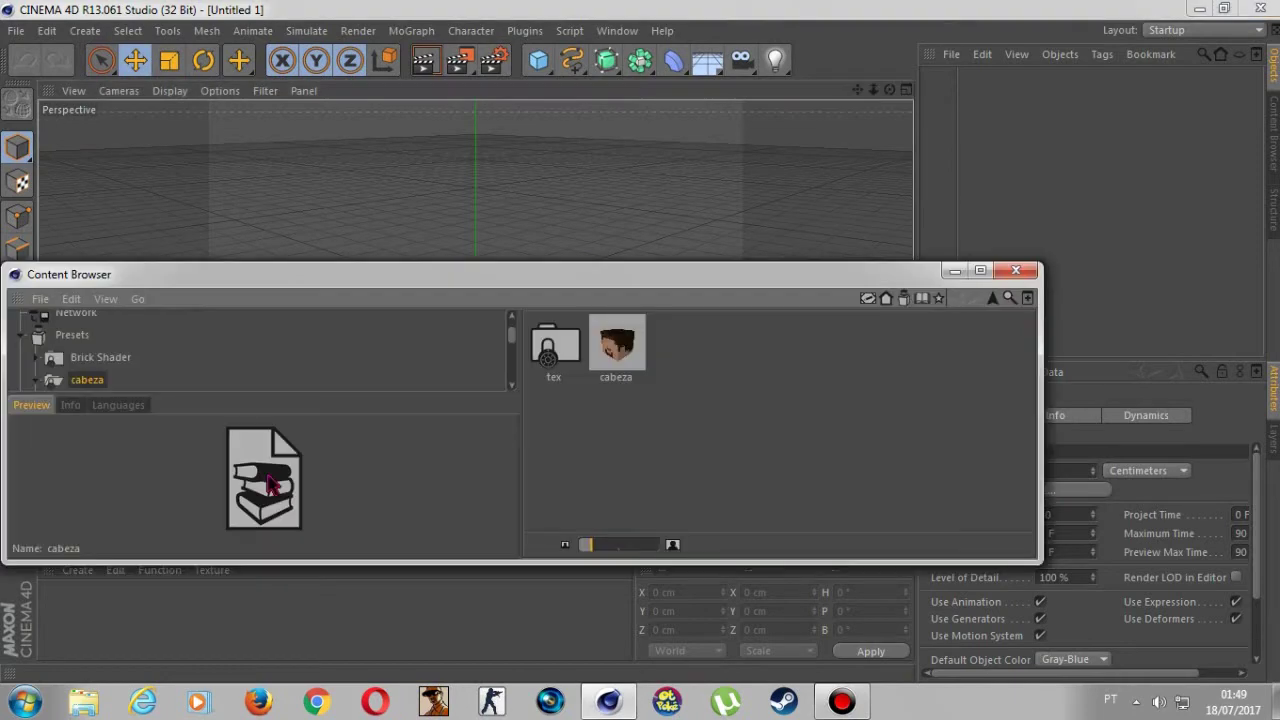
Load the cabeza head preset once, undoing the duplicate, and open its Mat material.
double_click(616, 362)
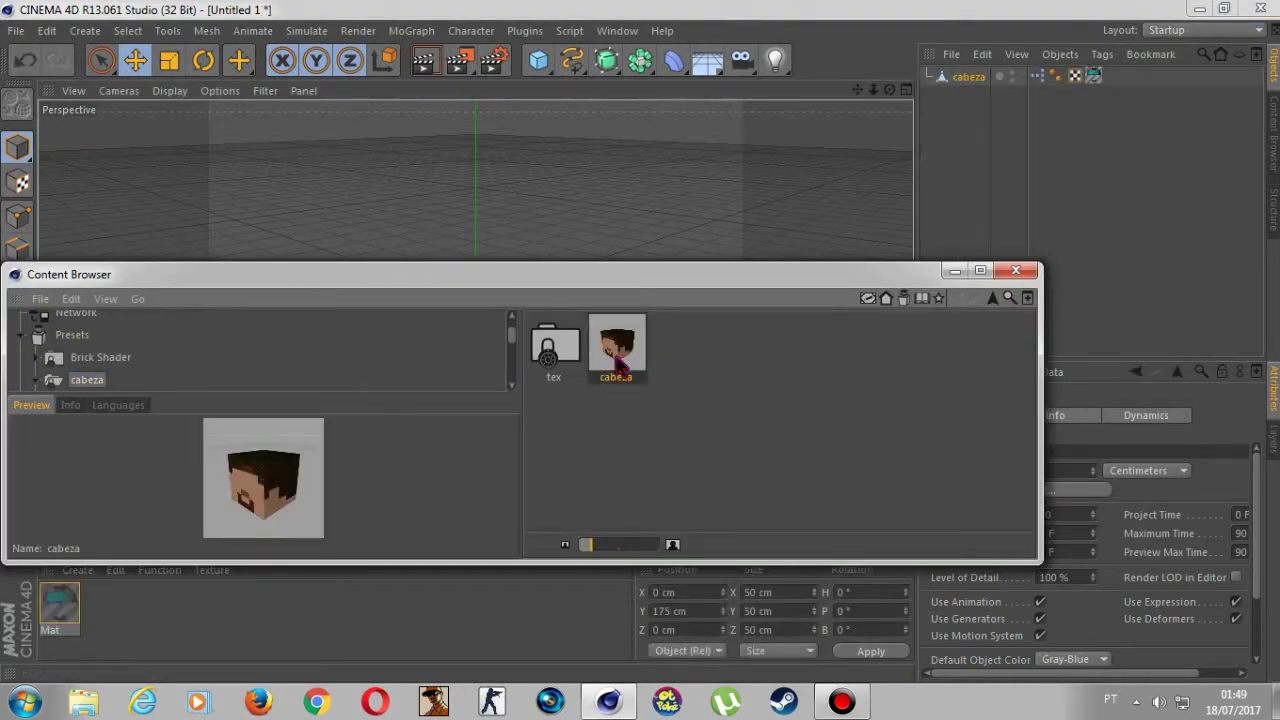
click(1016, 270)
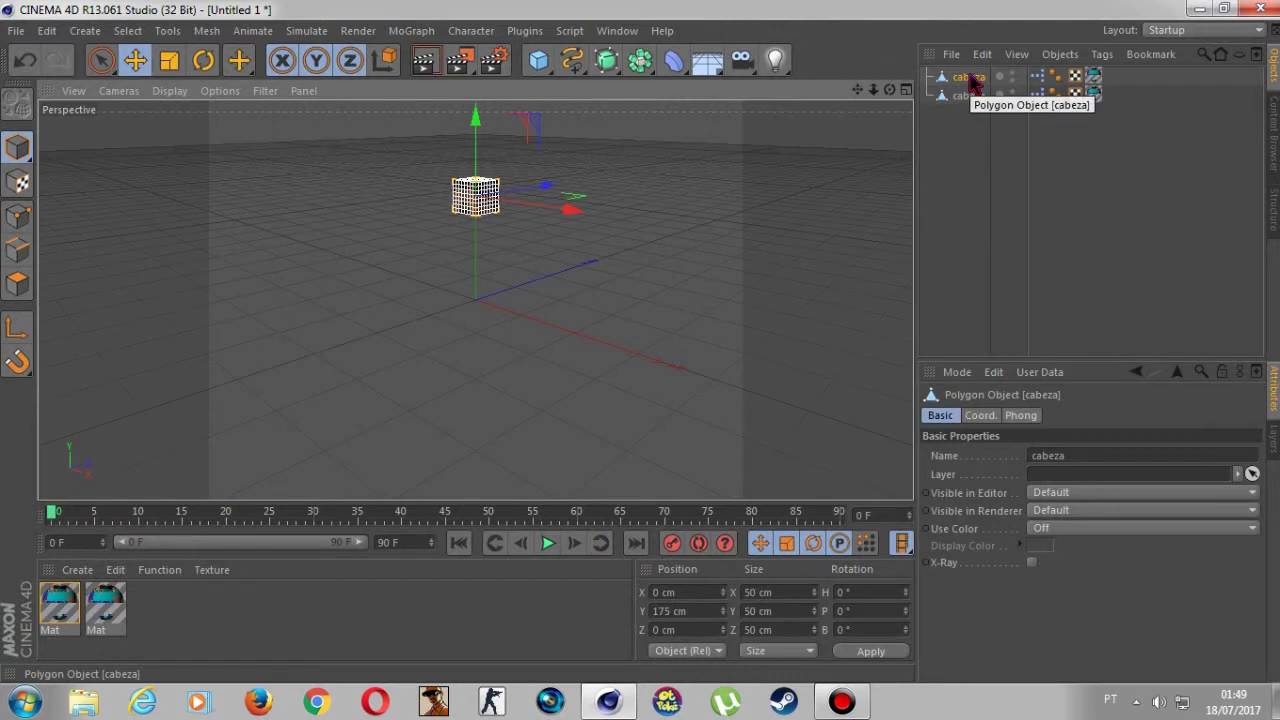
key(ctrl+z)
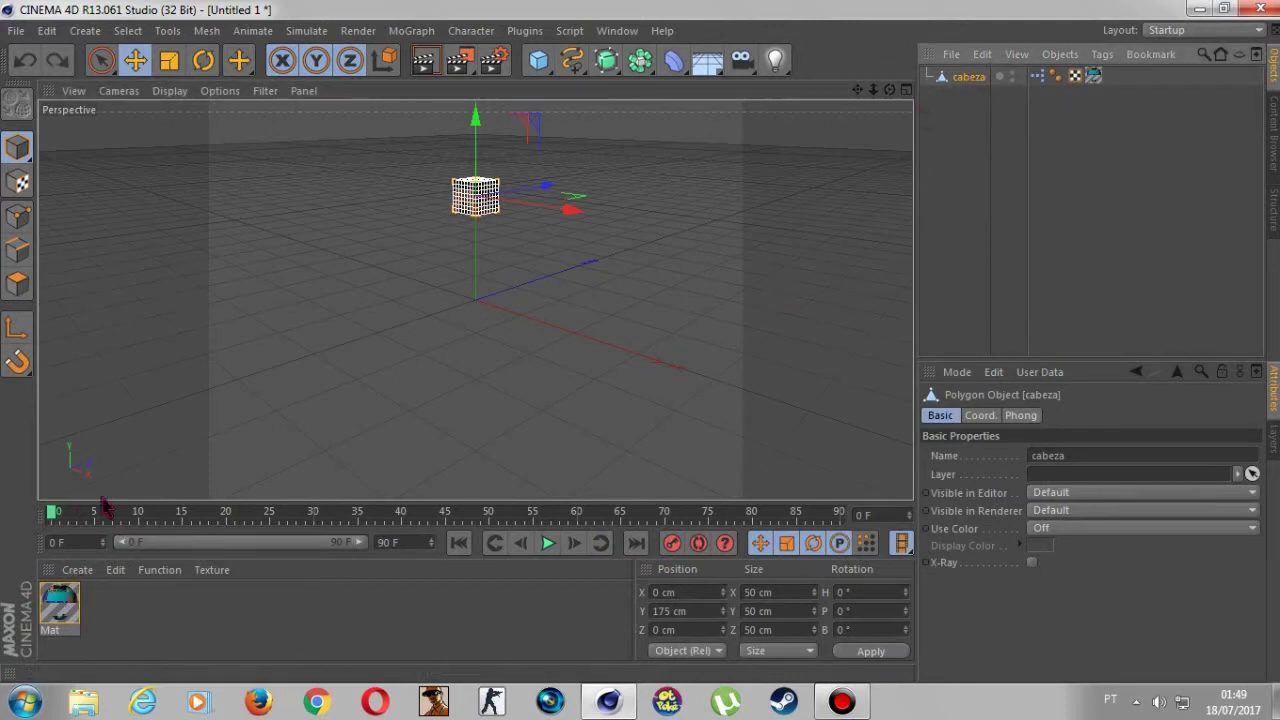
scroll(474, 243, up, 2)
scroll(494, 200, up, 2)
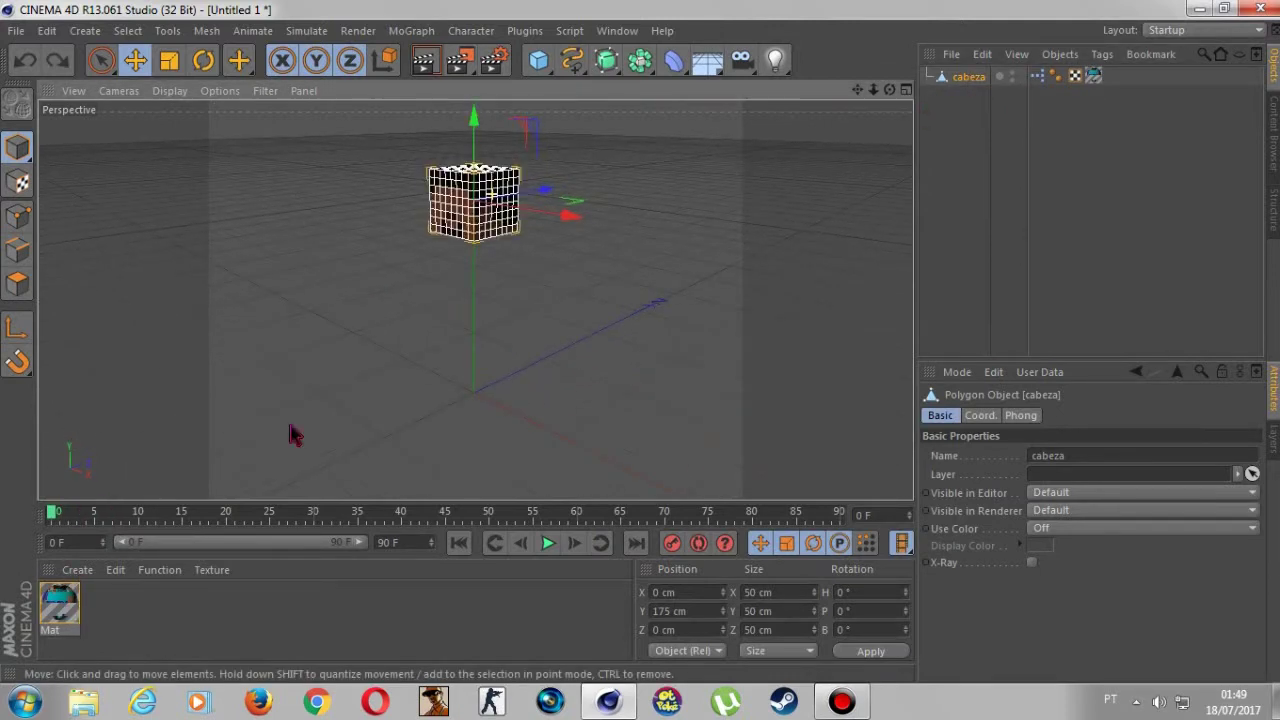
double_click(59, 603)
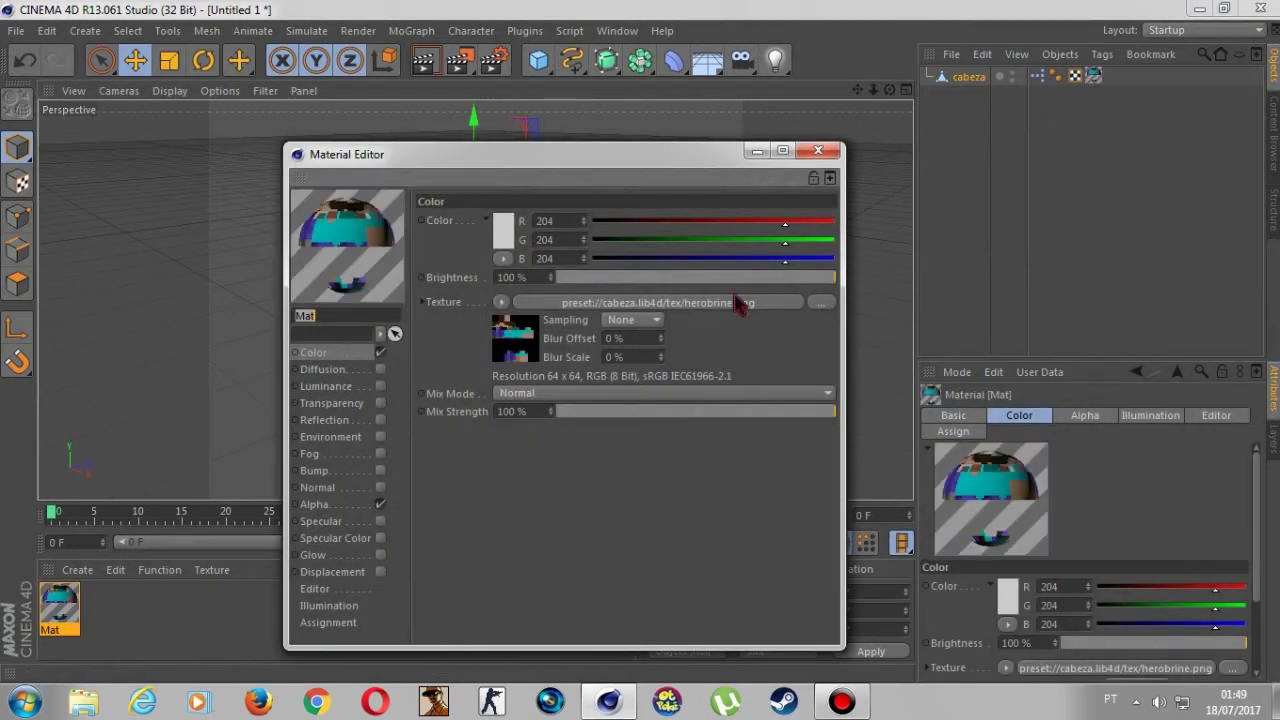
Swap the Mat texture for unnamed (6).png from Downloads, copying it into the project.
click(821, 303)
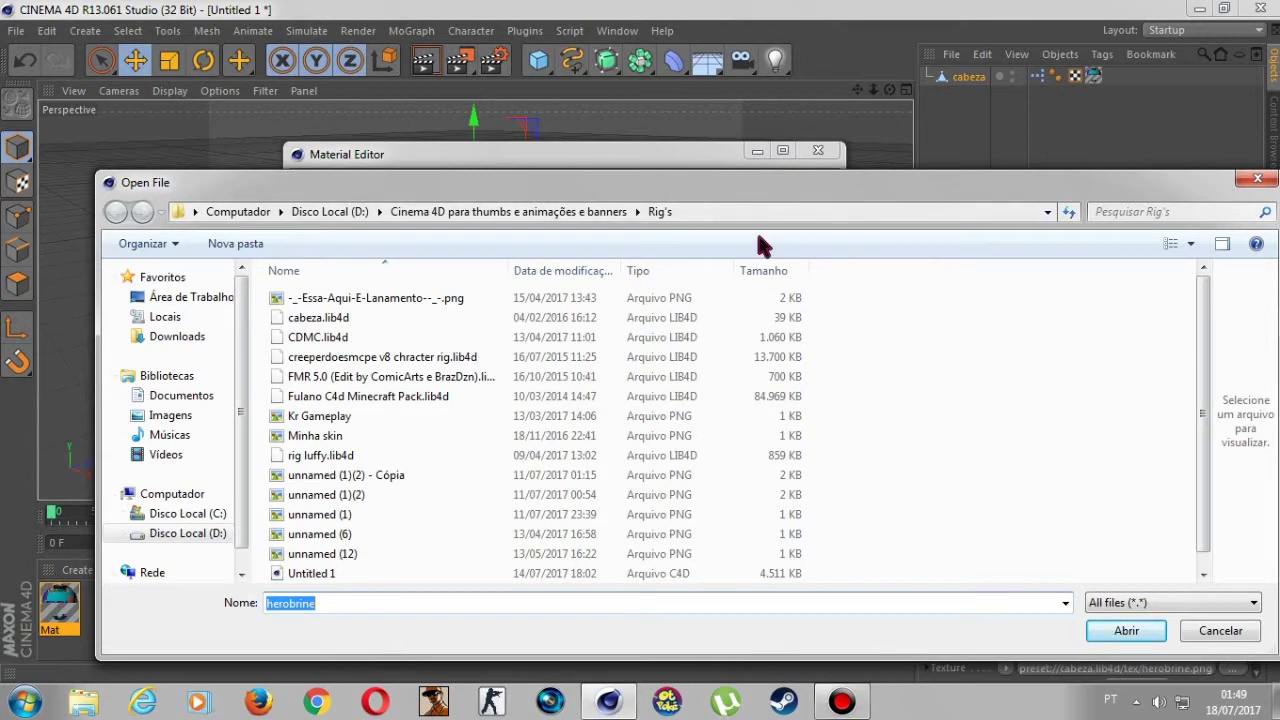
click(185, 338)
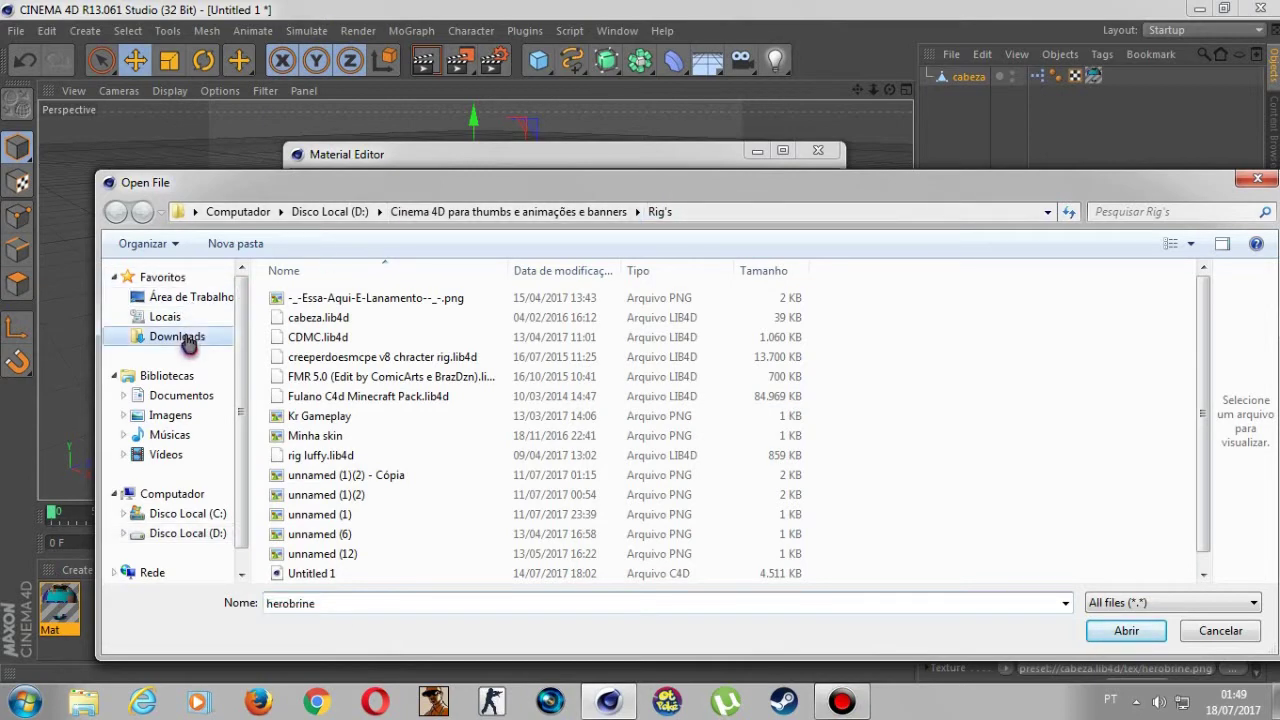
drag(1204, 330, 1225, 503)
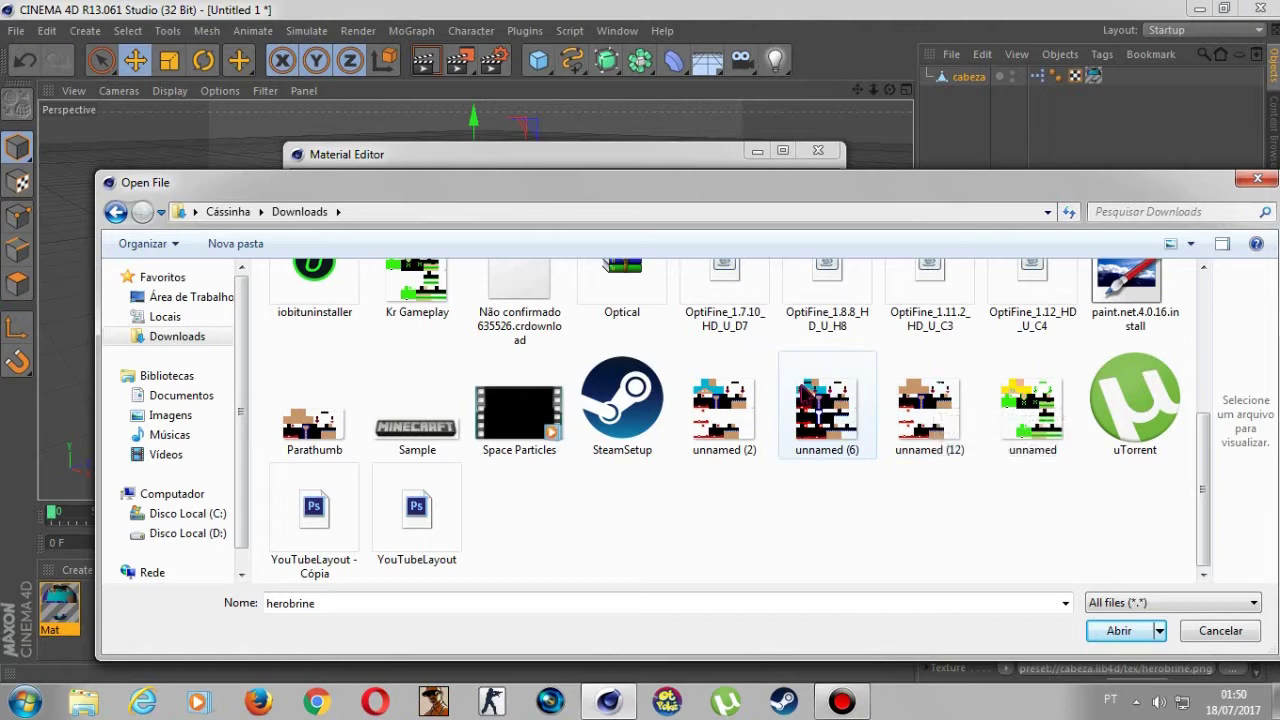
mouse_move(822, 405)
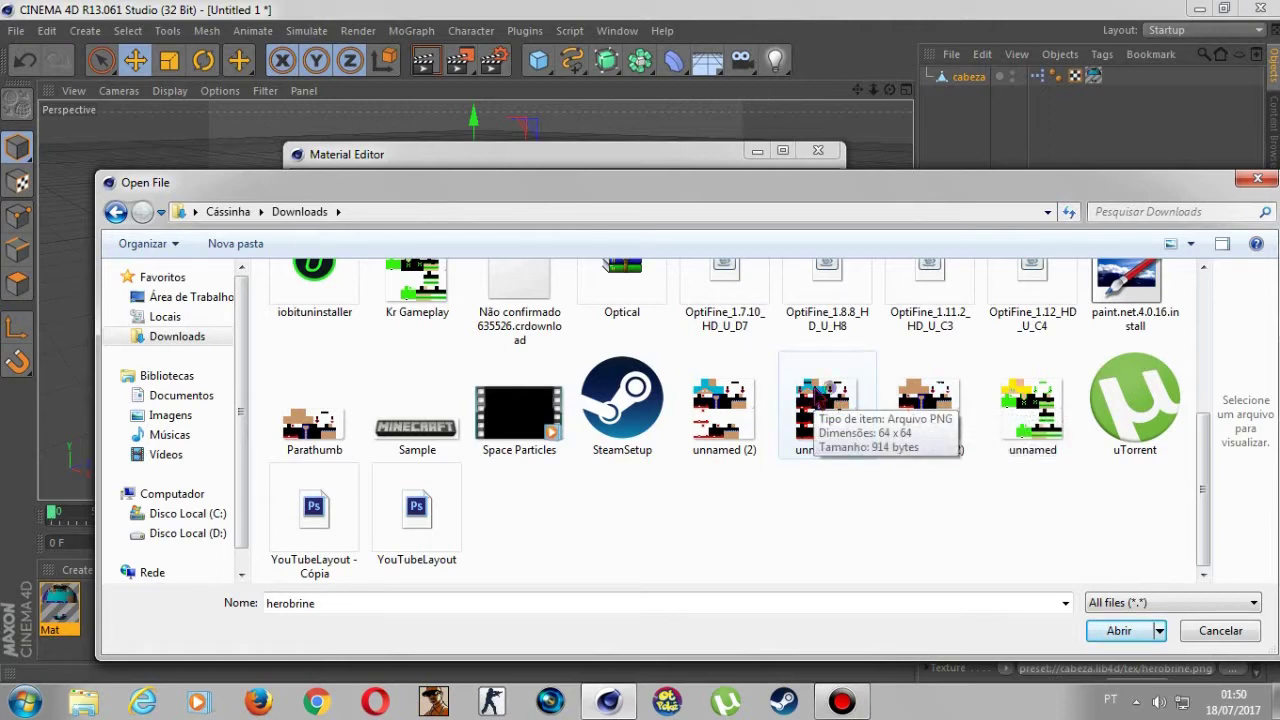
click(818, 398)
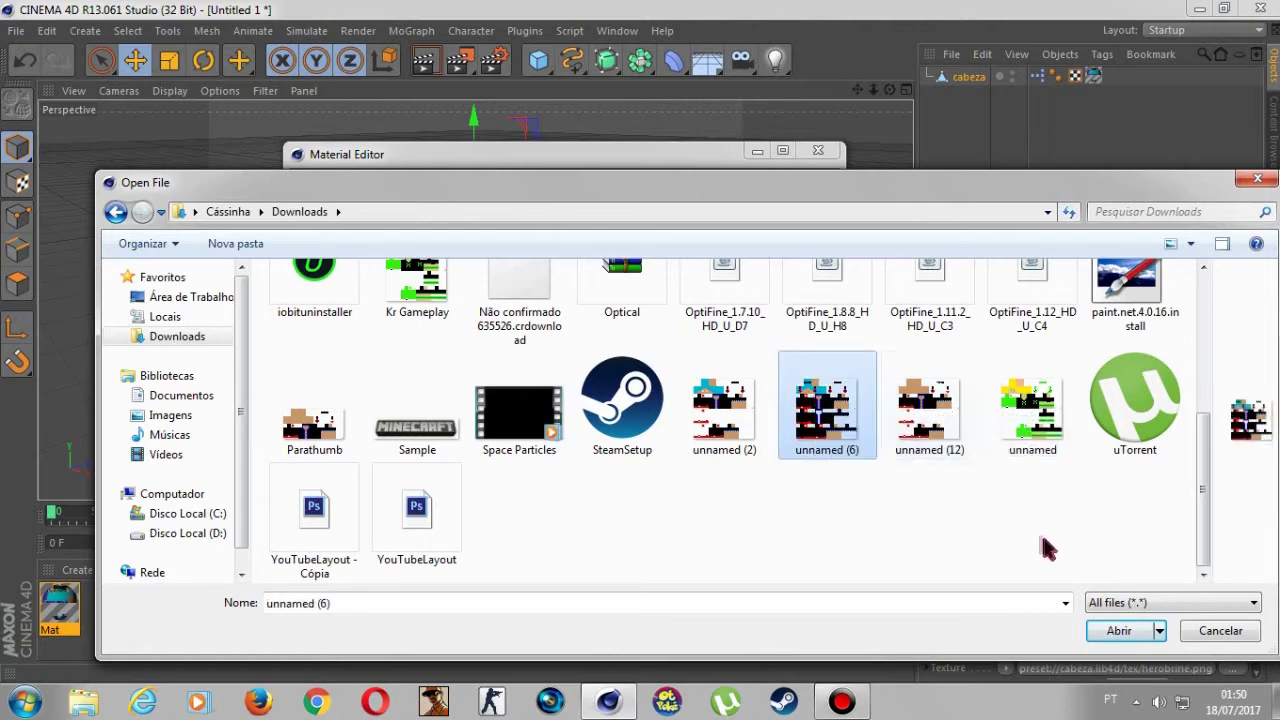
click(1120, 632)
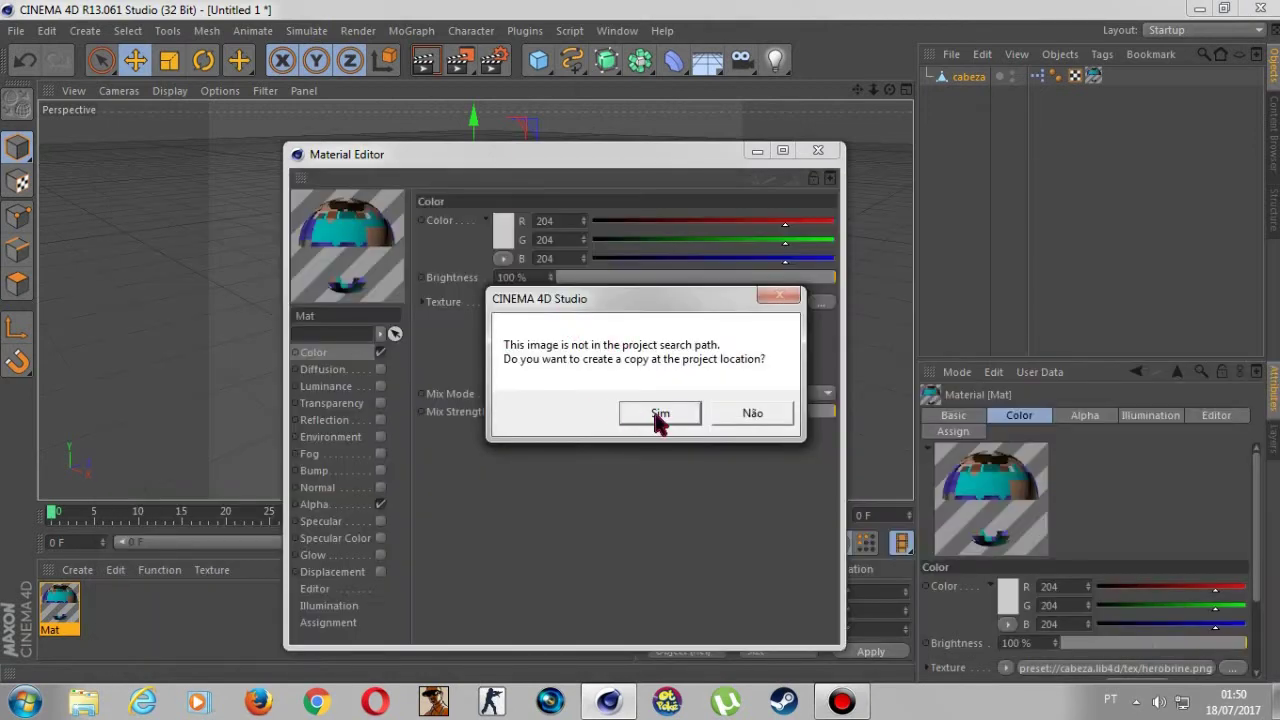
click(659, 414)
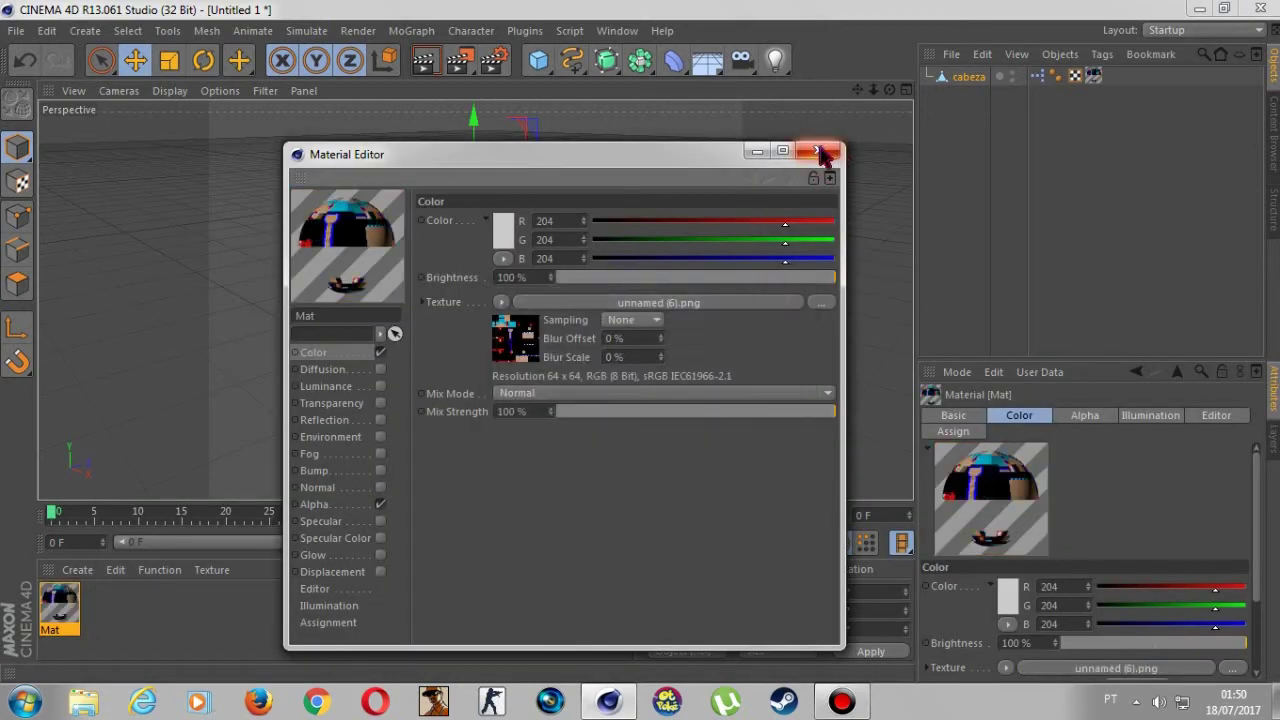
click(820, 153)
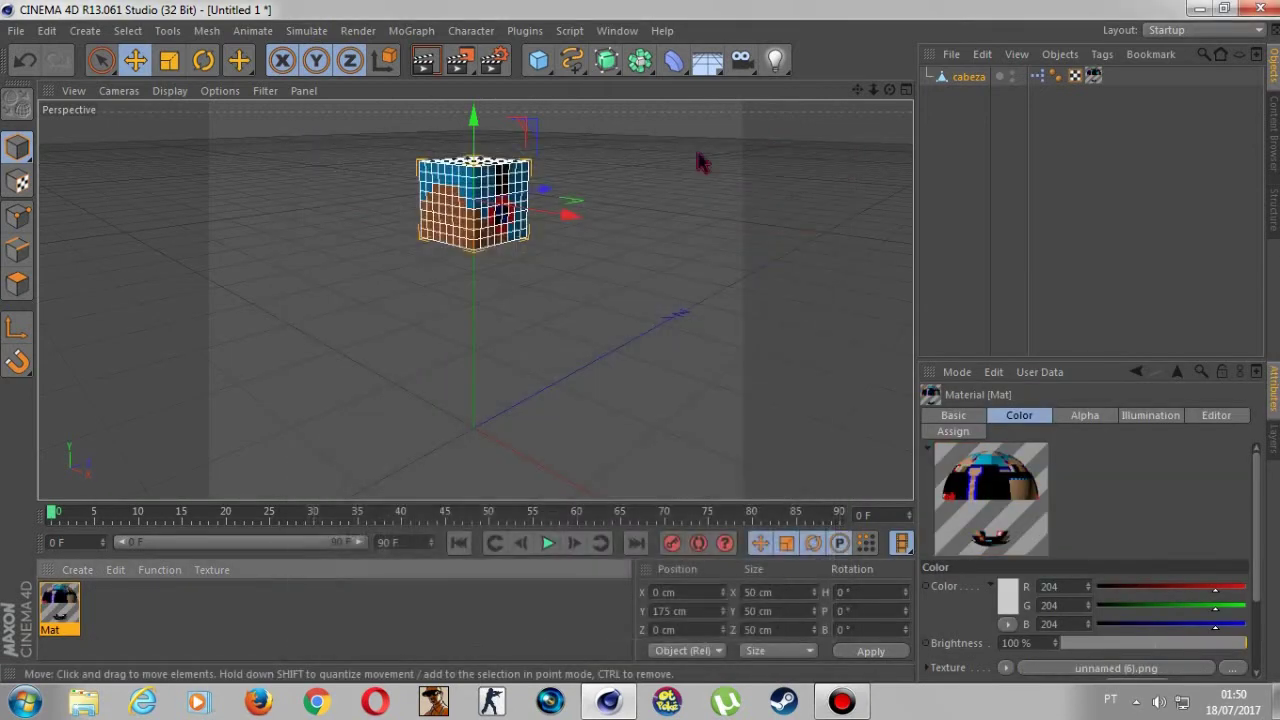
Switch to the Live Selection tool in Polygon mode.
click(103, 63)
right_click(103, 63)
key(Escape)
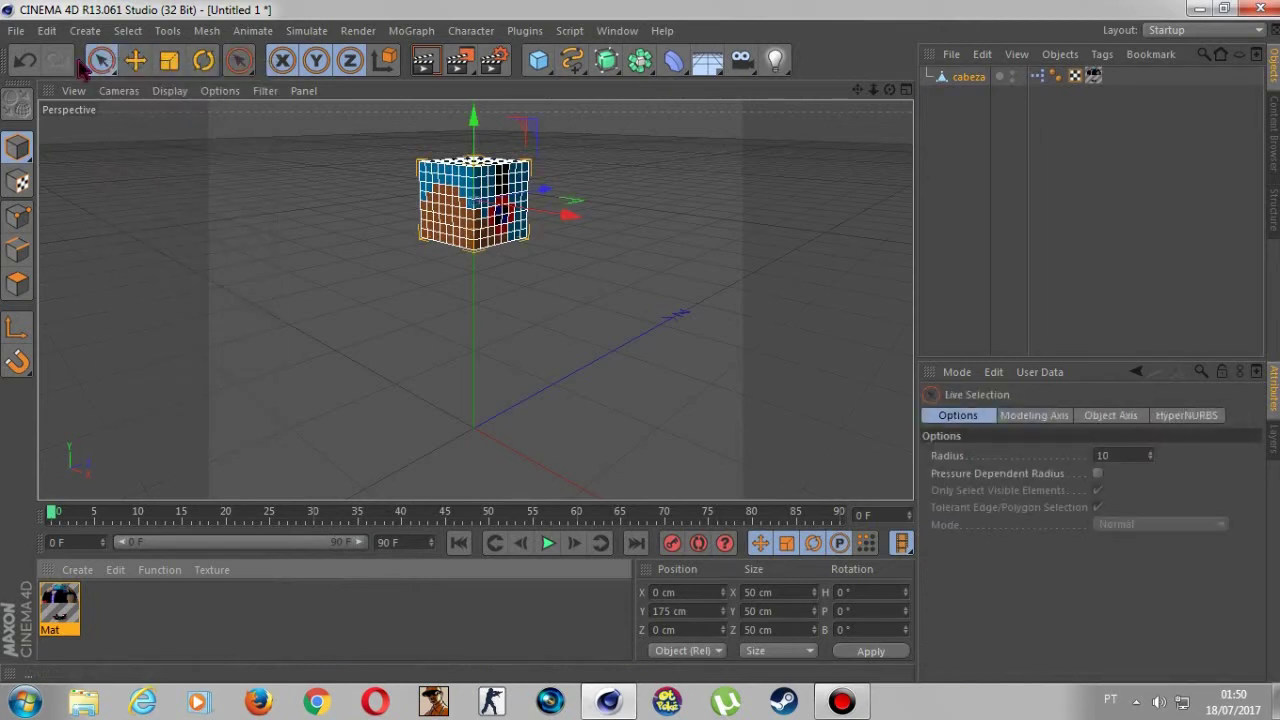
click(100, 62)
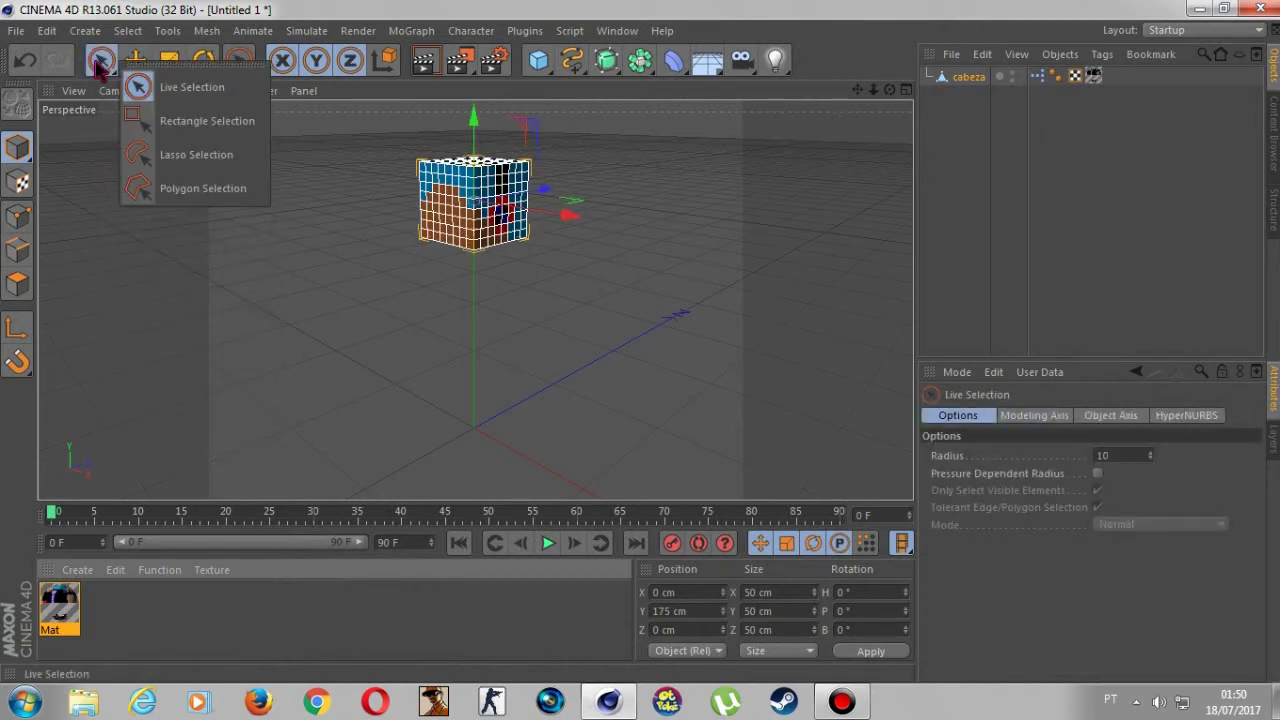
click(18, 284)
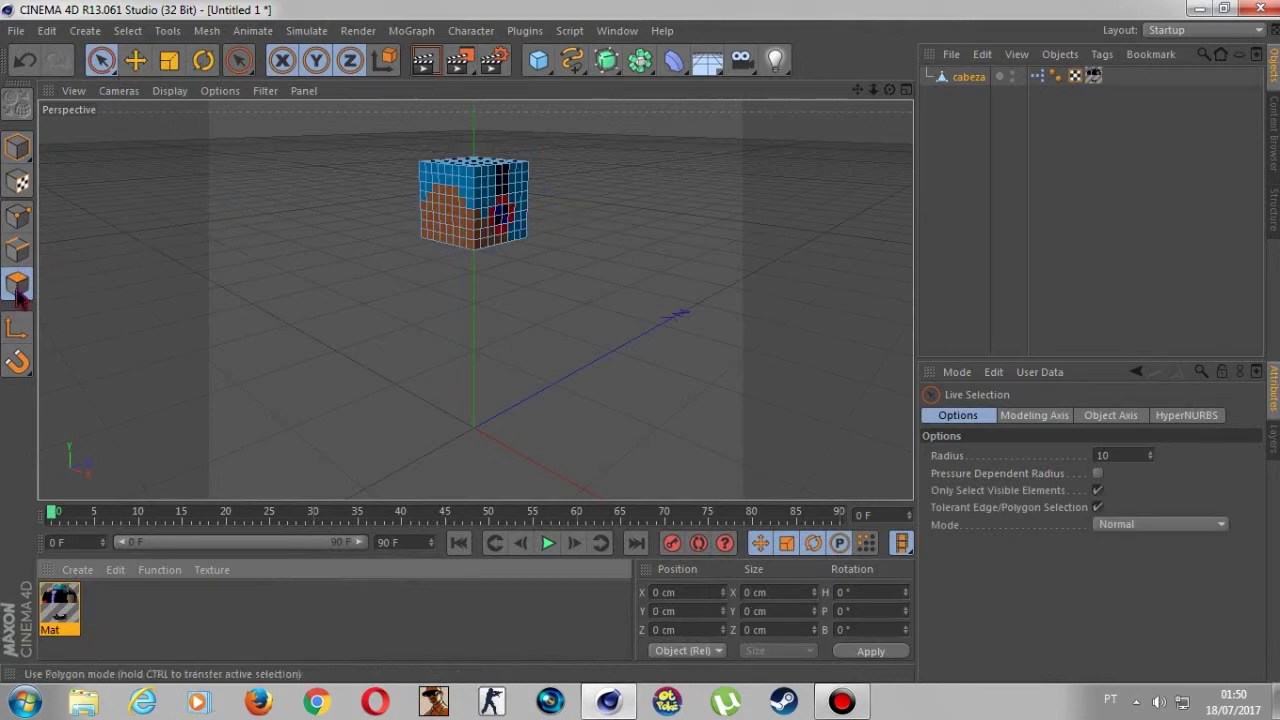
Zoom in and paint-select a large block of polygons on the cube's side face.
alt+drag(449, 128, 449, 120)
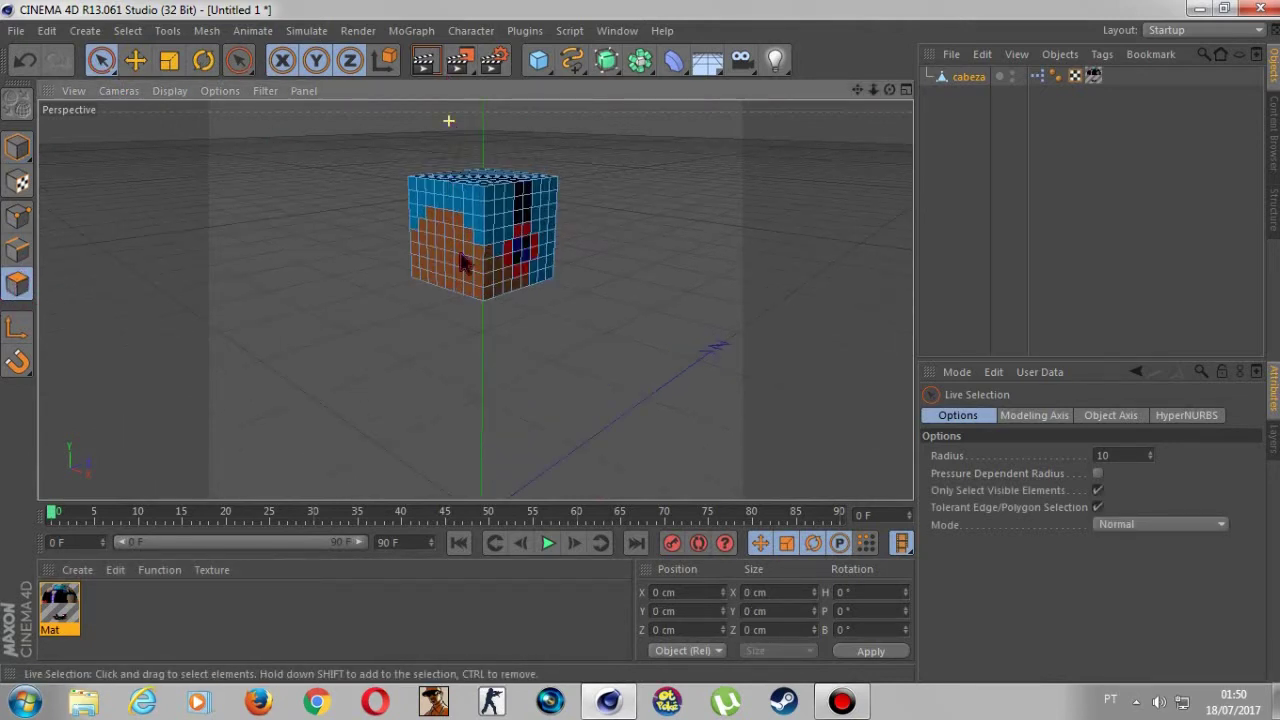
mouse_move(447, 230)
alt+mouse_down()
mouse_move(423, 318)
mouse_move(413, 262)
mouse_move(440, 205)
mouse_move(470, 215)
mouse_move(495, 265)
mouse_move(448, 285)
mouse_move(455, 320)
mouse_move(478, 336)
mouse_move(460, 310)
mouse_move(505, 330)
mouse_move(520, 295)
mouse_move(543, 298)
mouse_move(591, 349)
mouse_move(478, 365)
mouse_move(428, 334)
mouse_move(405, 285)
alt+mouse_up()
mouse_move(876, 92)
mouse_down()
mouse_move(900, 94)
mouse_move(886, 86)
mouse_move(785, 160)
mouse_up()
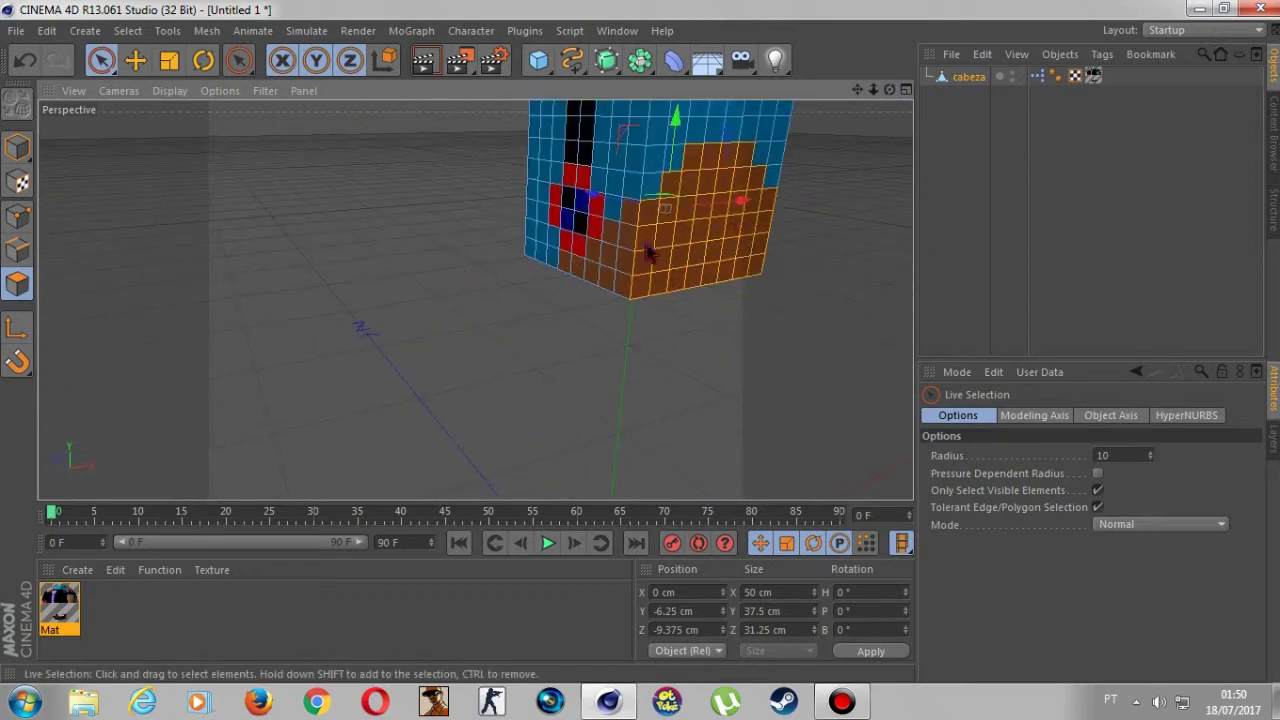
drag(605, 225, 615, 262)
key(ctrl+z)
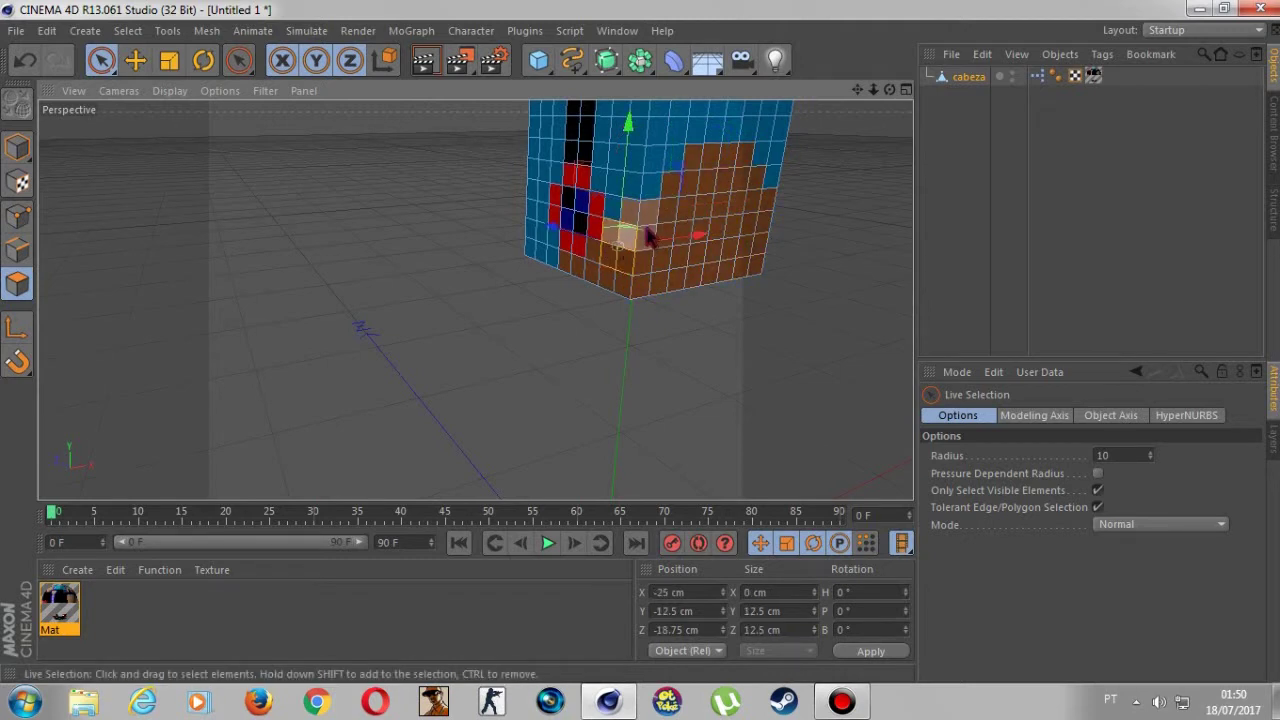
key(ctrl+z)
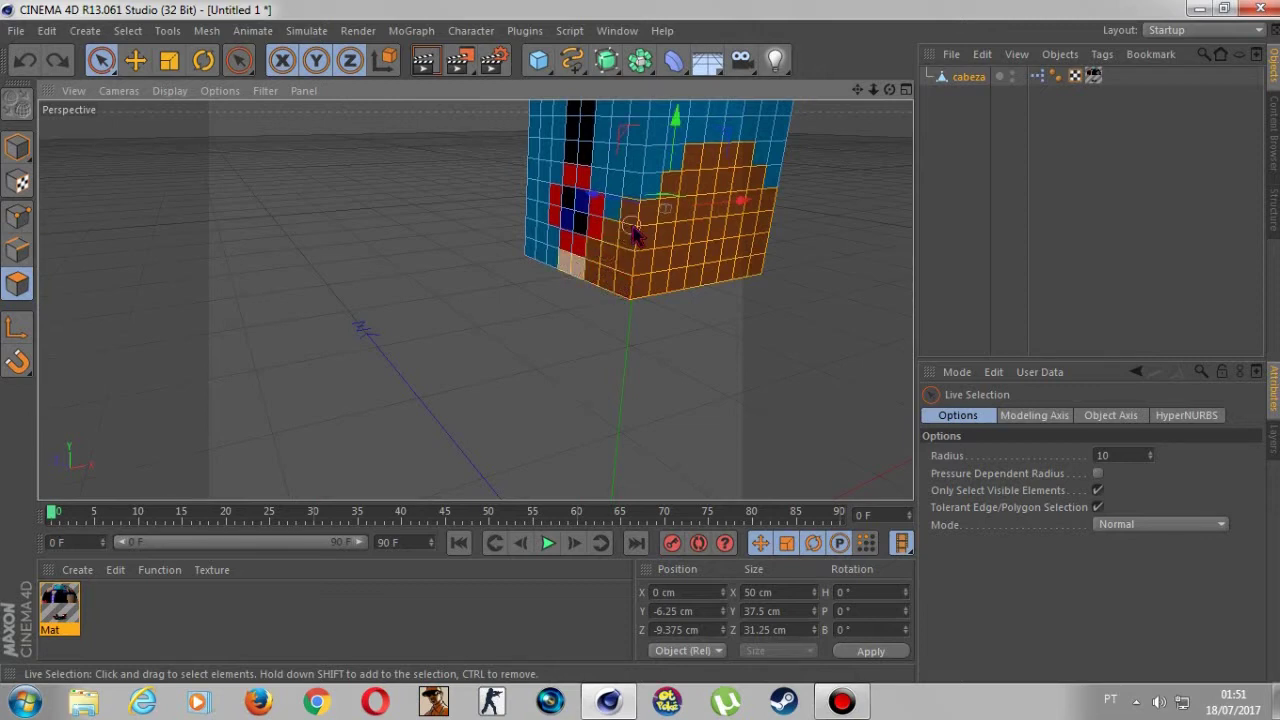
Select polygons on the cheek and front-left side of the head and delete them.
shift+drag(637, 232, 572, 264)
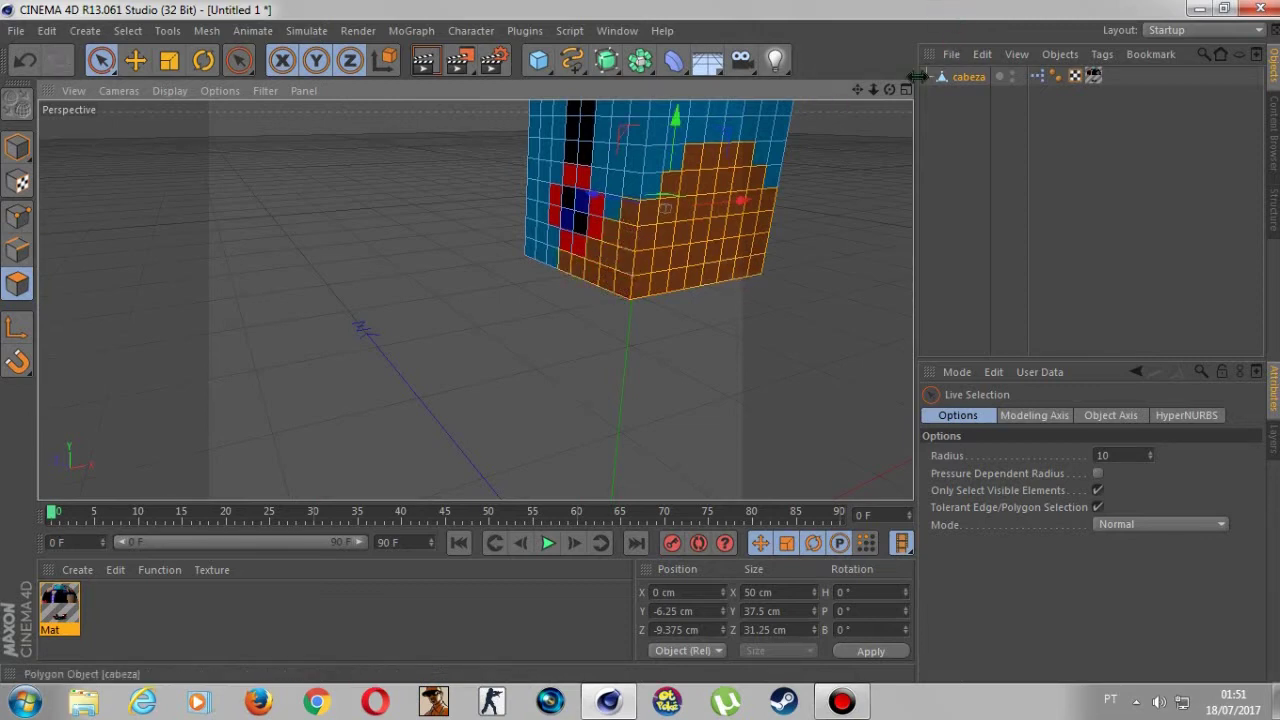
drag(889, 91, 868, 96)
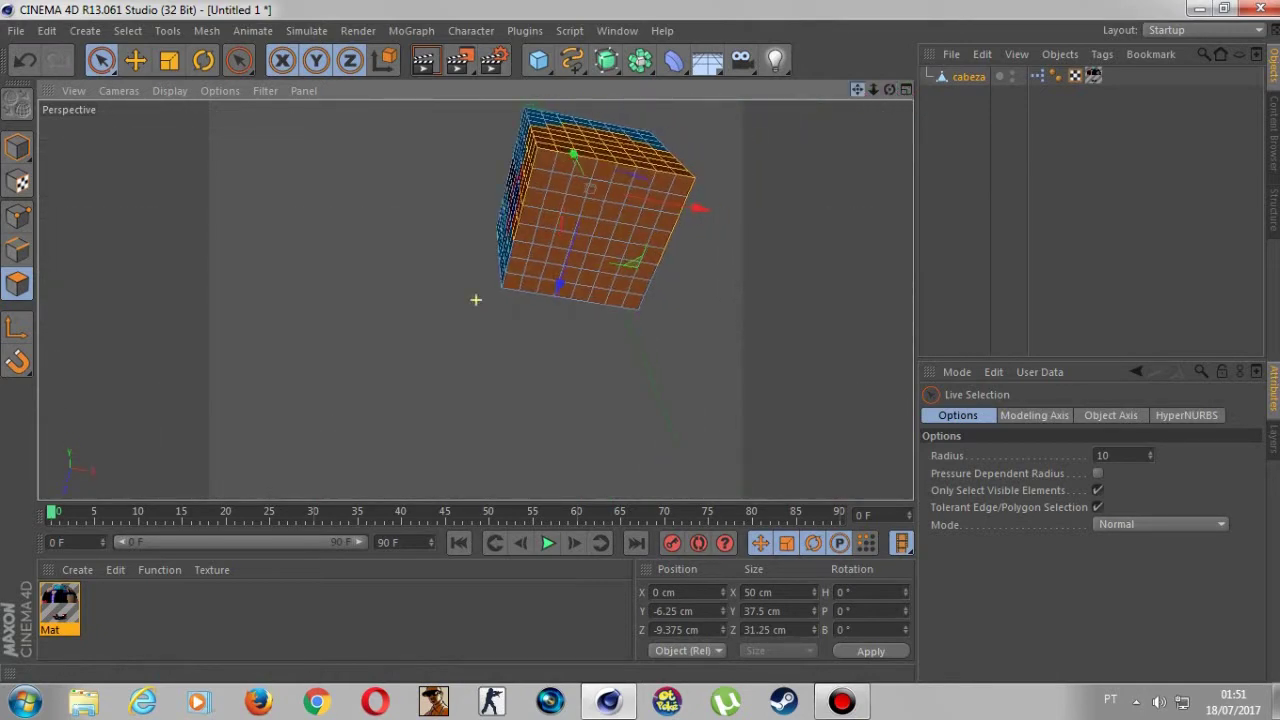
drag(474, 297, 800, 100)
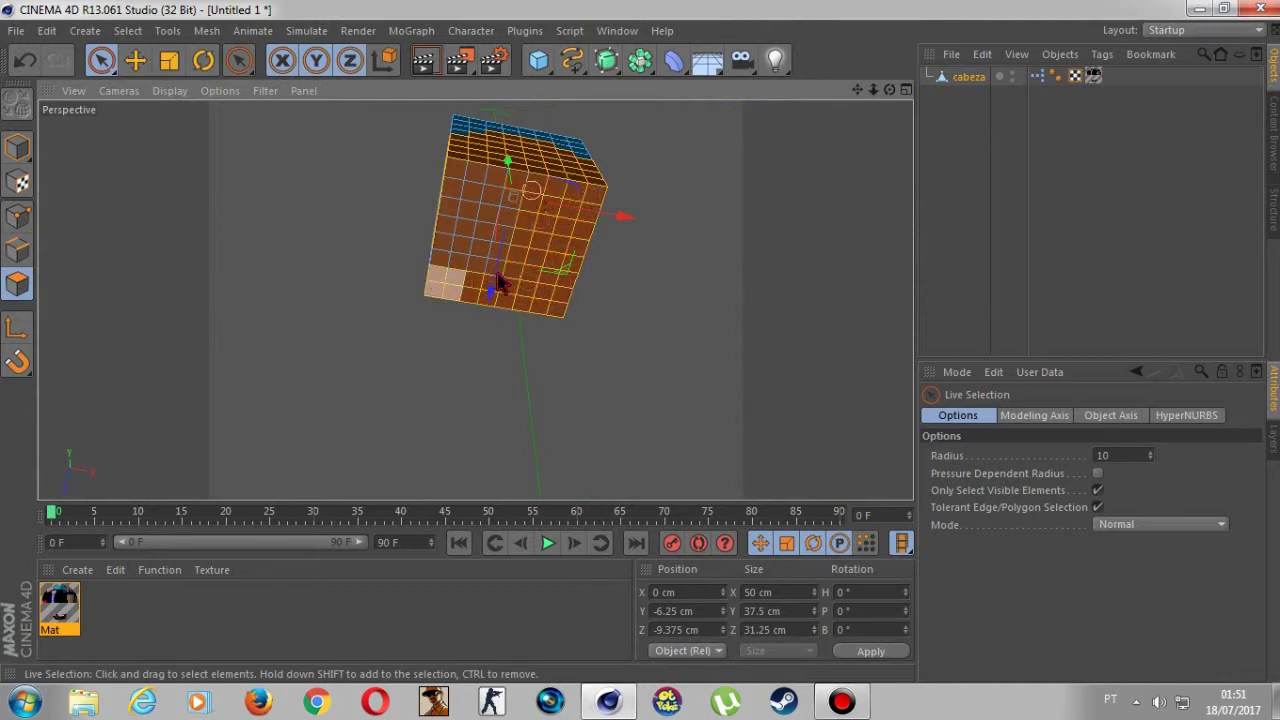
mouse_move(508, 178)
mouse_down()
mouse_move(457, 177)
mouse_move(445, 265)
mouse_up()
drag(528, 186, 543, 218)
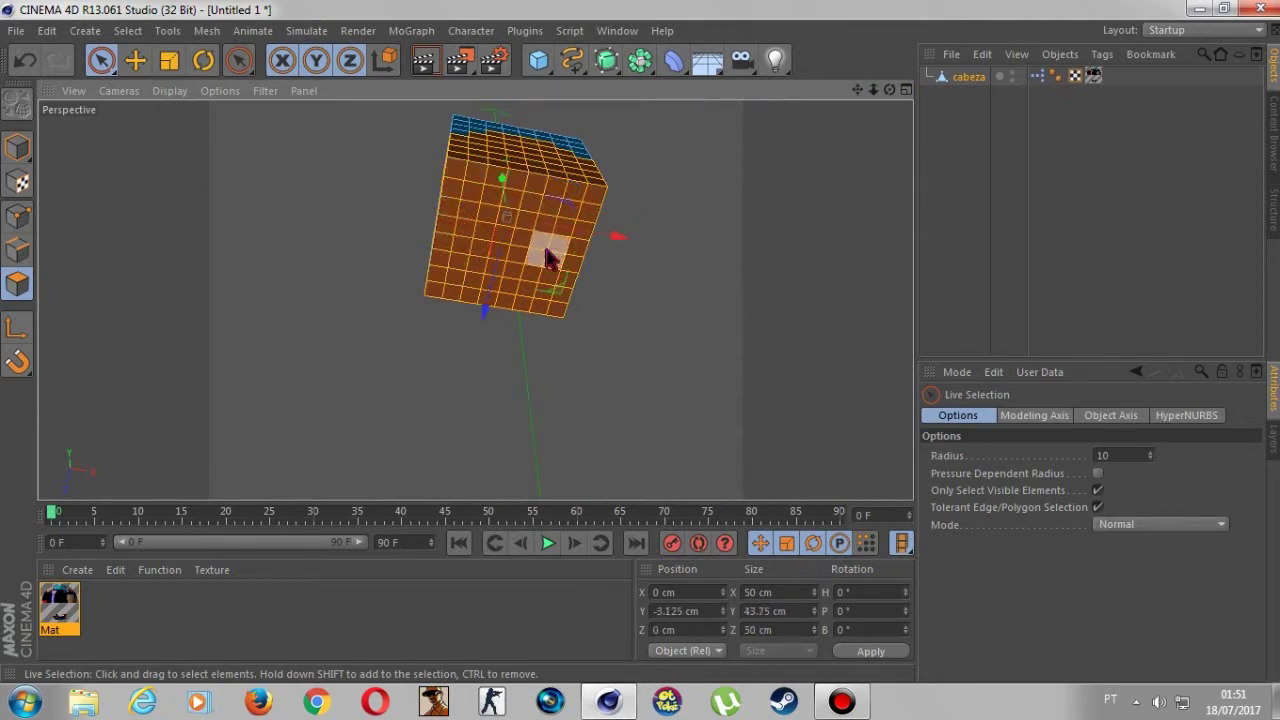
key(Delete)
Undo that deletion, trim the front-face selection, delete the side polygons, then select all.
alt+drag(475, 298, 886, 91)
key(ctrl+z)
key(ctrl+z)
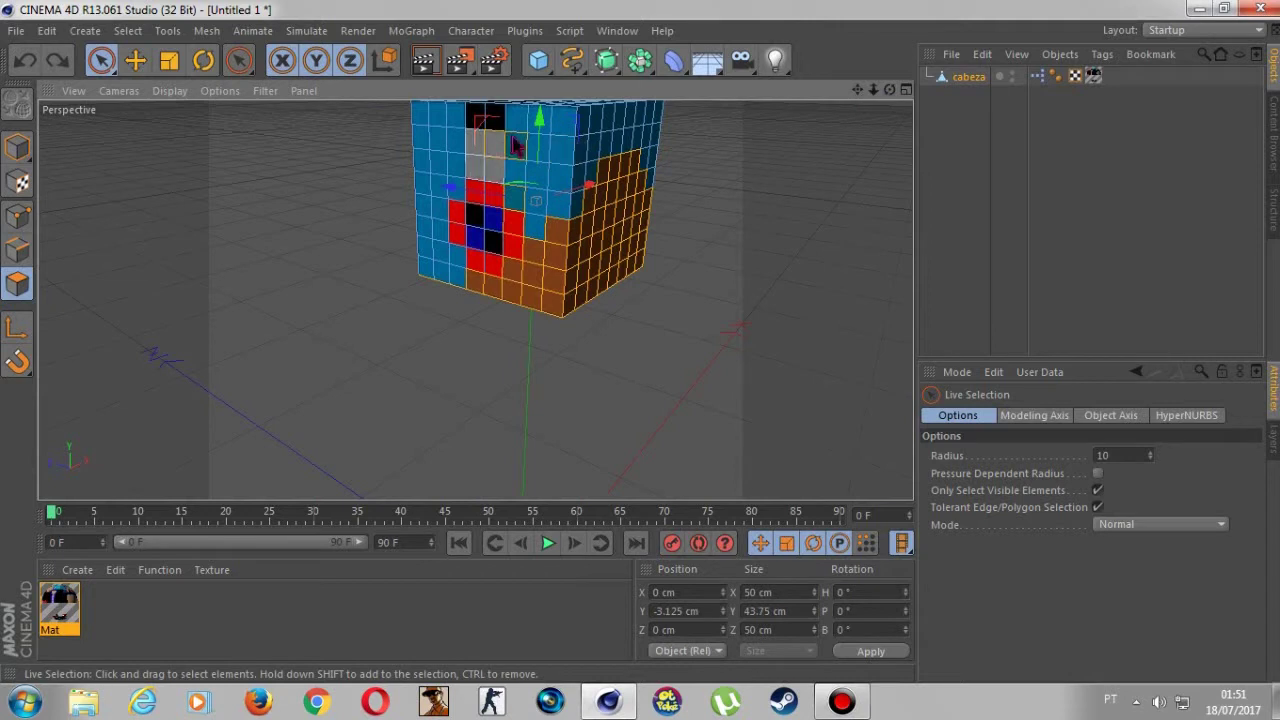
ctrl+click(514, 240)
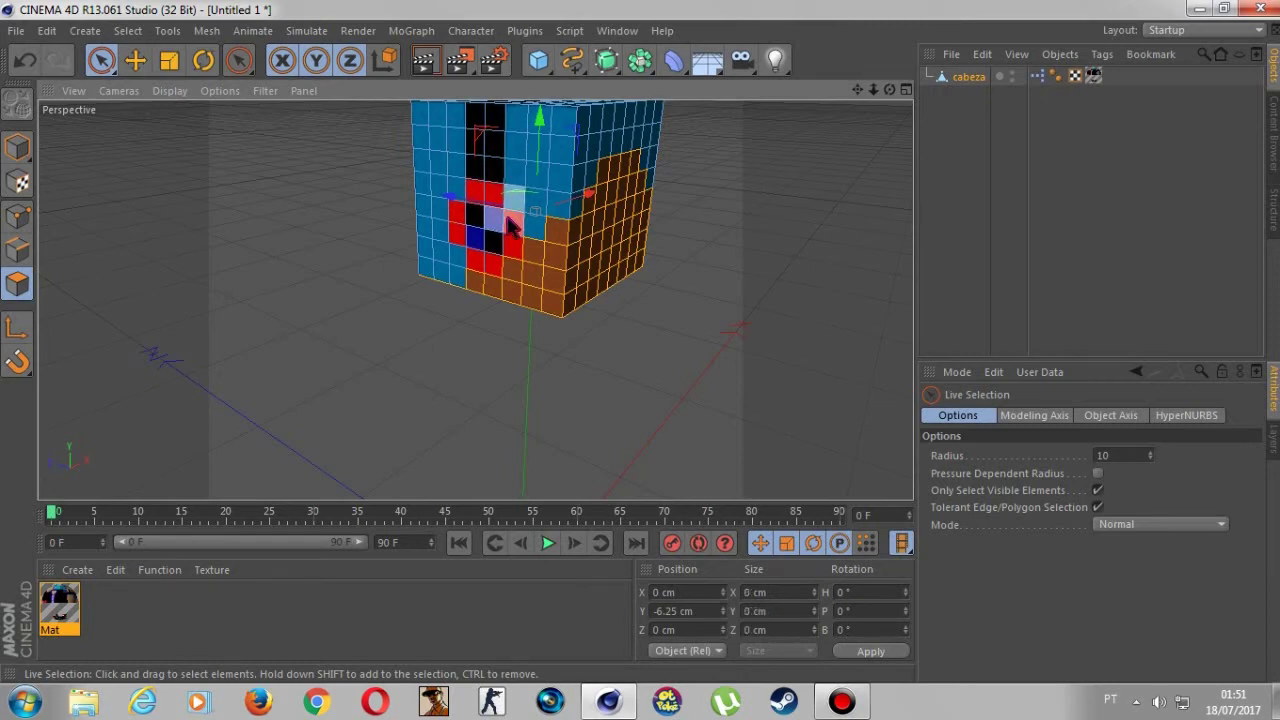
key(Delete)
mouse_move(475, 298)
alt+mouse_down()
mouse_move(471, 286)
mouse_move(477, 297)
alt+mouse_up()
key(ctrl+a)
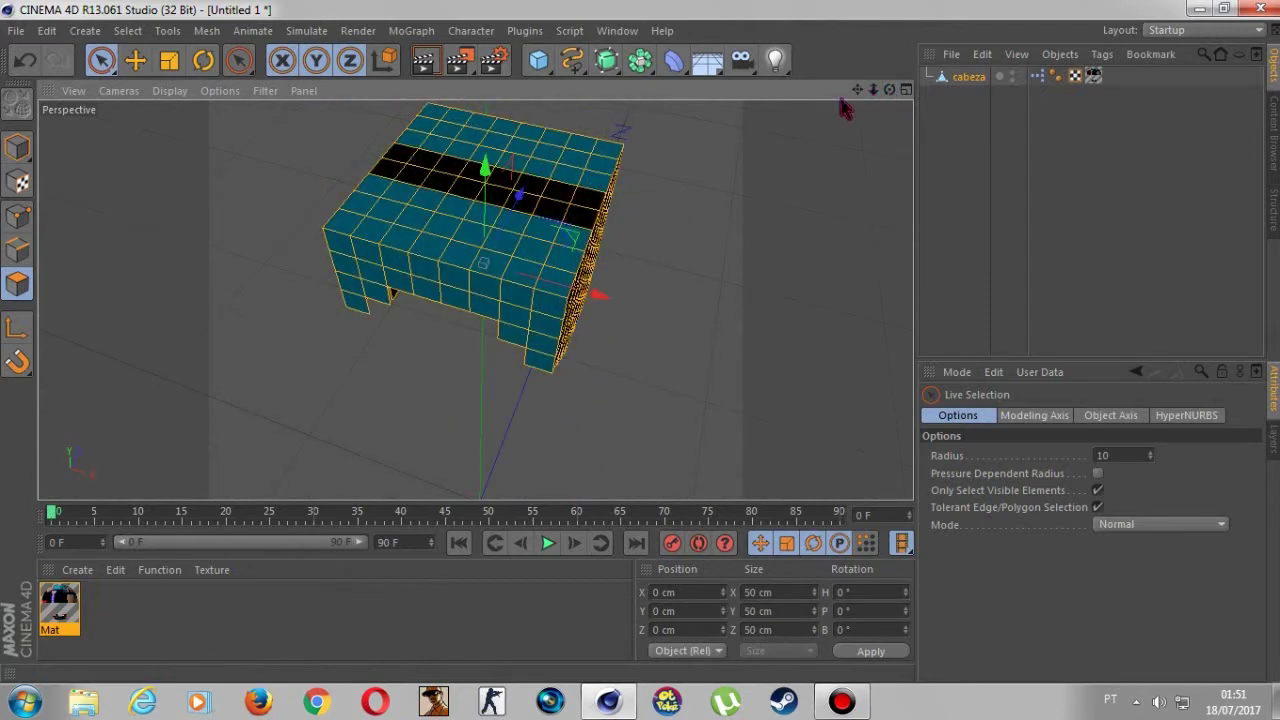
From an elevated three-quarter view, select a band of front-face polygons and open the modelling menu.
mouse_move(889, 89)
mouse_down()
mouse_move(475, 298)
mouse_move(512, 155)
mouse_up()
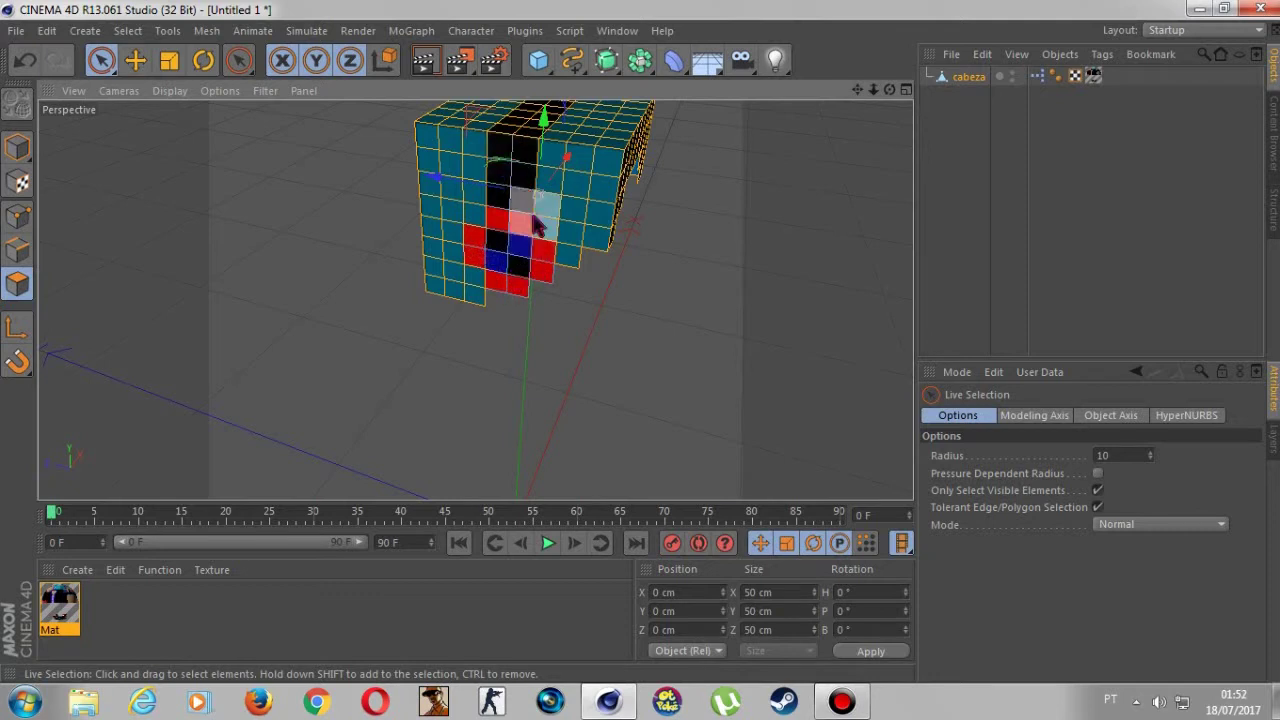
alt+drag(548, 232, 628, 286)
mouse_move(889, 92)
mouse_down()
mouse_move(475, 298)
mouse_move(435, 236)
mouse_up()
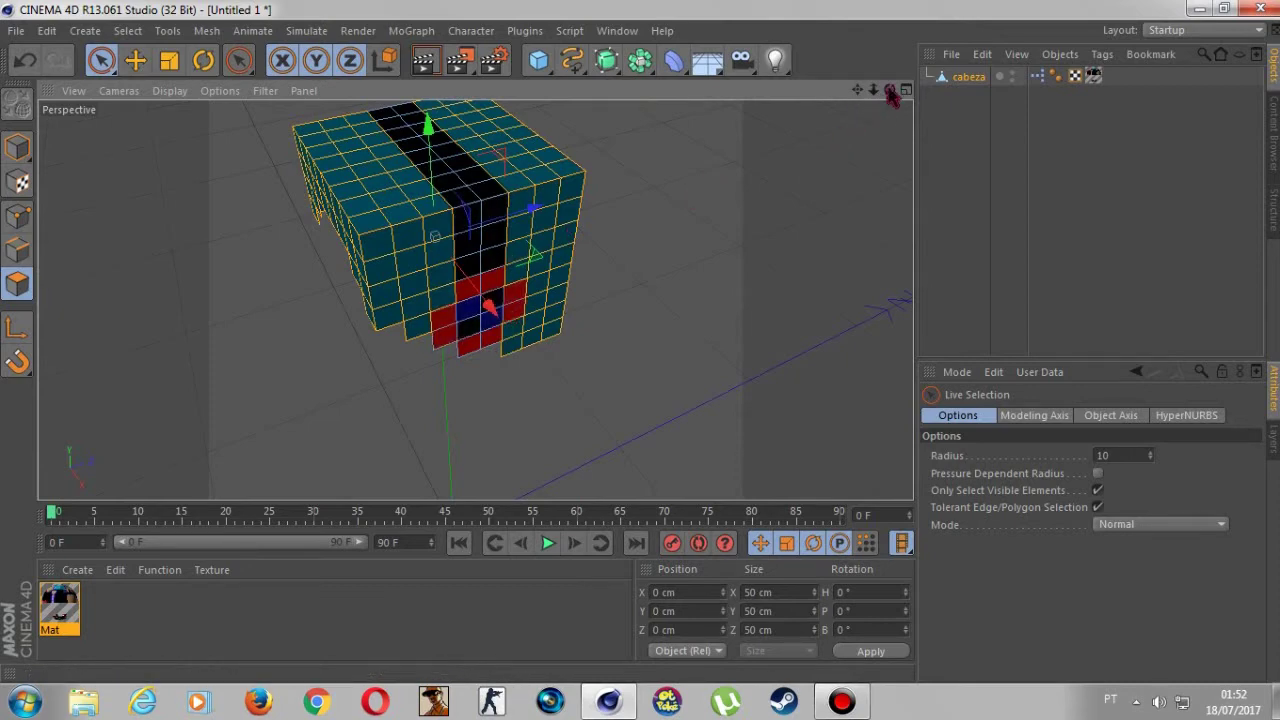
mouse_move(889, 90)
mouse_down()
mouse_move(877, 84)
mouse_move(475, 298)
mouse_up()
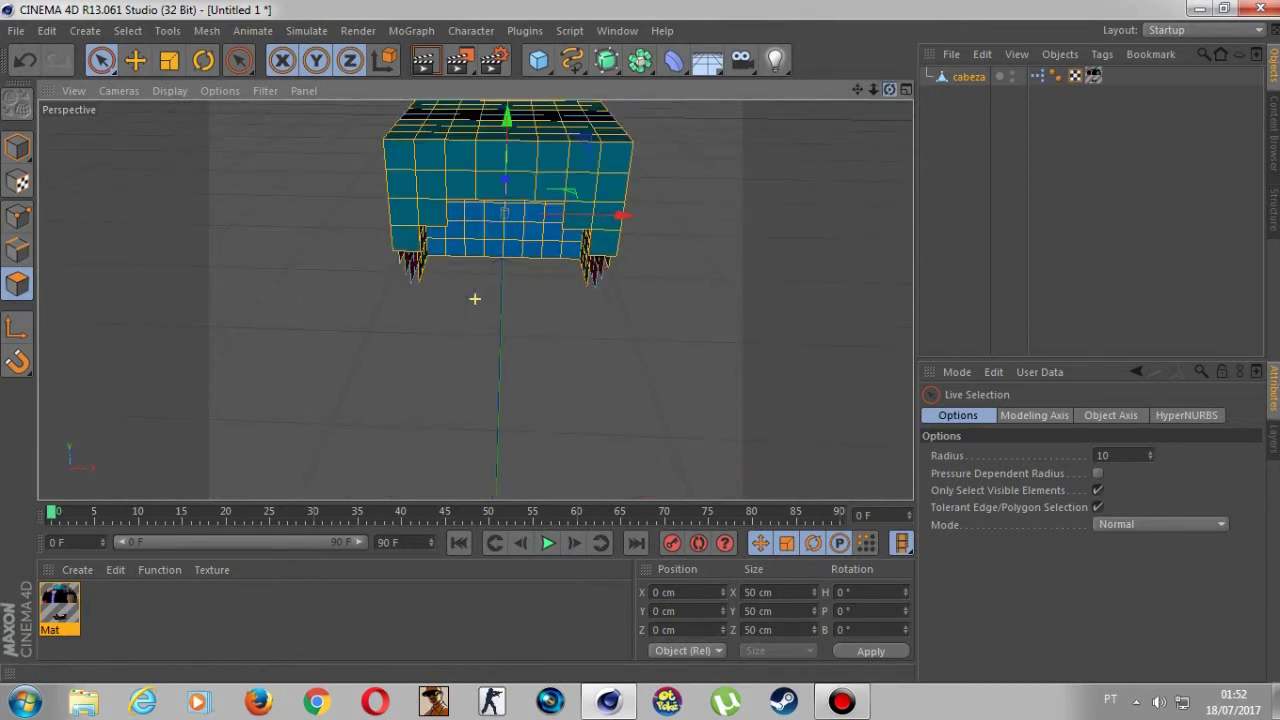
drag(475, 298, 465, 212)
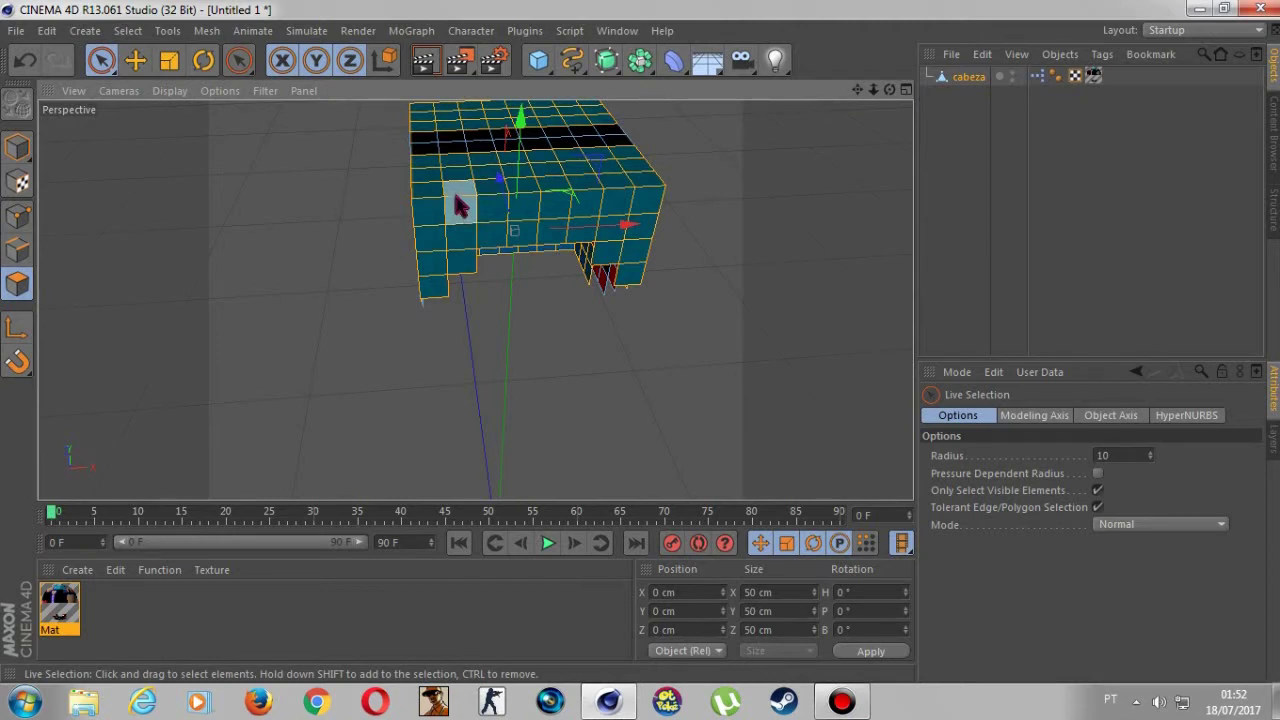
drag(455, 196, 546, 197)
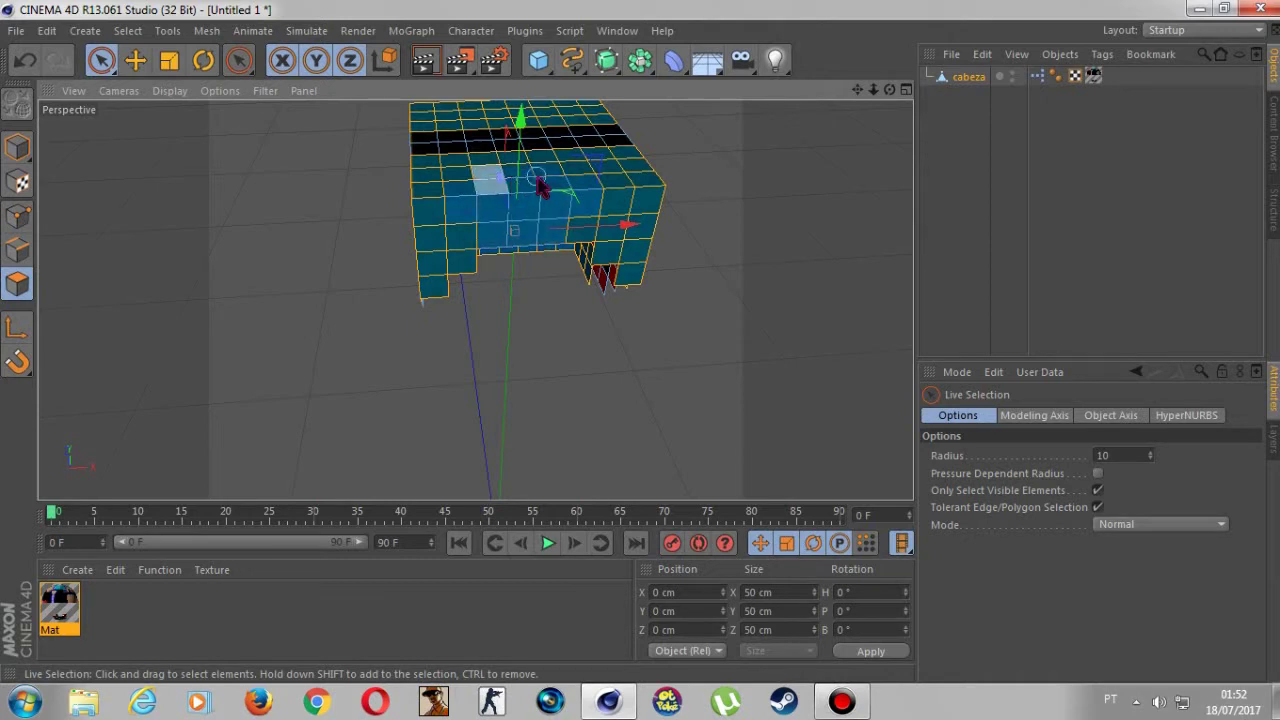
right_click(550, 200)
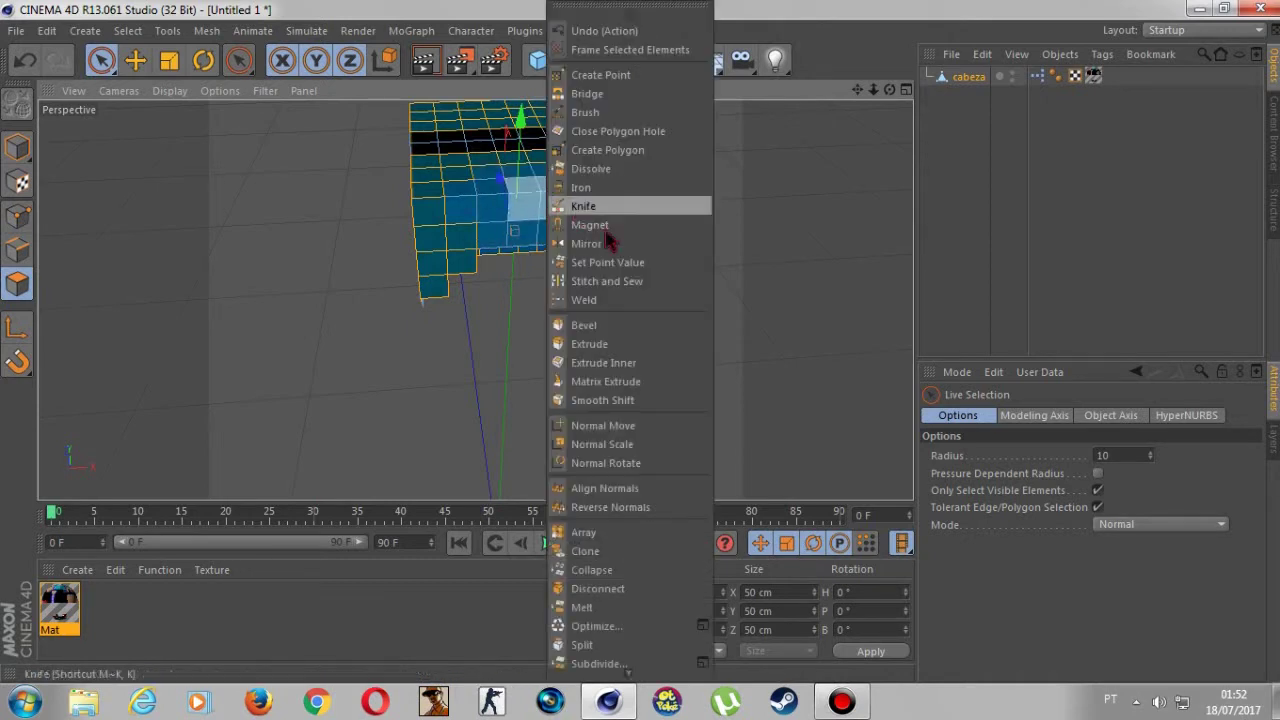
Extrude the selection with Maximum Angle 183, Offset 3 cm, Var. 100 %, Preserve Groups off.
click(476, 212)
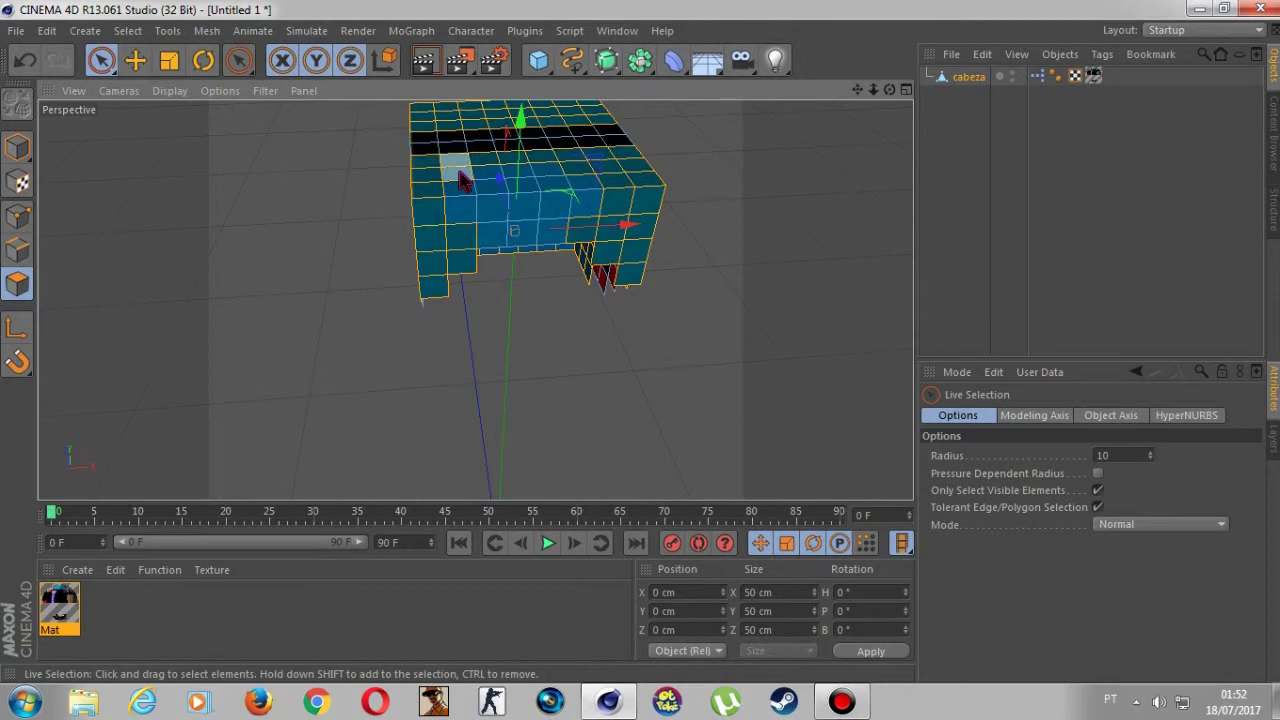
right_click(460, 176)
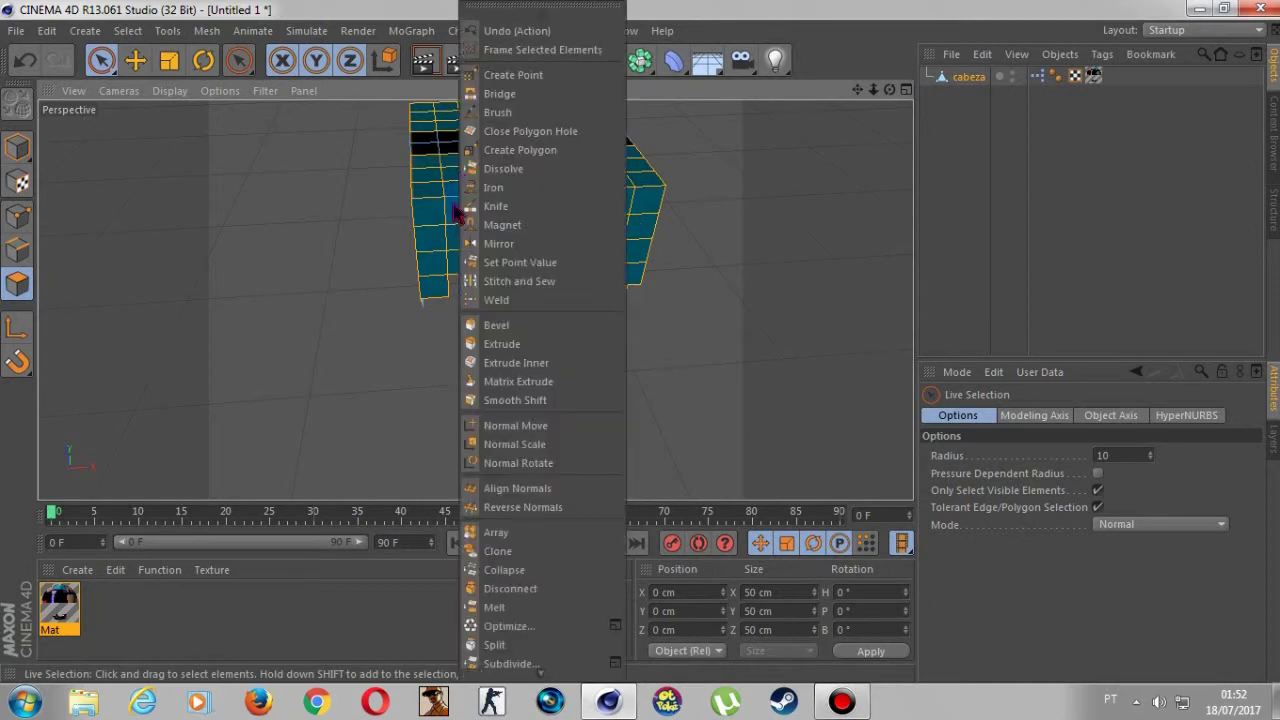
click(524, 348)
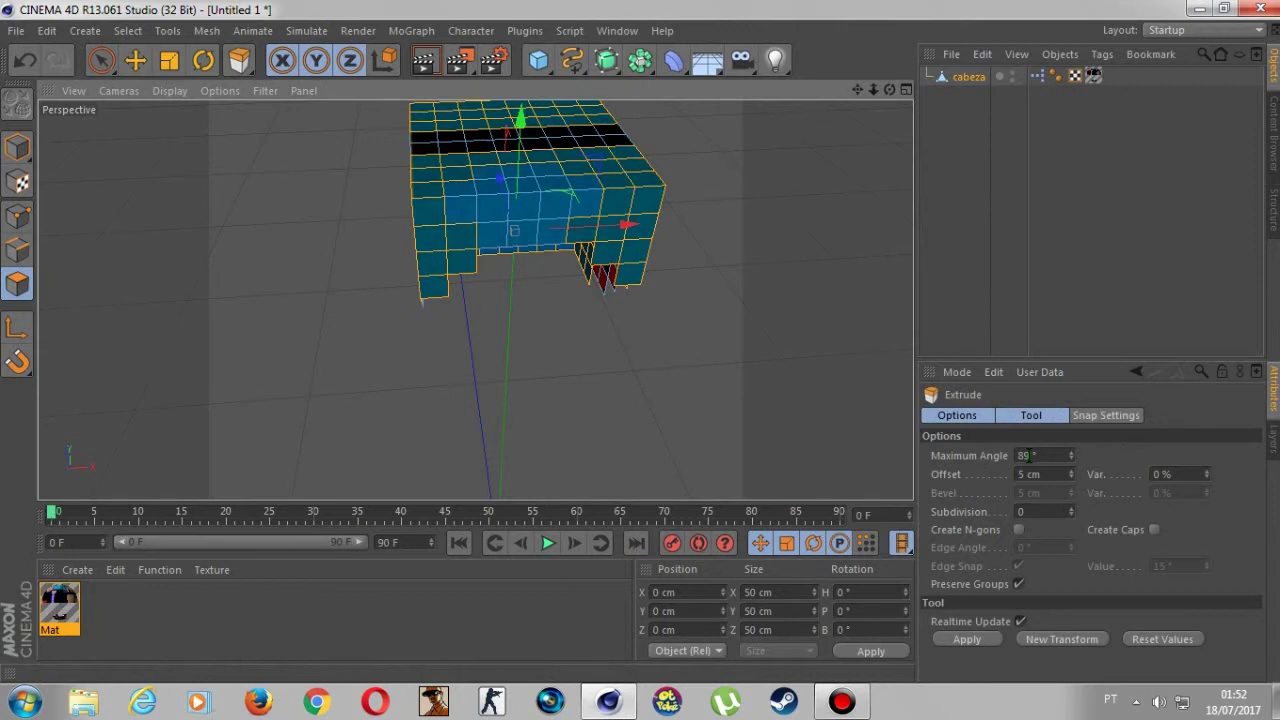
double_click(1028, 455)
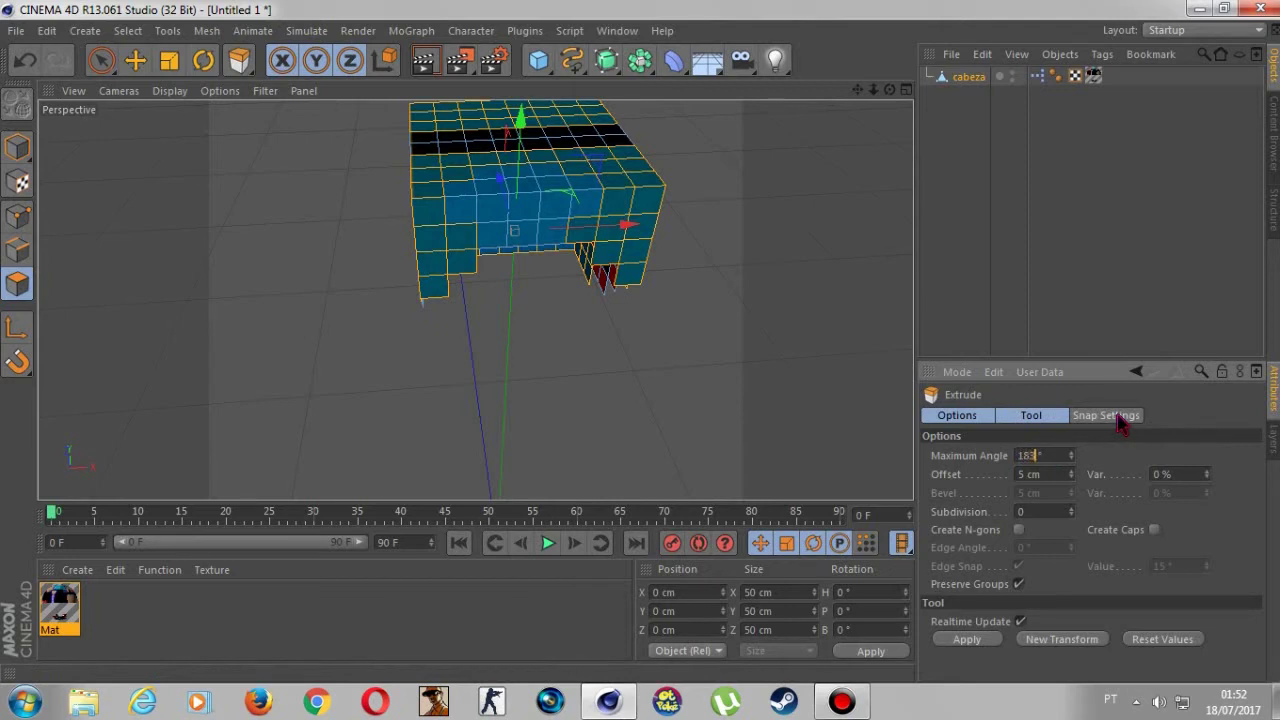
text(183)
key(Tab)
text(3)
click(1019, 585)
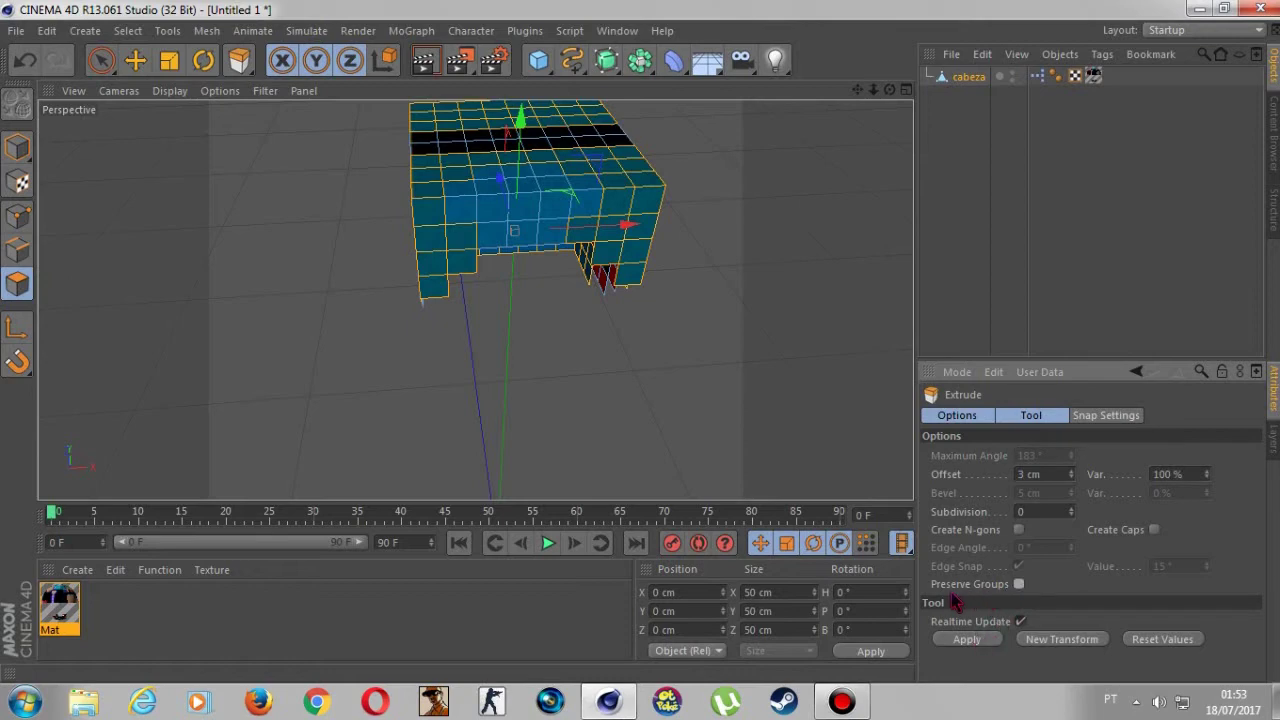
click(962, 639)
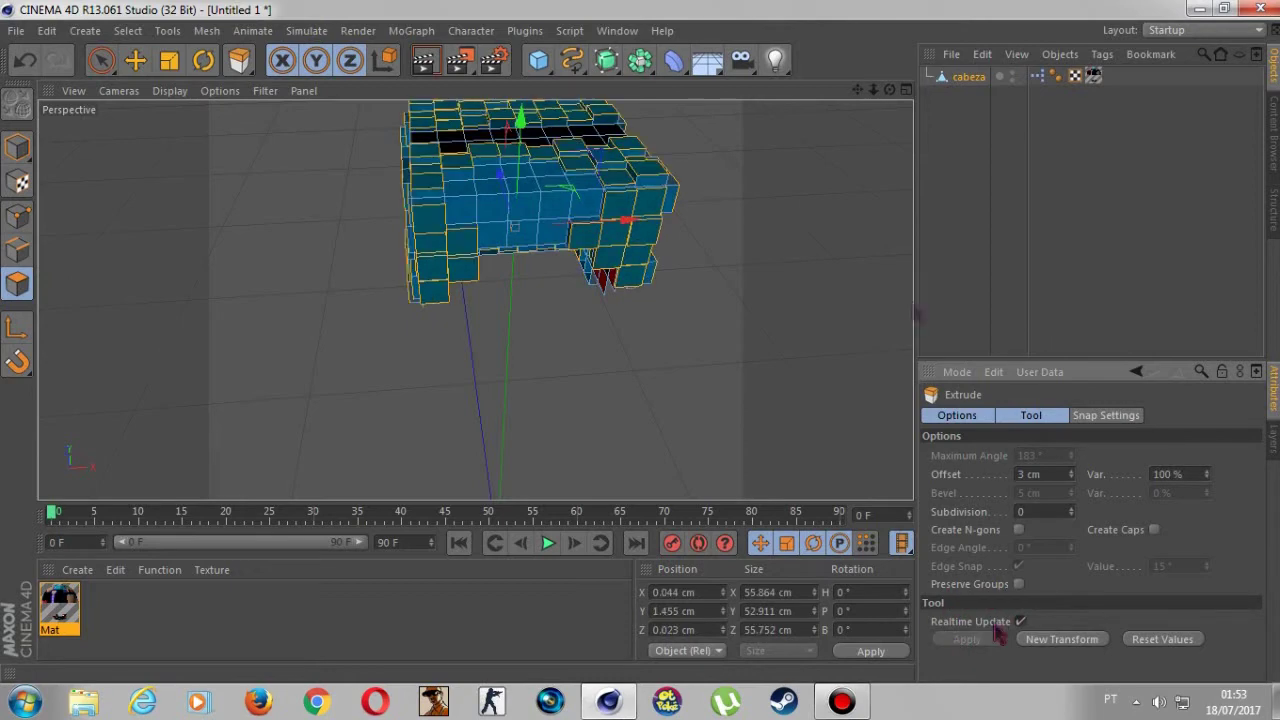
Redo the extrusion as a solid 3 cm shell with Var. 0 % and Preserve Groups on.
drag(889, 90, 474, 298)
key(ctrl+z)
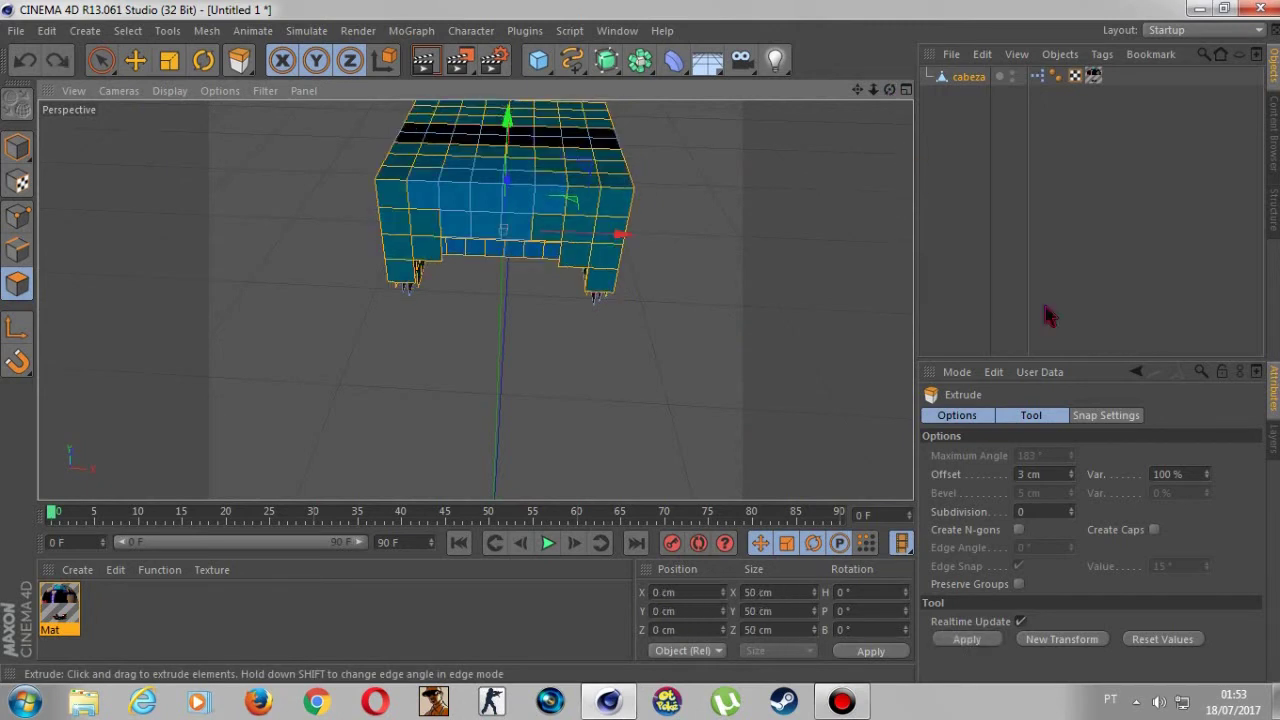
key(BackSpace)
click(1018, 585)
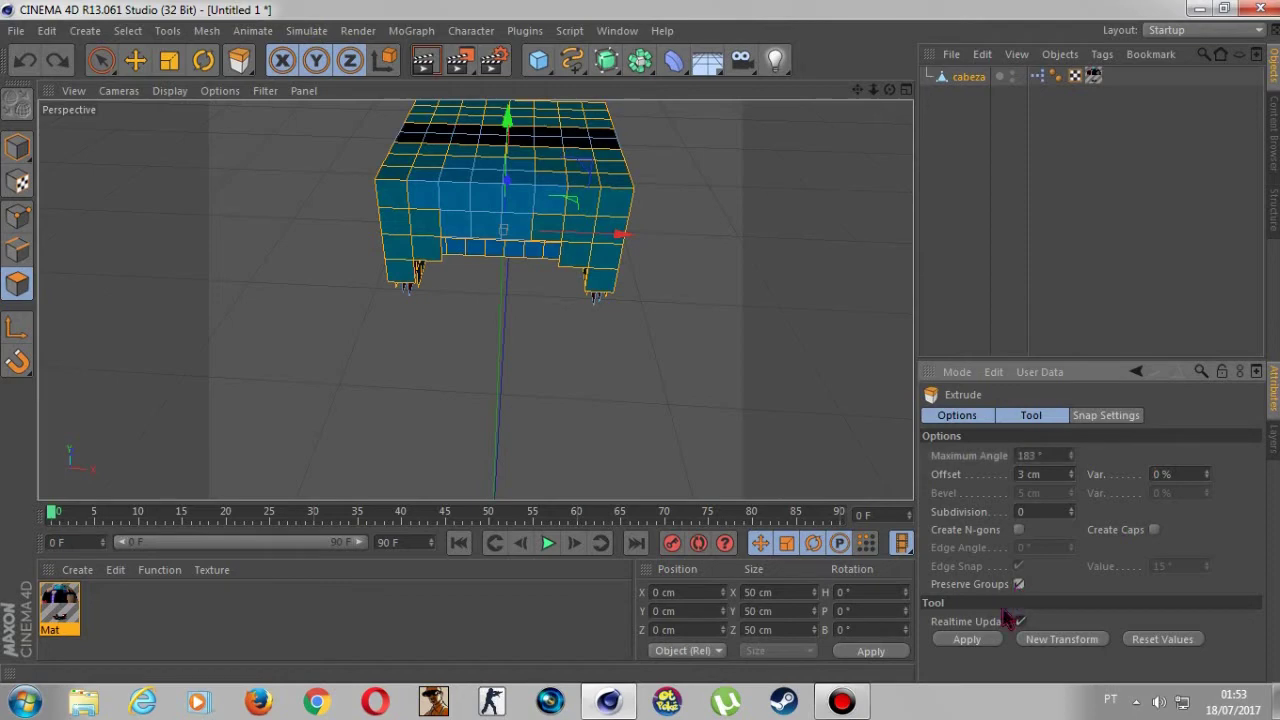
click(985, 638)
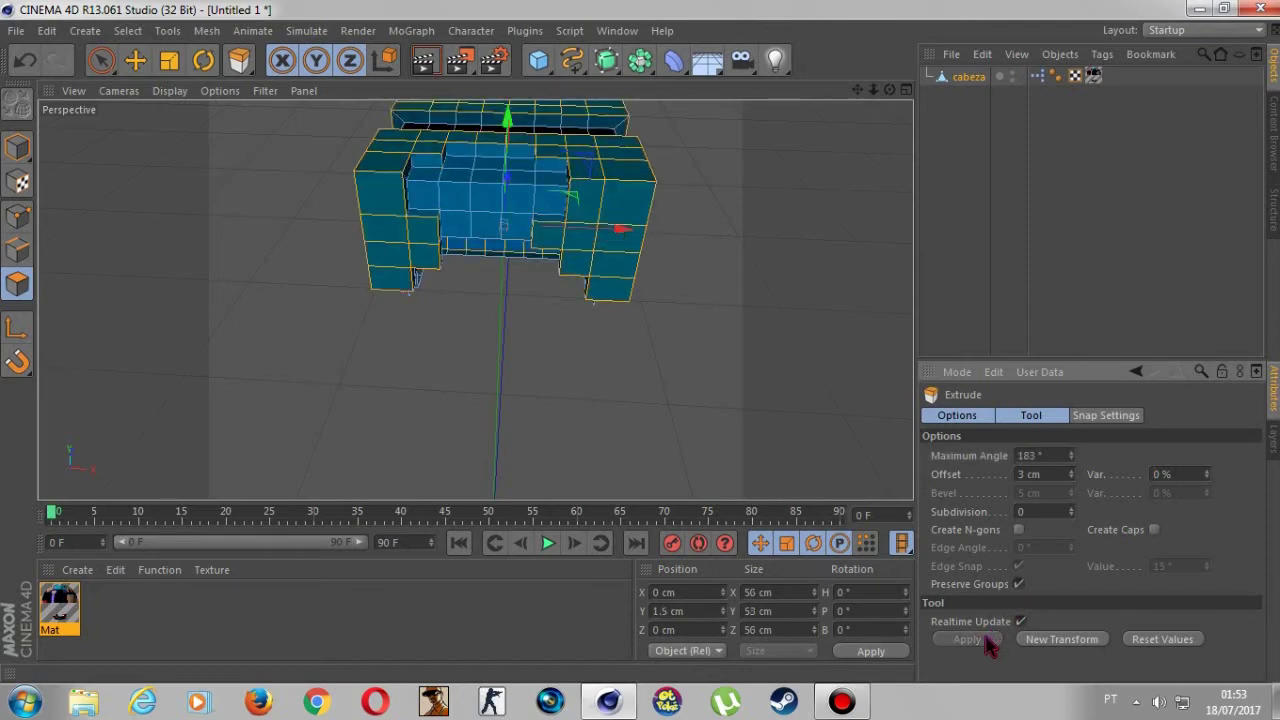
Extrude again with Var. 100 % and Preserve Groups off for random protruding blocks.
drag(889, 90, 830, 165)
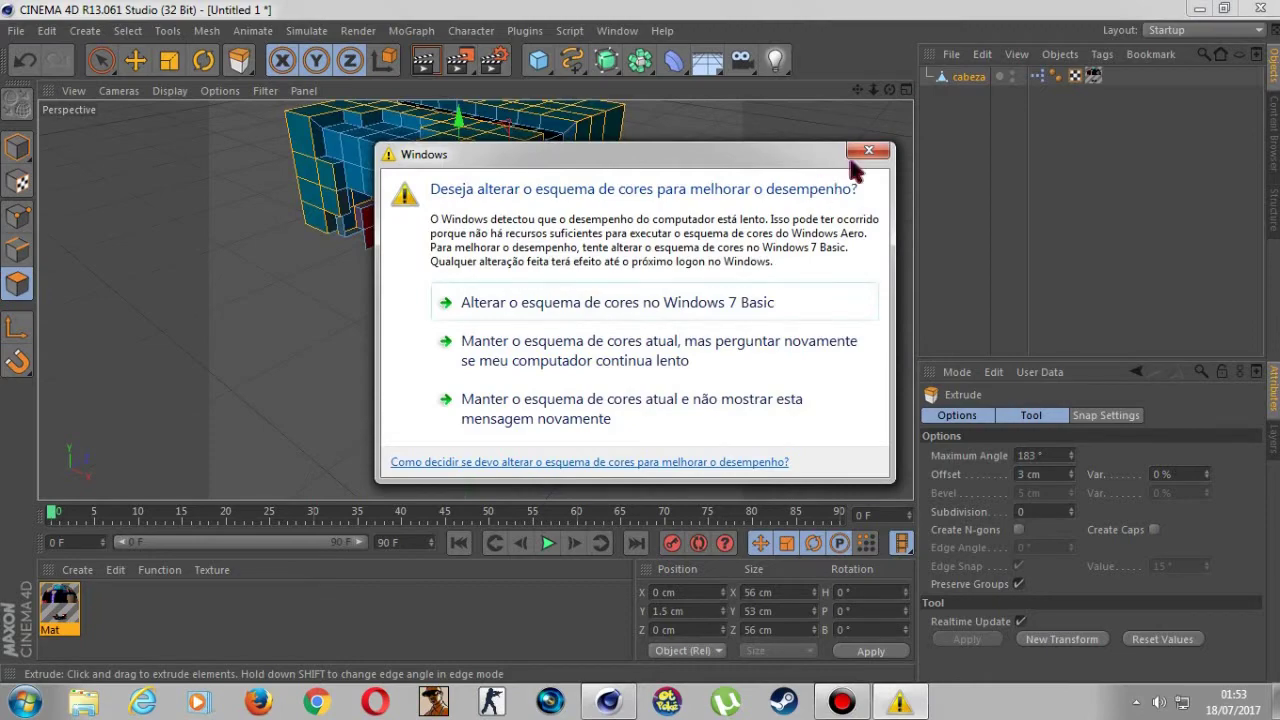
click(868, 151)
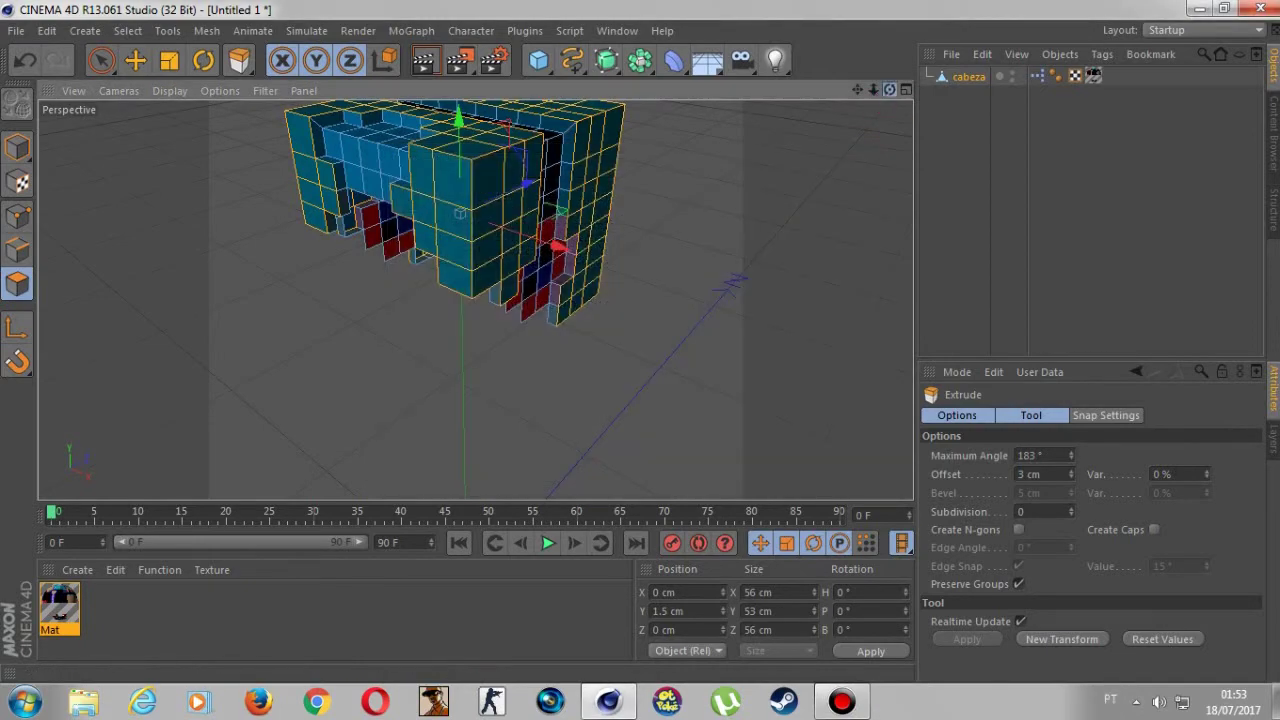
alt+drag(474, 298, 474, 298)
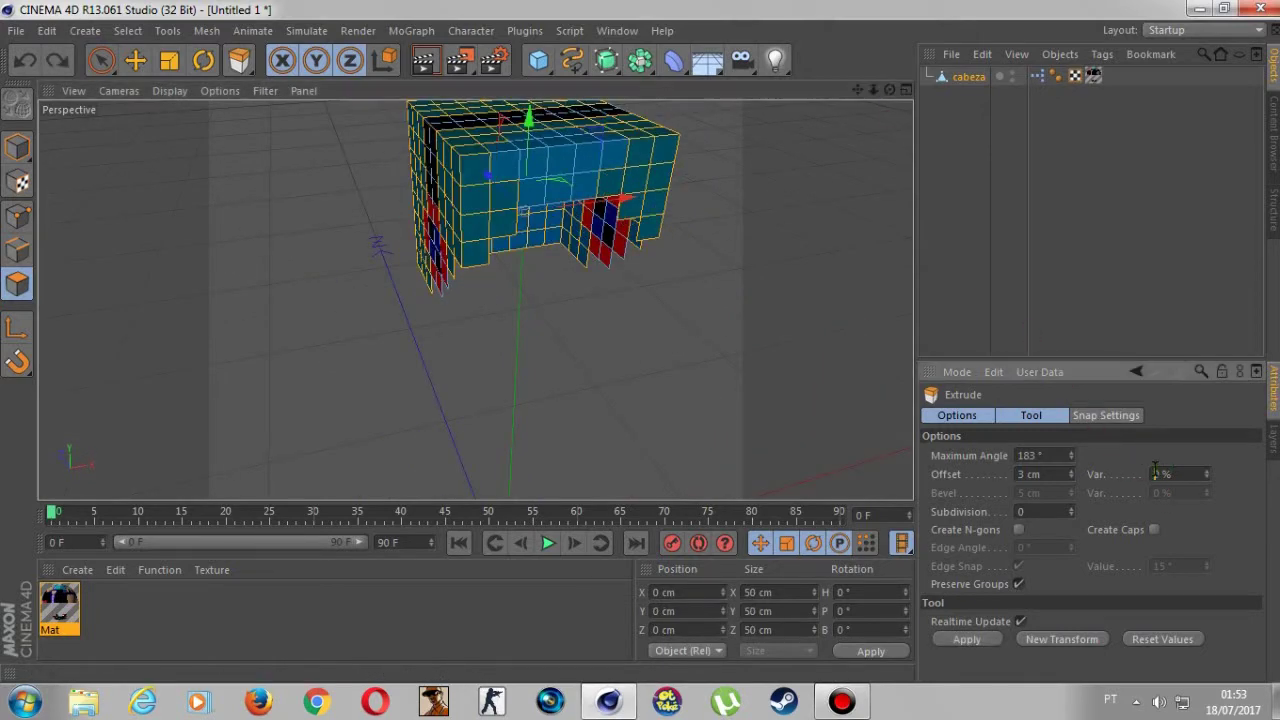
text(00)
click(1018, 584)
click(978, 640)
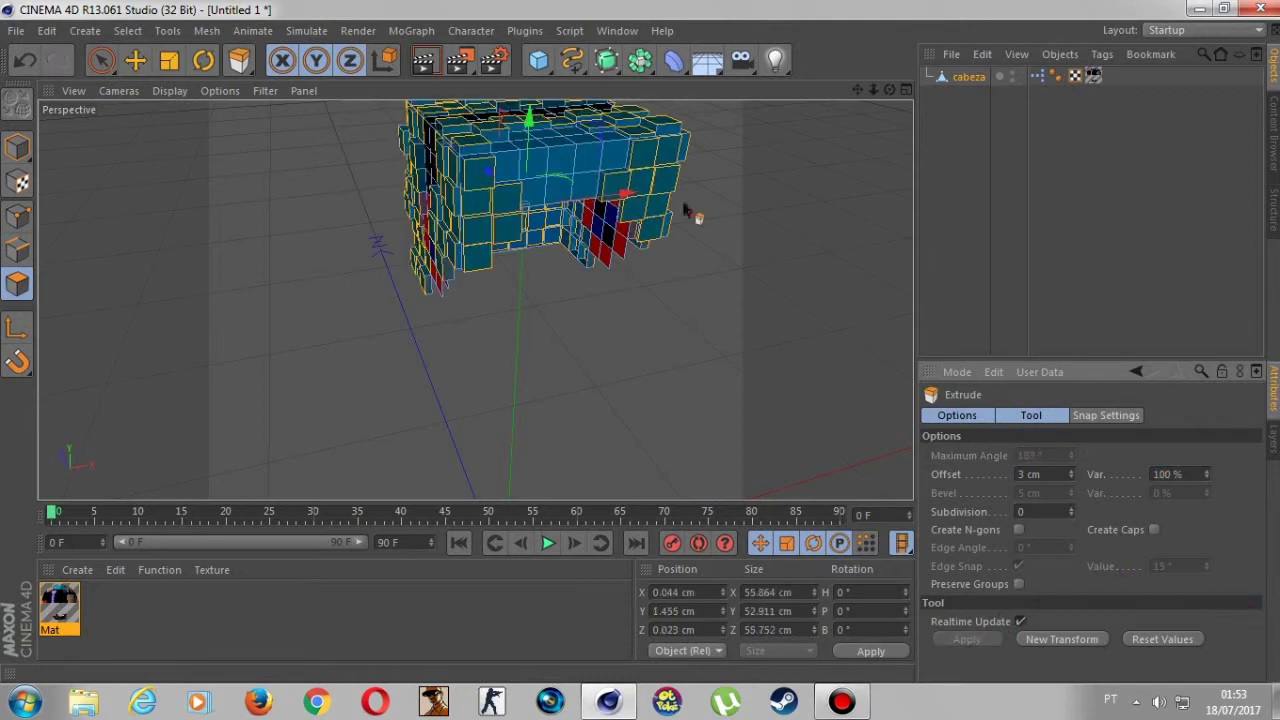
Live-select a row of polygons on the head's front face.
click(106, 62)
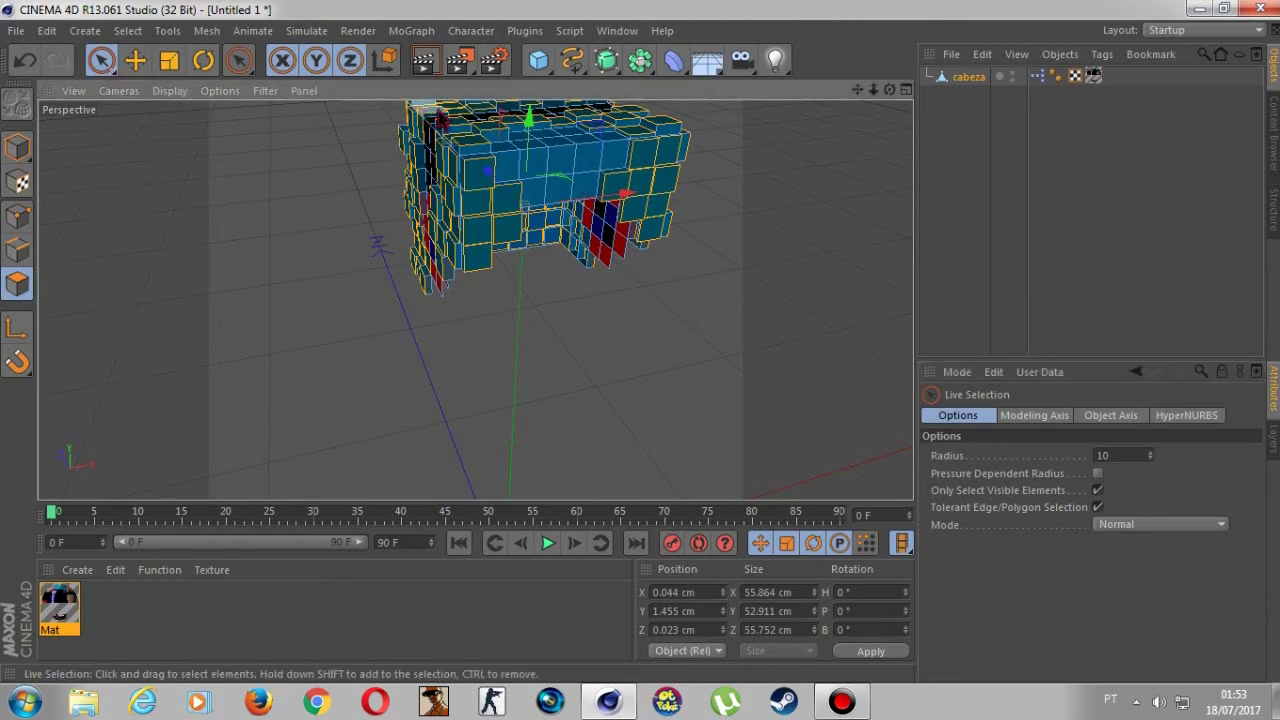
drag(889, 90, 1037, 163)
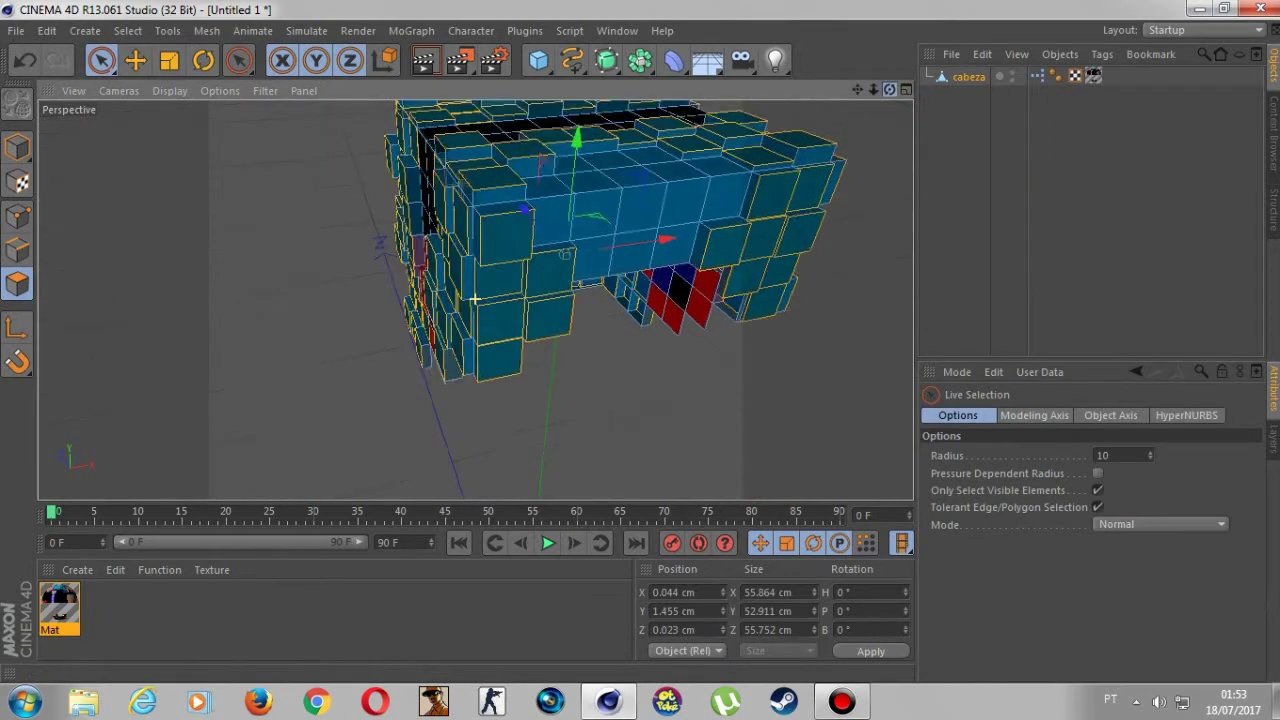
drag(889, 90, 960, 140)
mouse_move(478, 316)
mouse_down()
mouse_move(615, 292)
mouse_move(560, 343)
mouse_up()
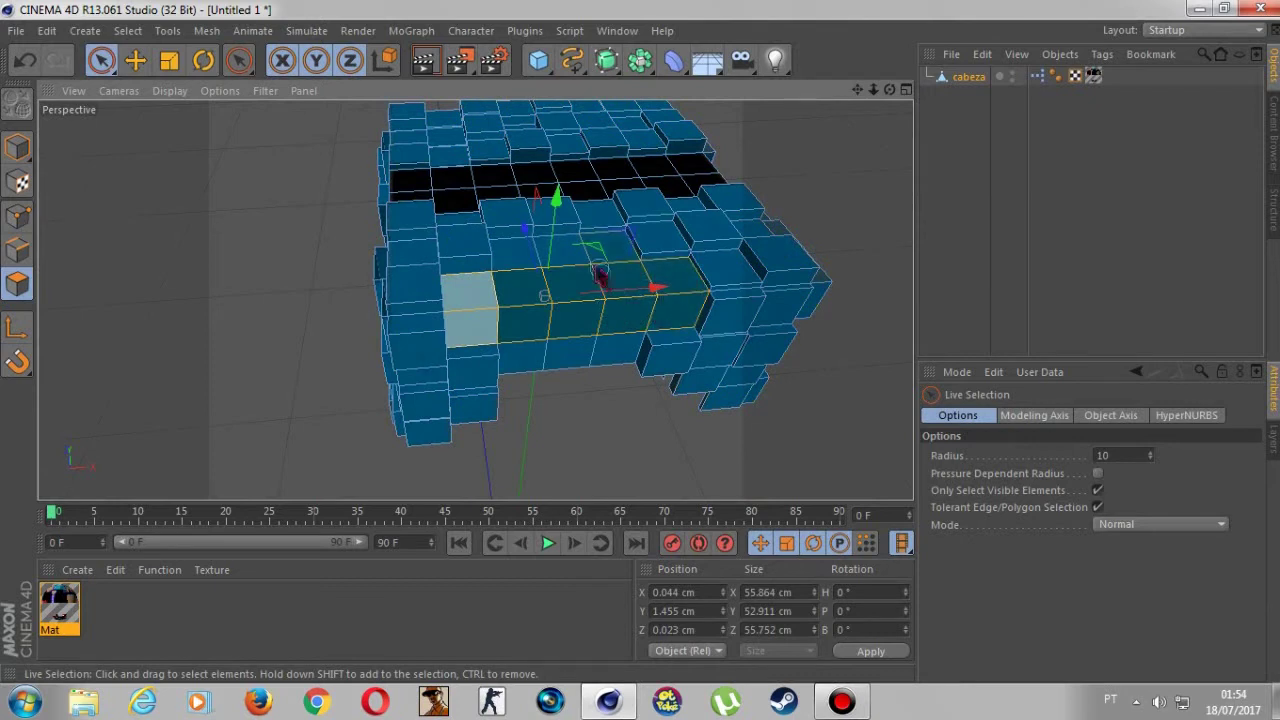
Extrude the front row 4 cm as one piece, with Preserve Groups on and Var. 0 %.
right_click(612, 352)
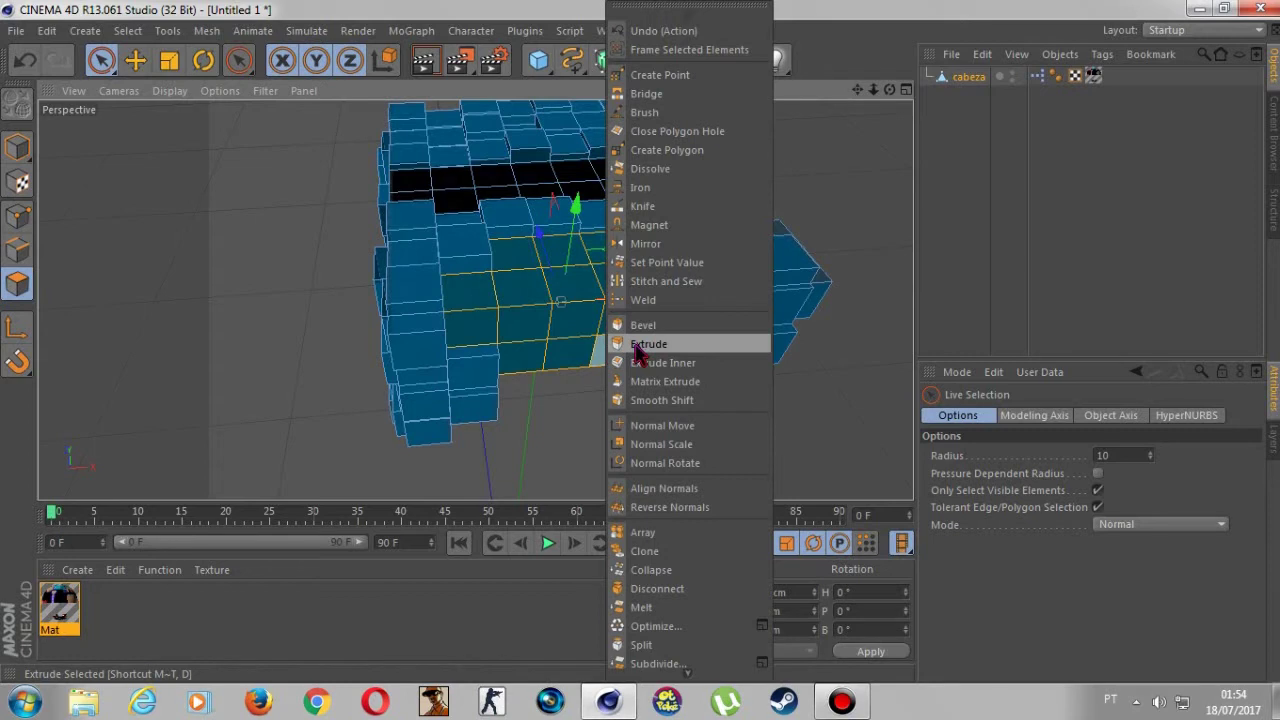
click(640, 344)
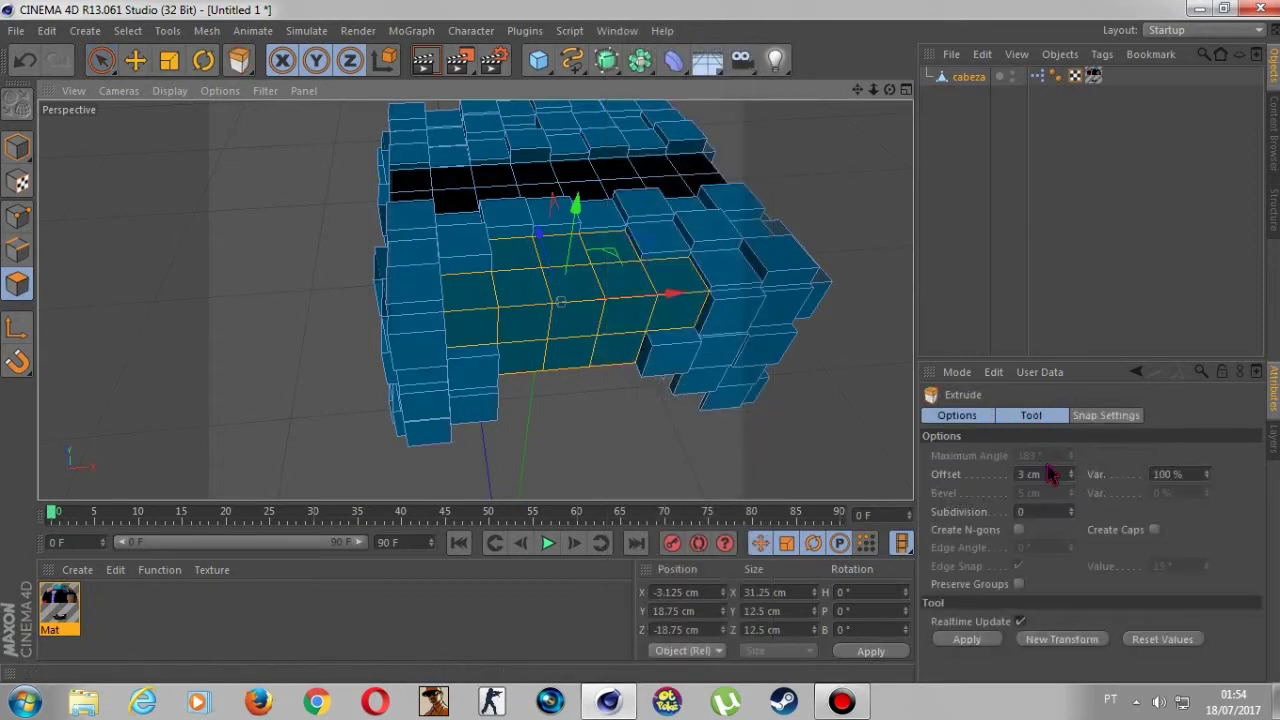
click(1019, 584)
click(962, 640)
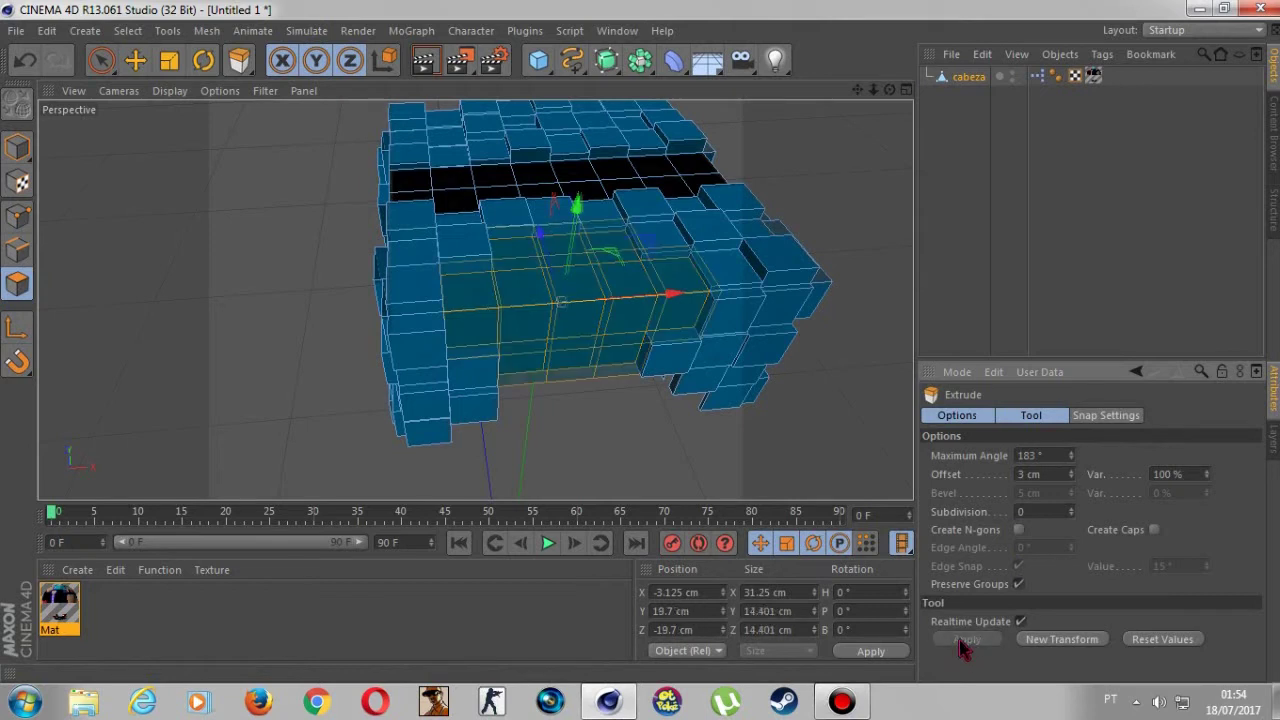
key(ctrl+z)
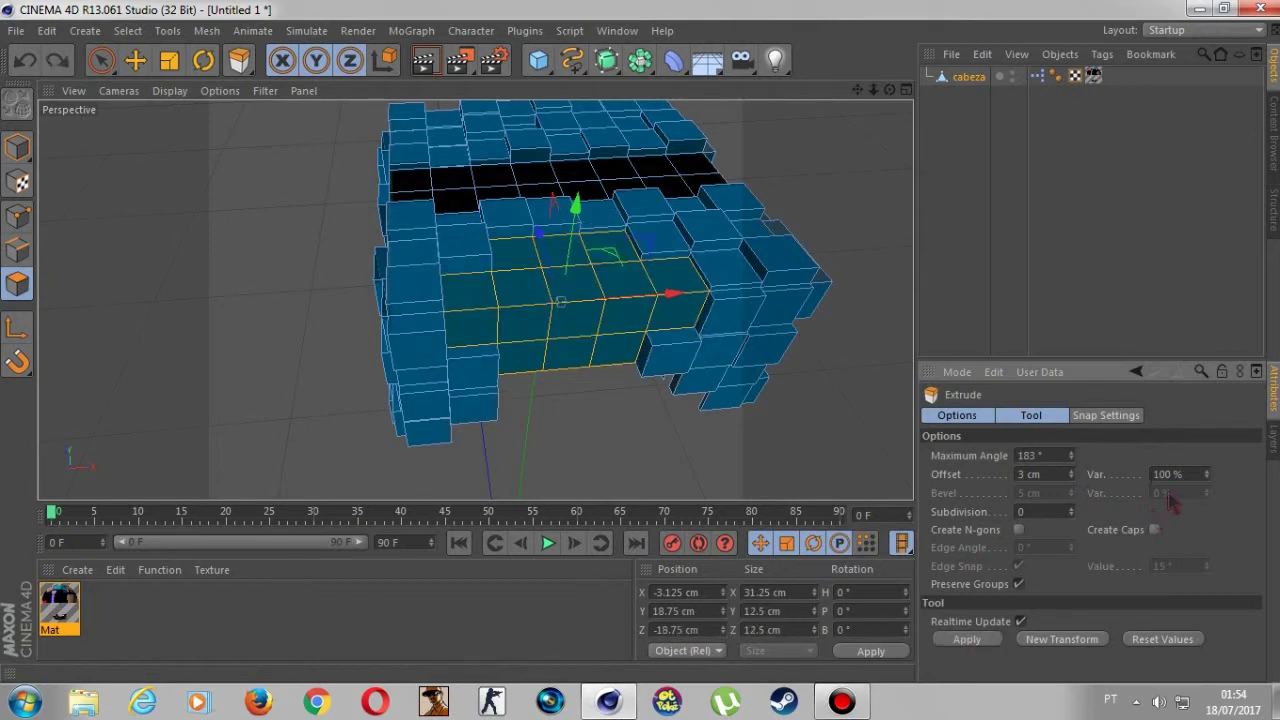
key(BackSpace)
key(BackSpace)
key(BackSpace)
click(966, 640)
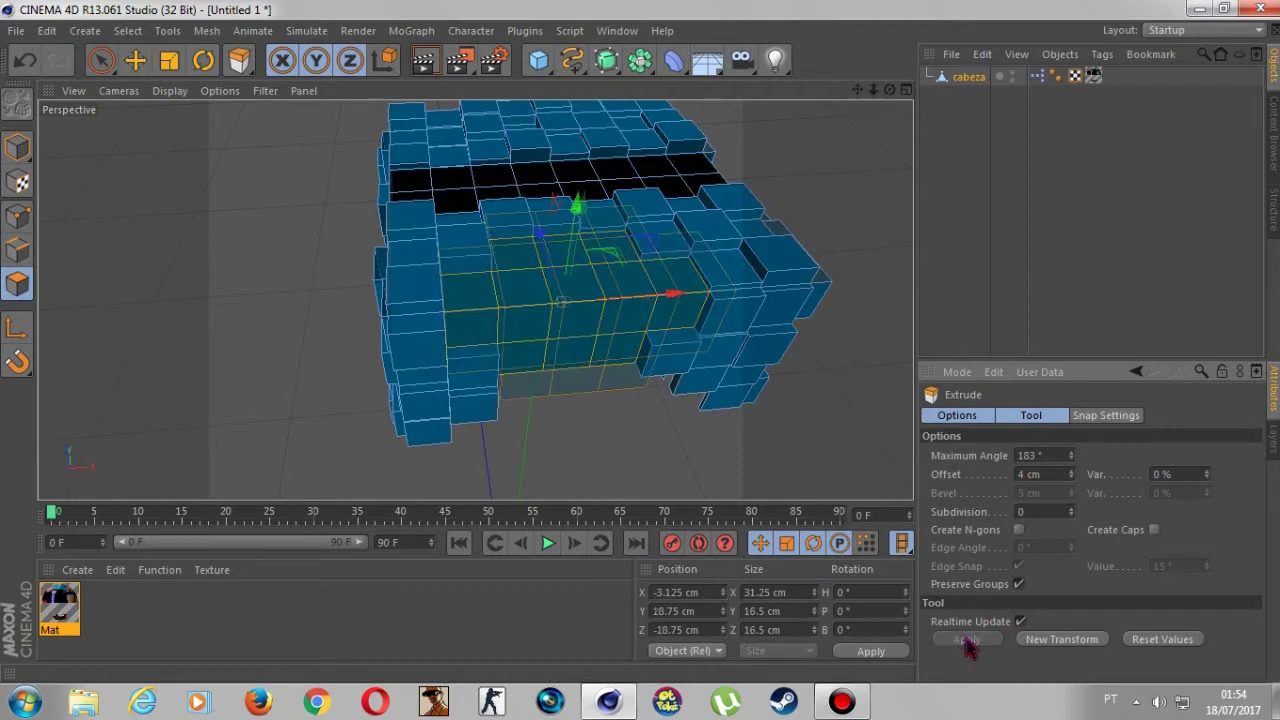
Extrude a narrower group of front-block polygons 4 cm and drag it further out.
click(101, 60)
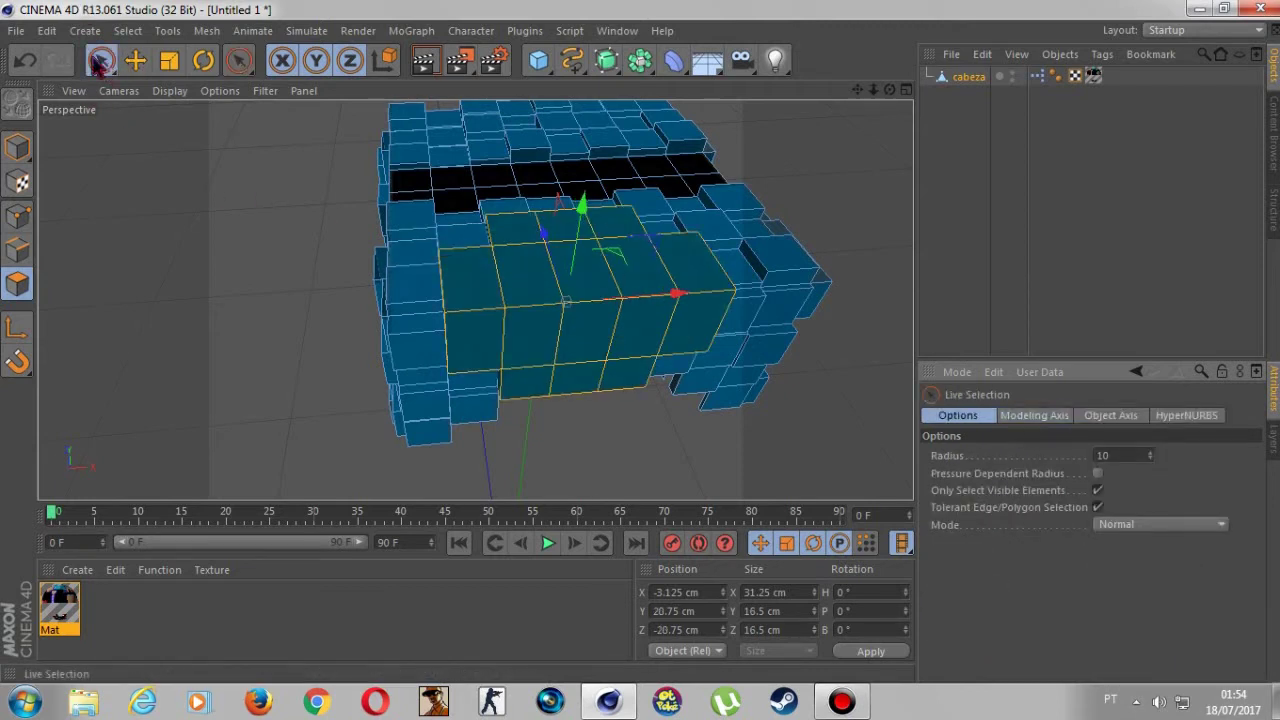
mouse_move(528, 300)
mouse_down()
mouse_move(595, 300)
mouse_move(573, 305)
mouse_up()
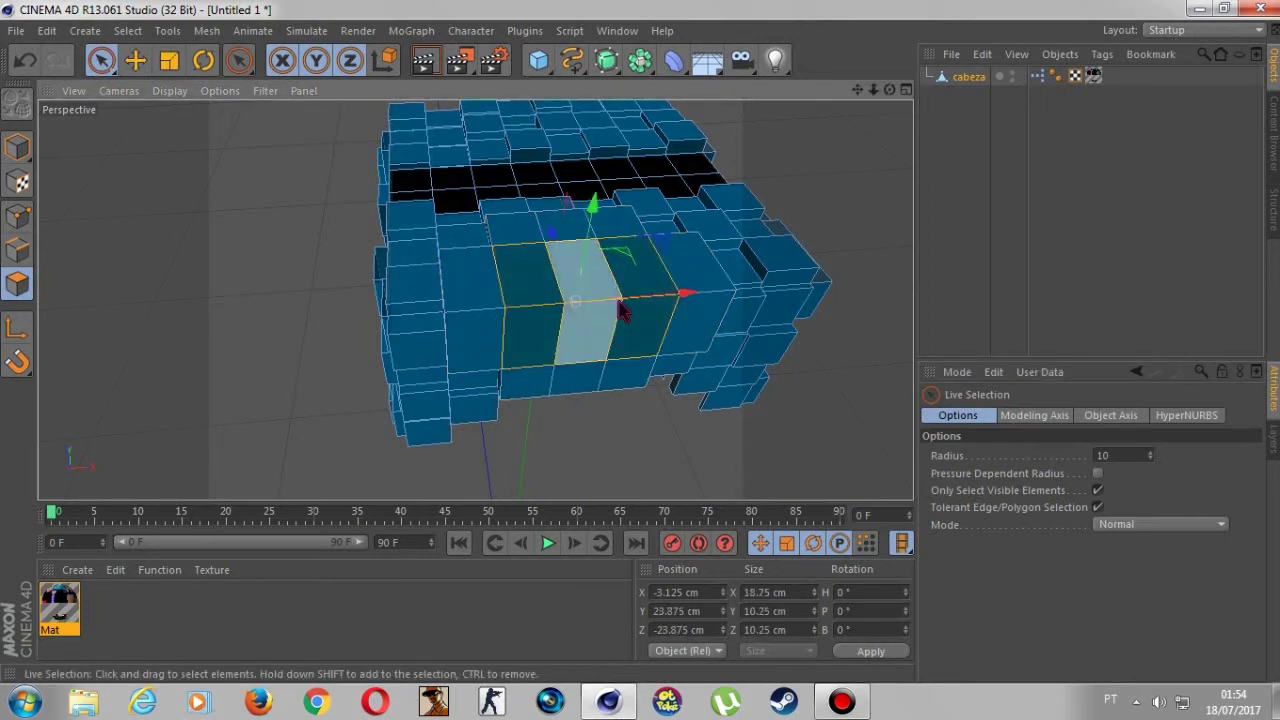
right_click(573, 305)
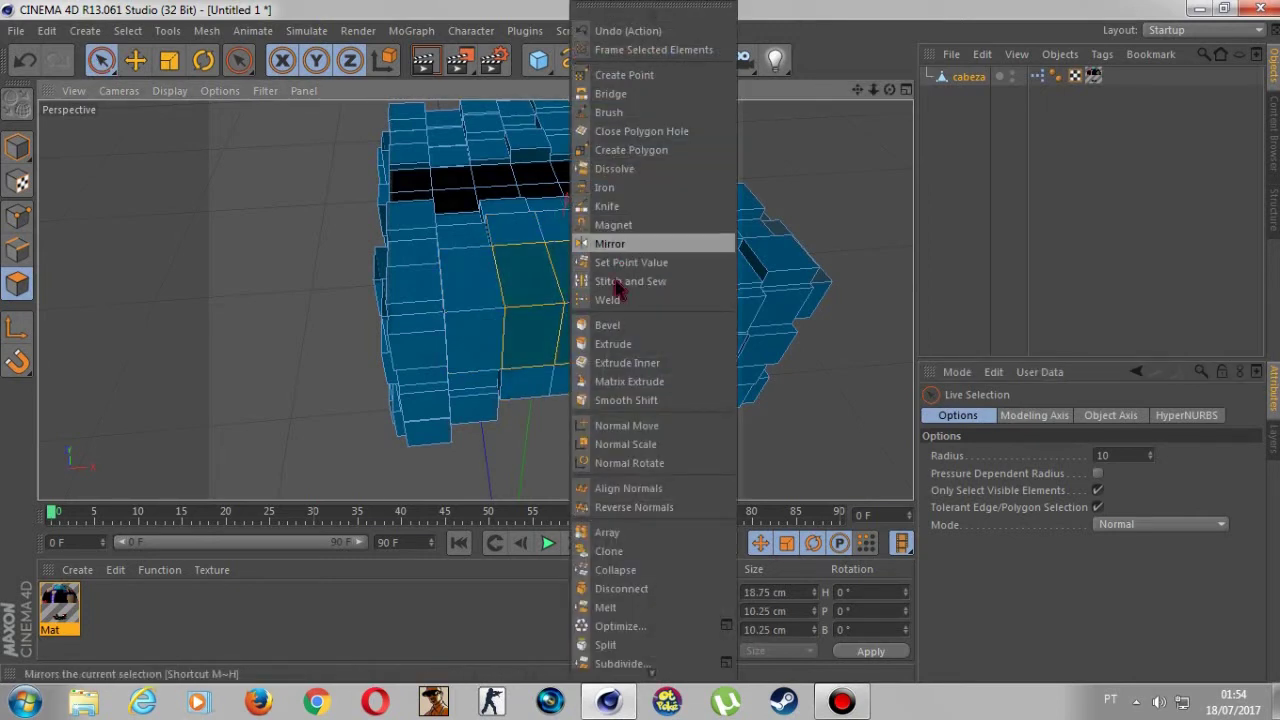
click(609, 345)
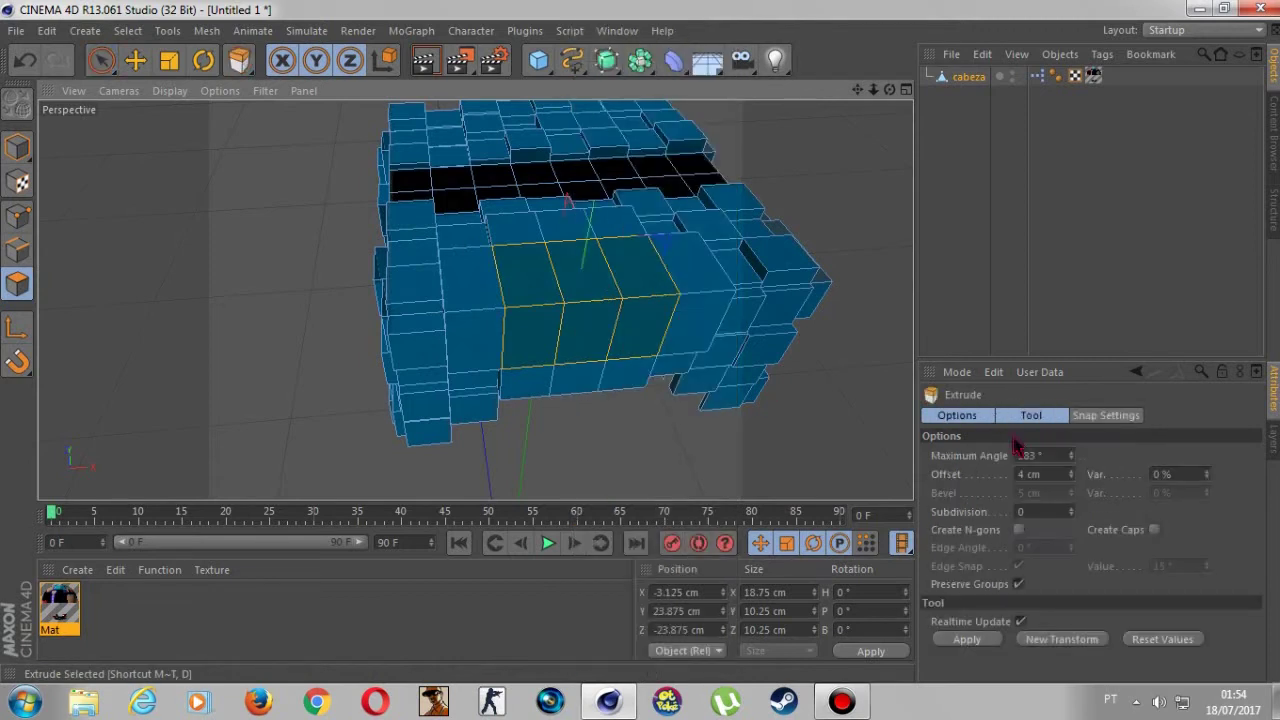
click(978, 641)
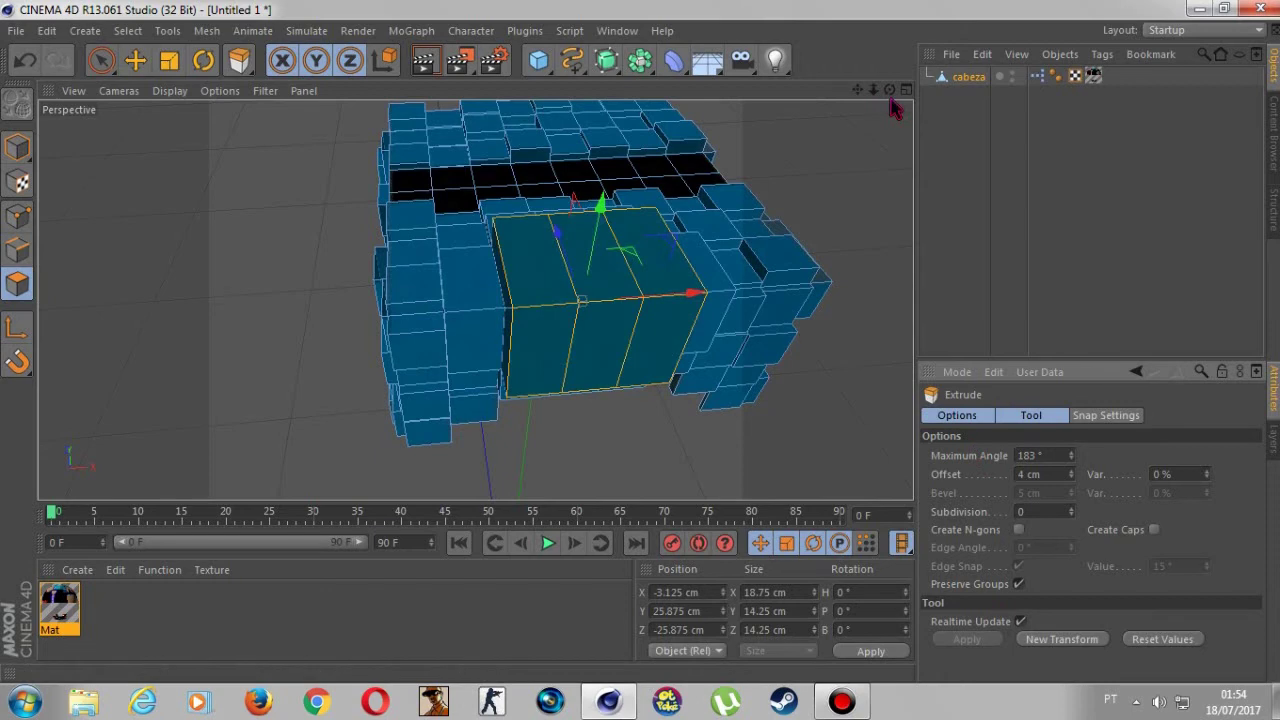
mouse_move(889, 92)
mouse_down()
mouse_move(475, 298)
mouse_move(118, 8)
mouse_up()
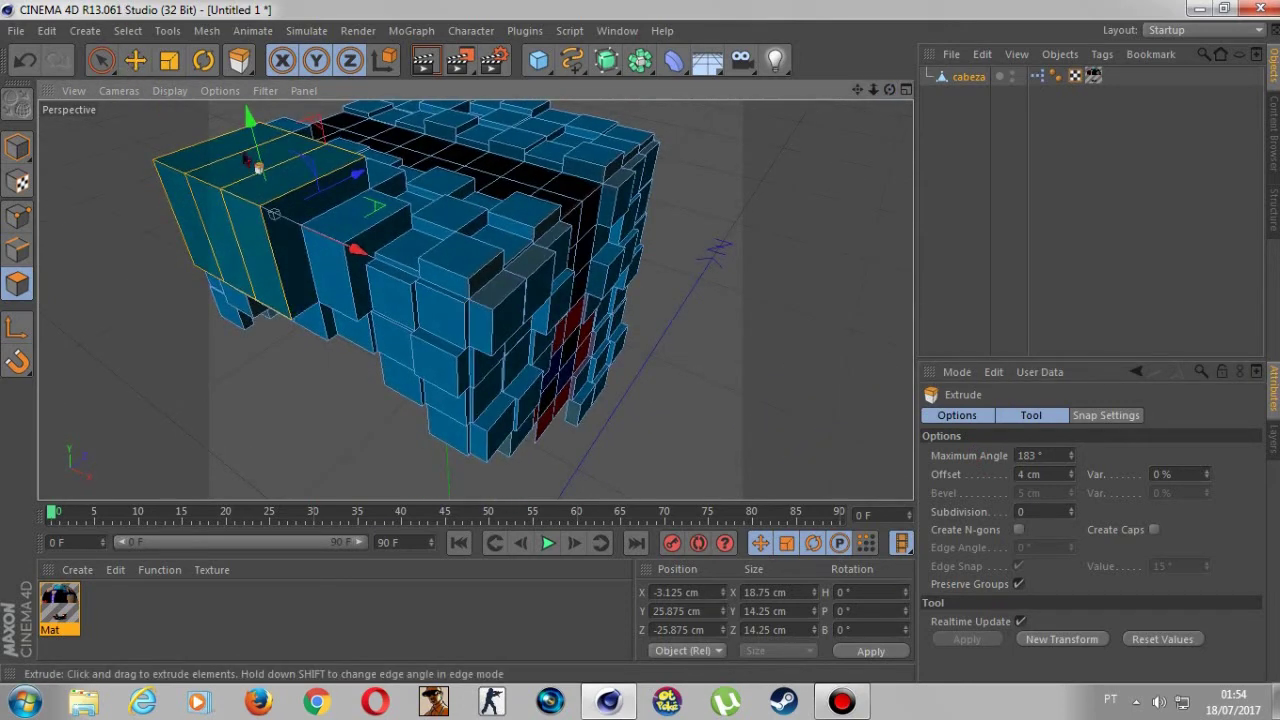
drag(273, 213, 218, 236)
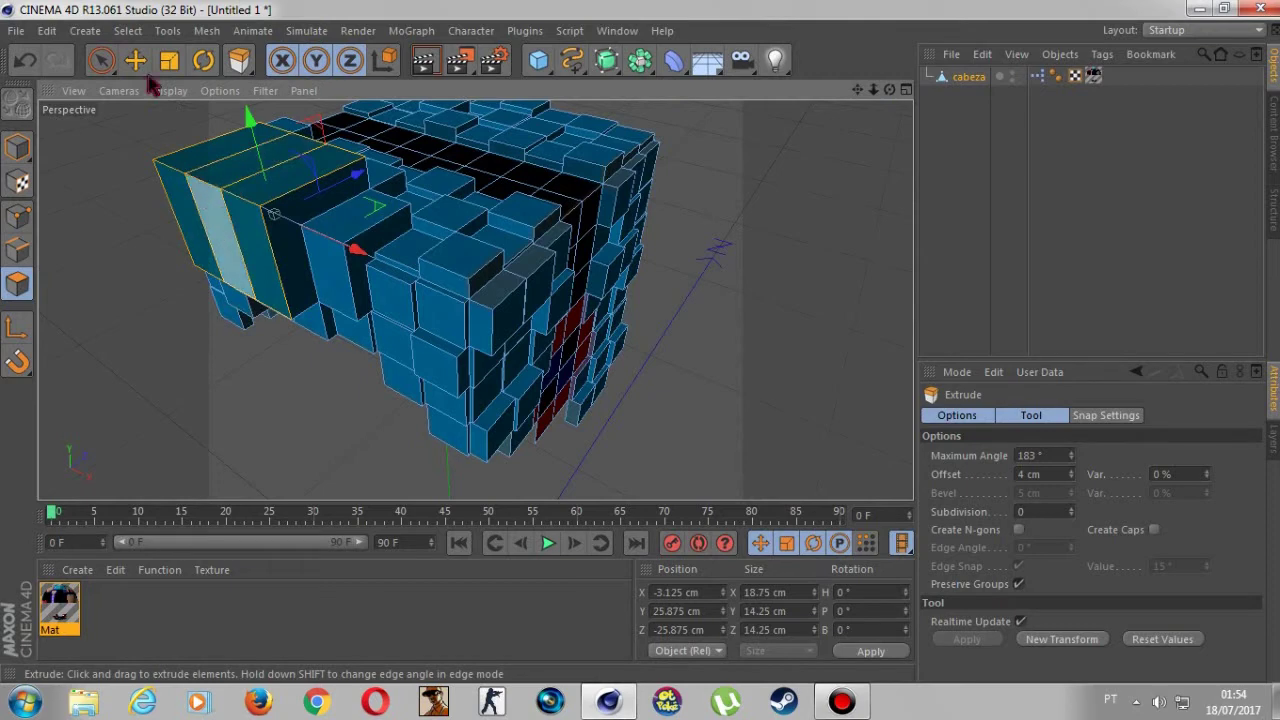
Switch to the Move tool in object mode, deselect the head, and zoom out.
click(118, 70)
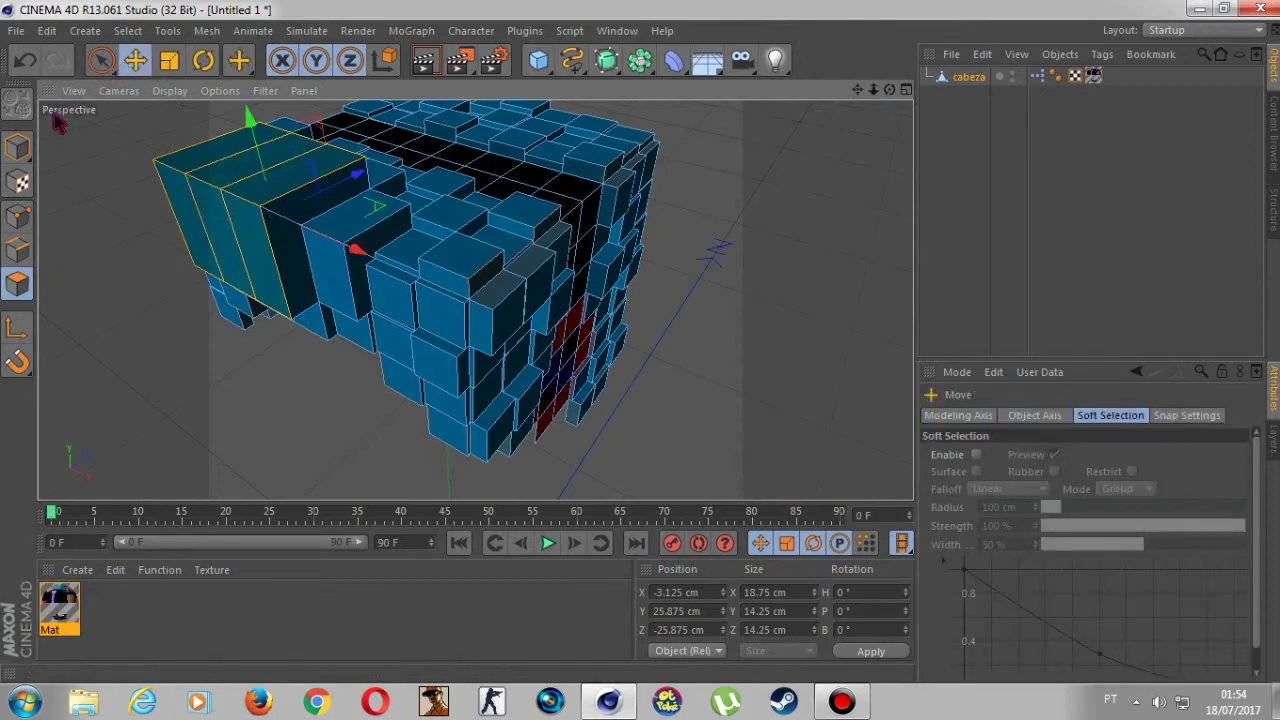
click(17, 147)
click(962, 220)
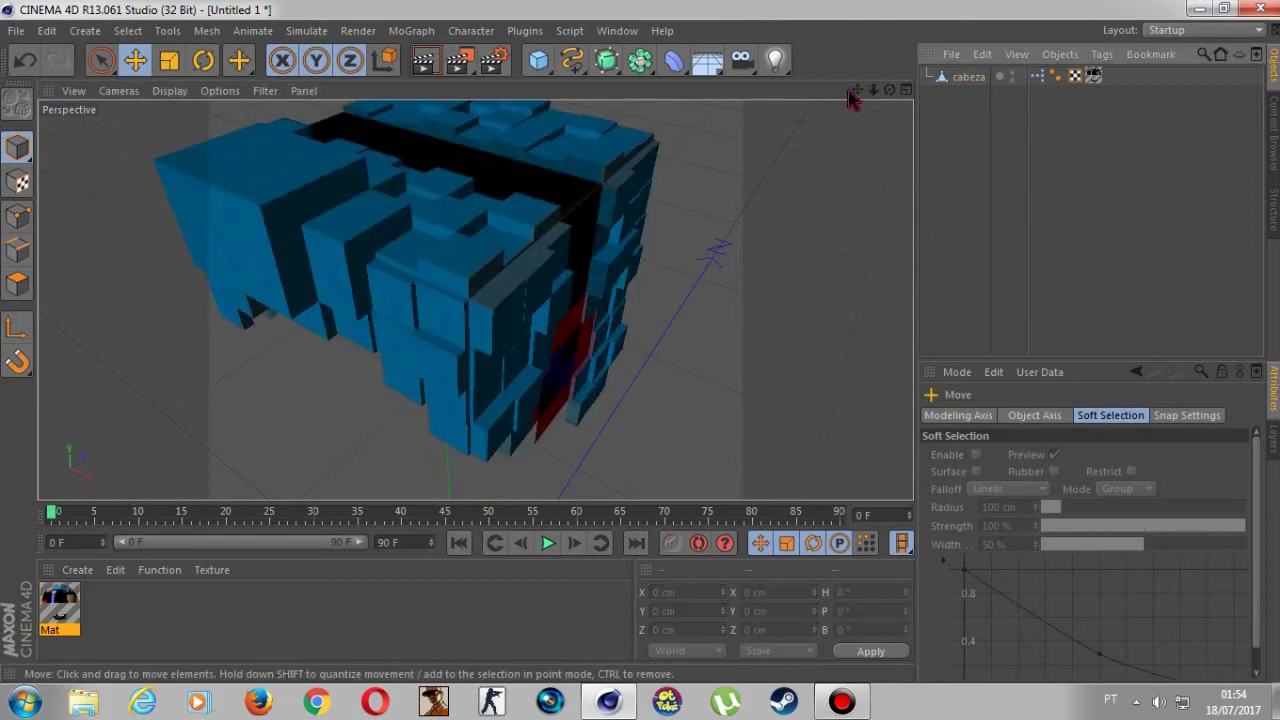
drag(876, 91, 895, 92)
alt+drag(474, 298, 474, 298)
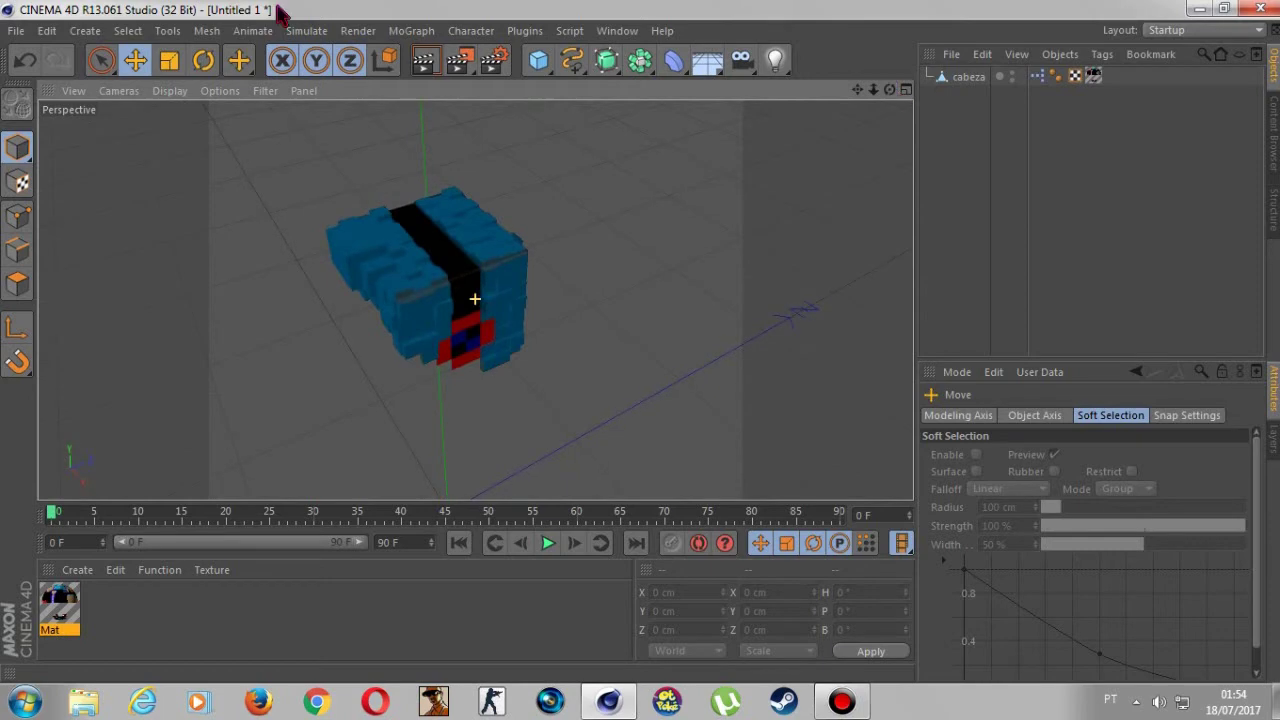
In polygon Live Selection on cabeza, select the red squares around the face pattern.
click(101, 60)
click(17, 284)
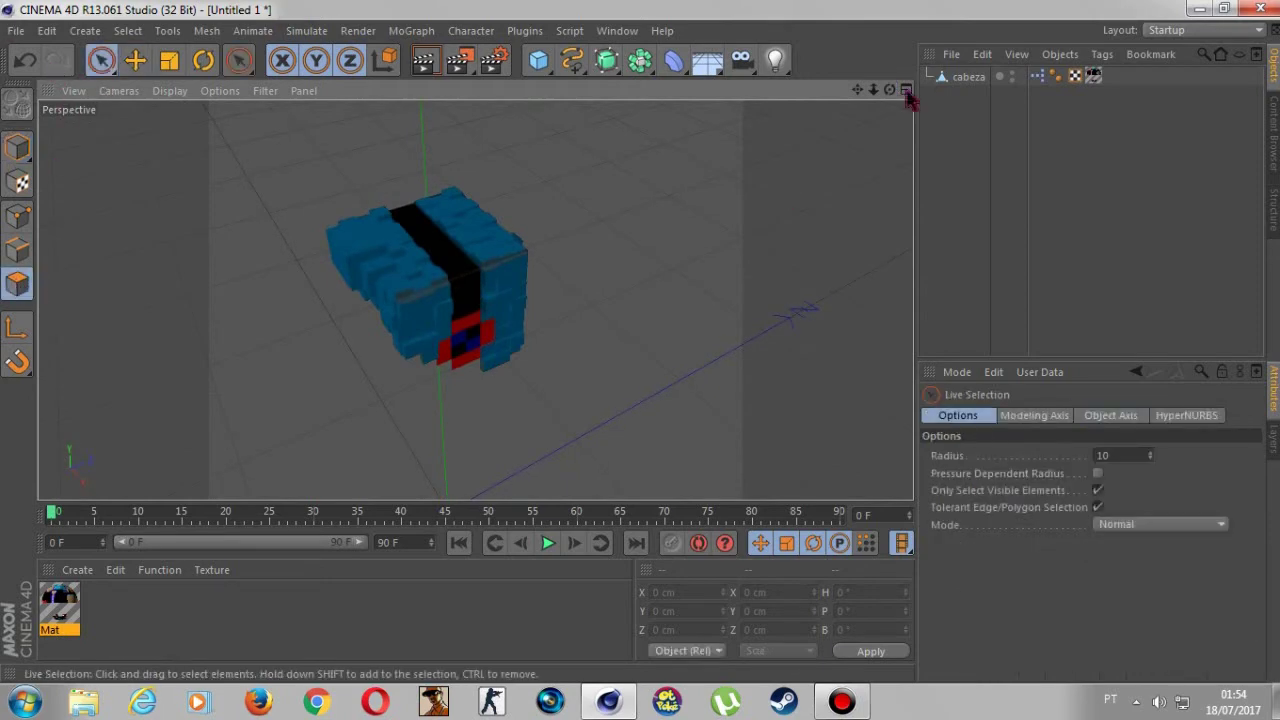
click(962, 78)
scroll(482, 323, up, 3)
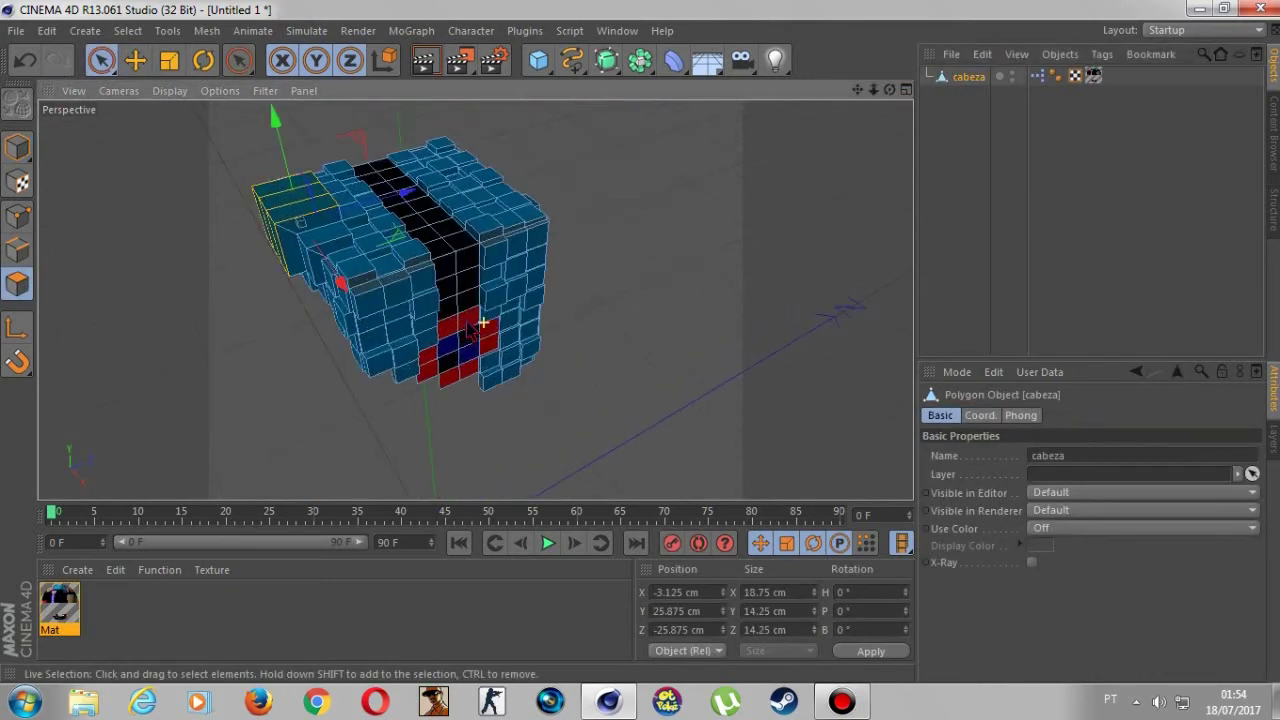
scroll(482, 323, up, 3)
scroll(482, 323, up, 3)
scroll(449, 326, down, 2)
scroll(449, 326, down, 1)
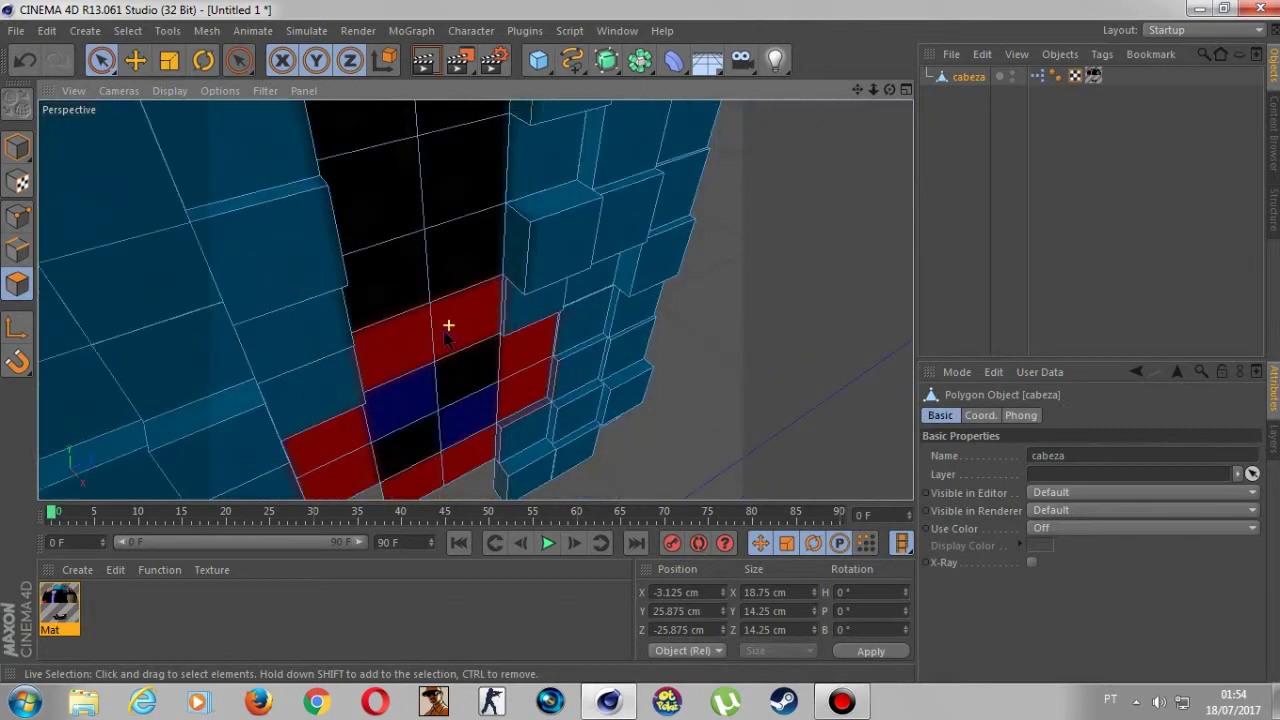
click(527, 350)
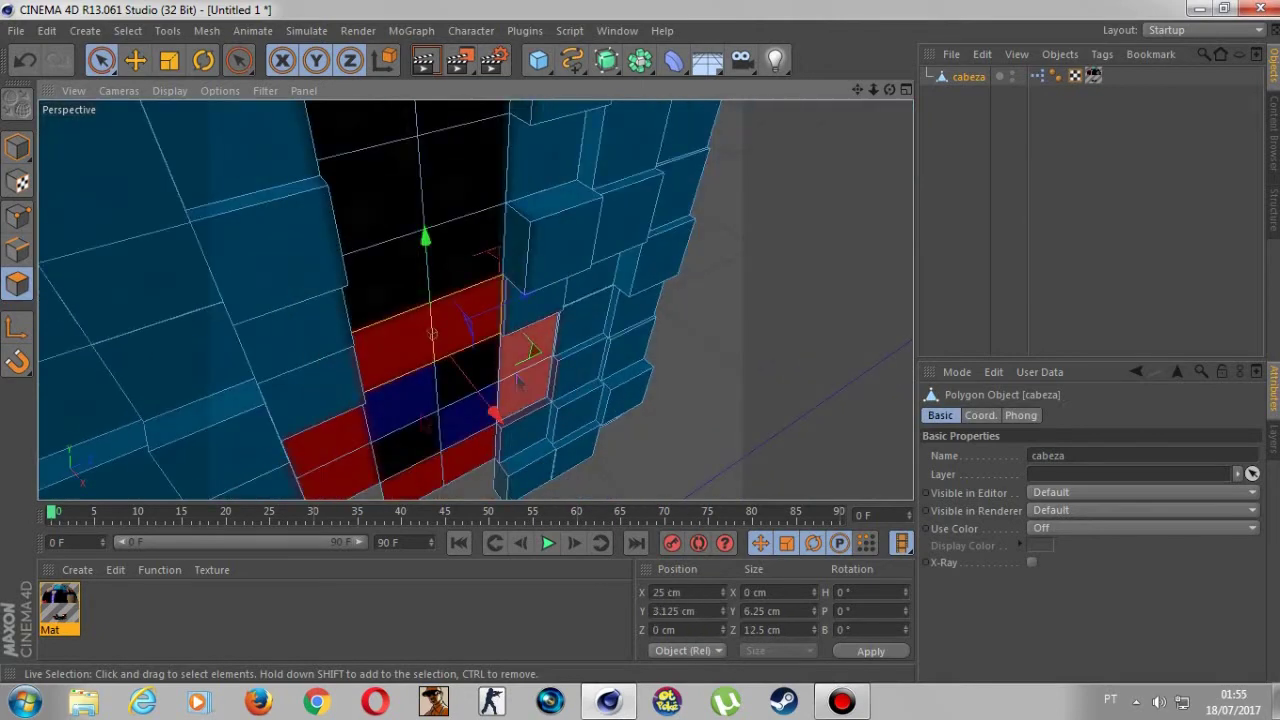
shift+click(517, 379)
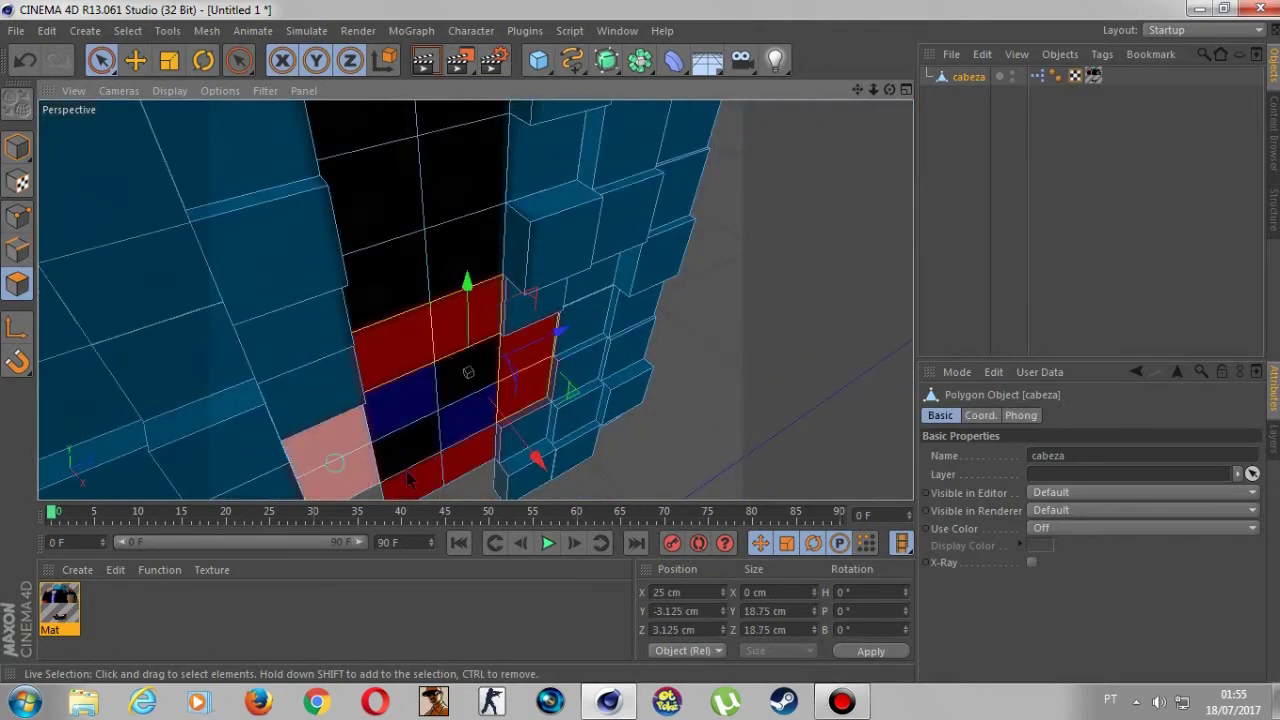
shift+click(445, 470)
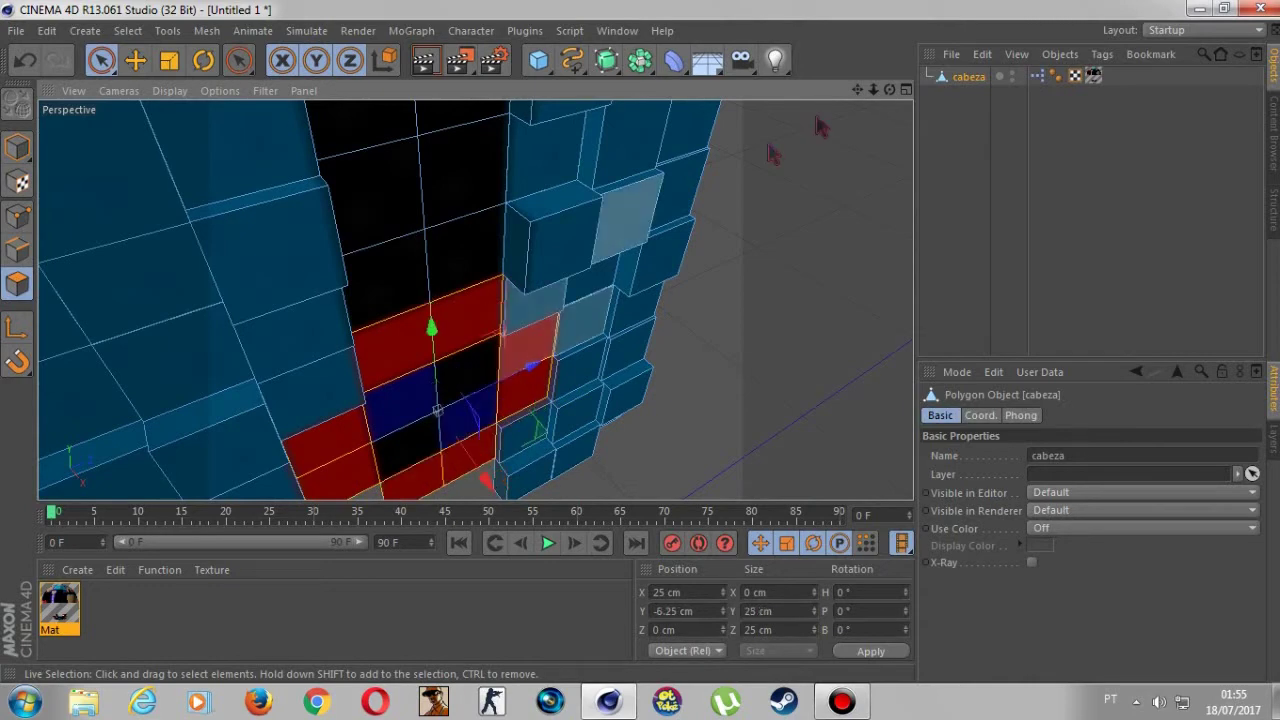
alt+drag(437, 410, 676, 208)
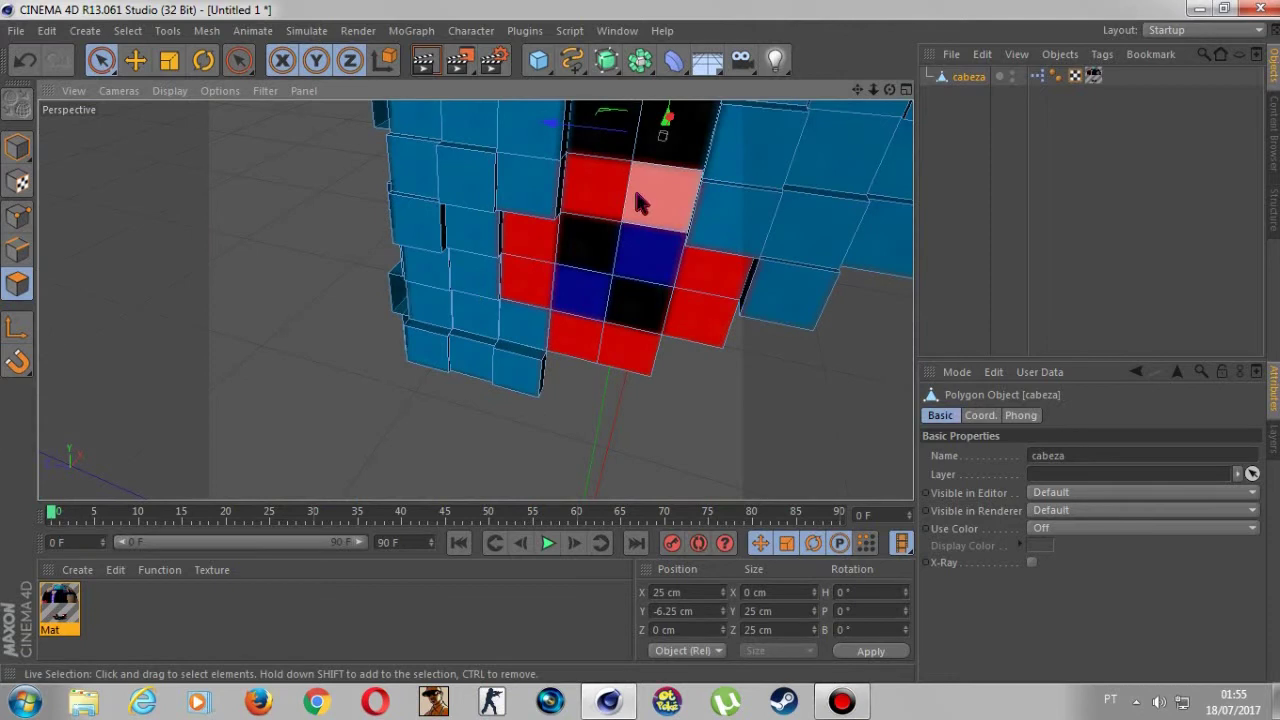
shift+click(629, 184)
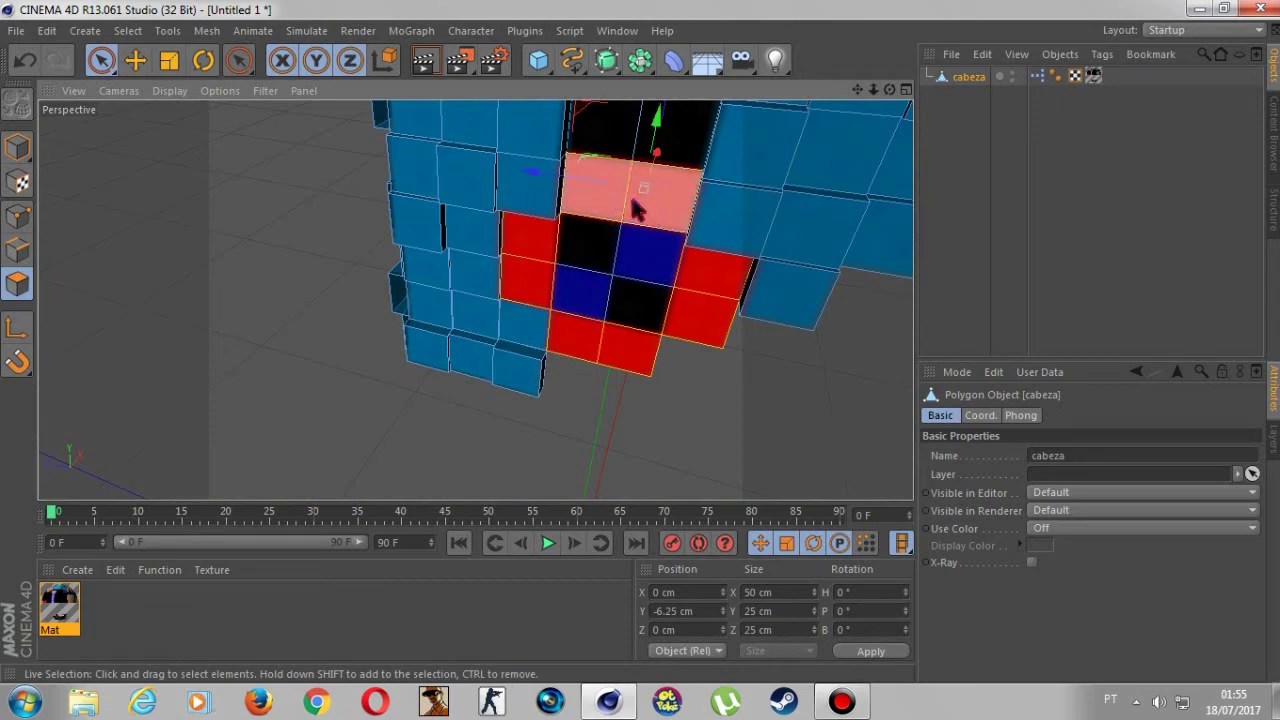
Extrude the selected red squares 4 cm so they stand proud of the face.
right_click(623, 340)
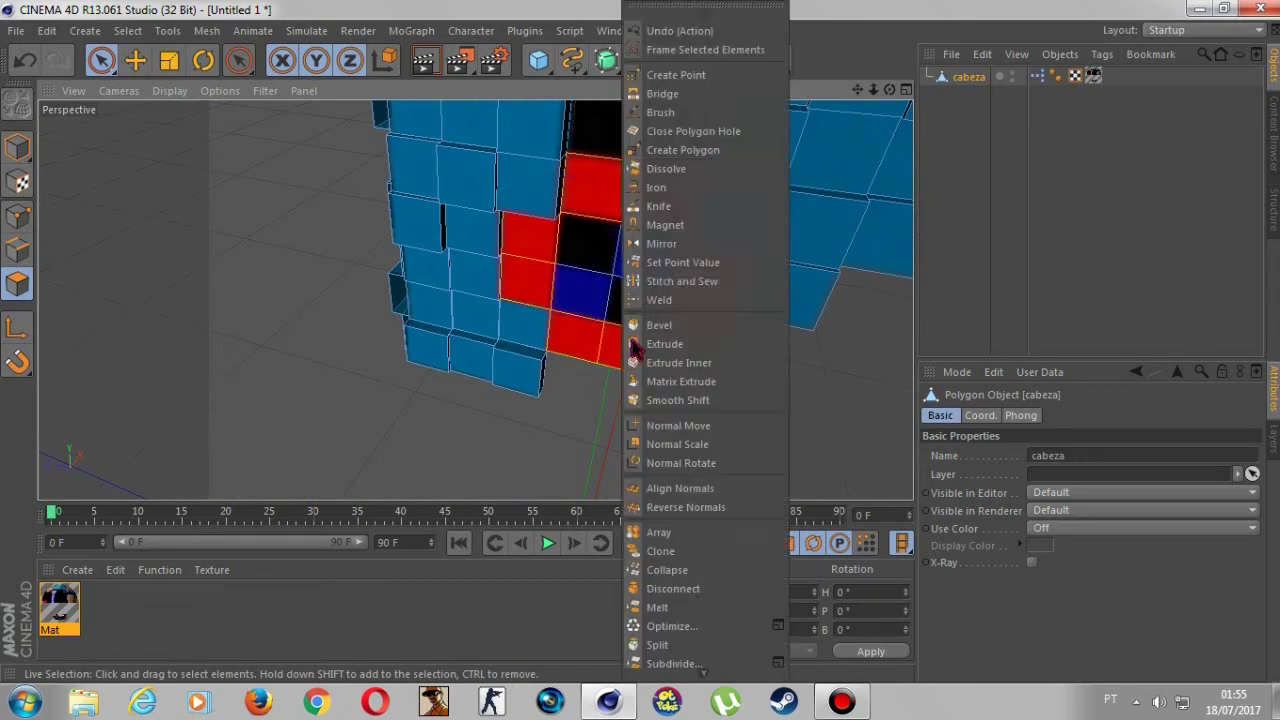
click(651, 345)
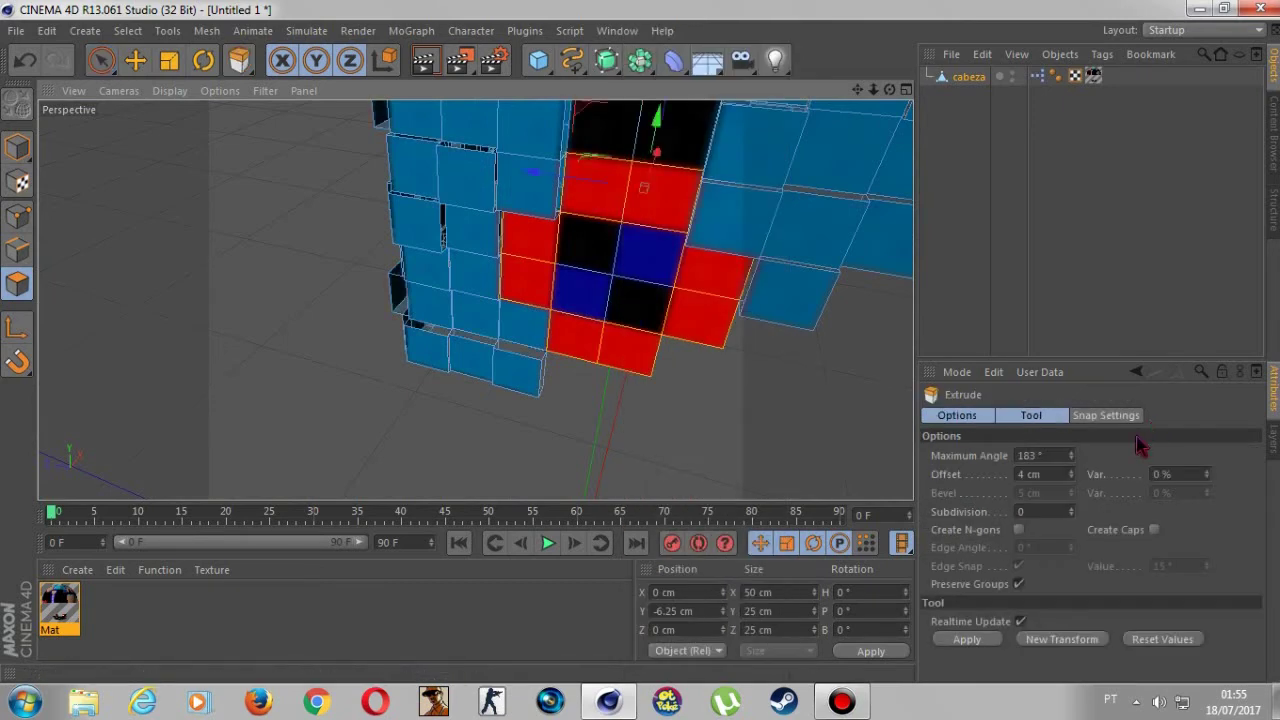
click(986, 640)
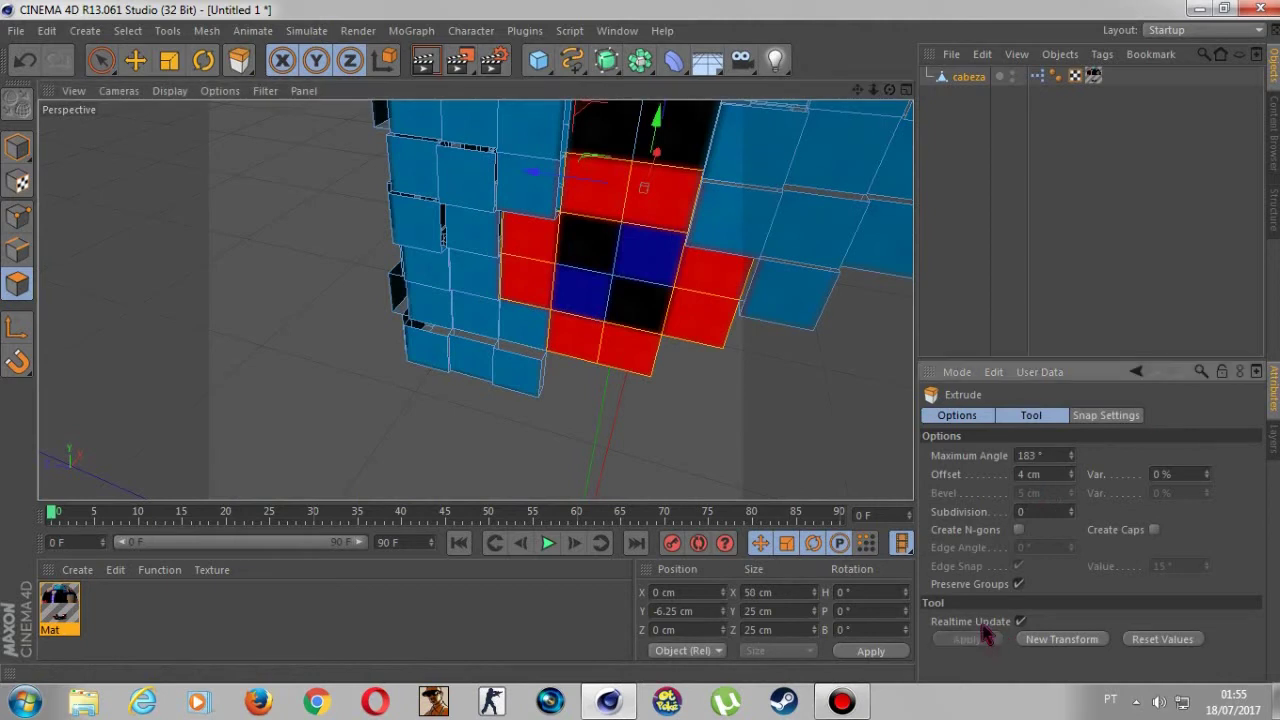
click(101, 60)
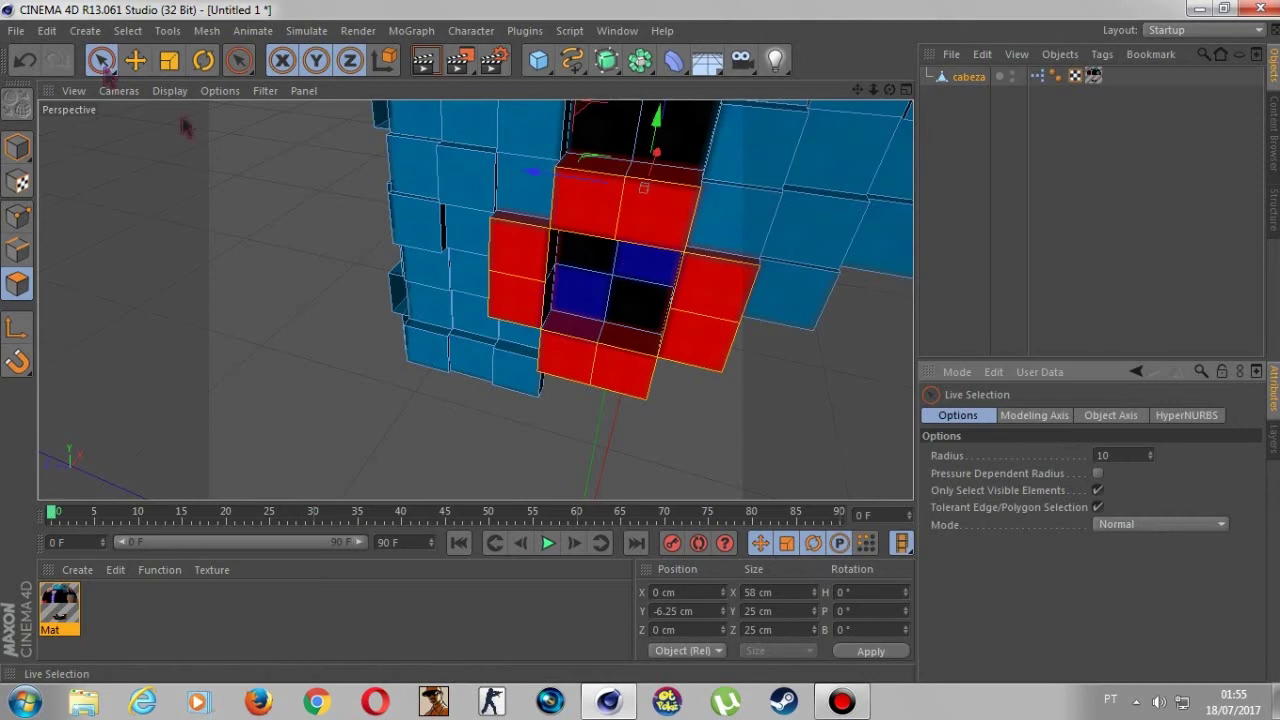
Paint-select the polygons down the head's black stripe, drop the extra side faces, and view it frontally.
click(618, 283)
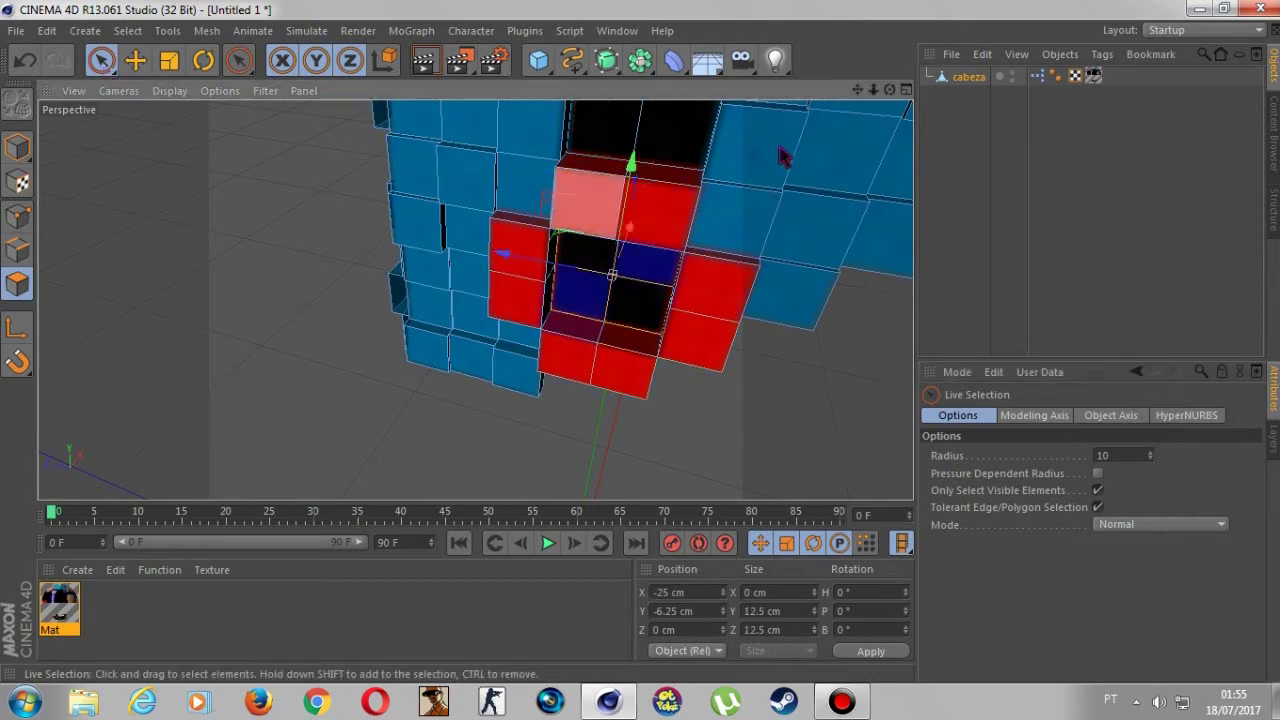
drag(857, 90, 475, 299)
key(ctrl+shift+z)
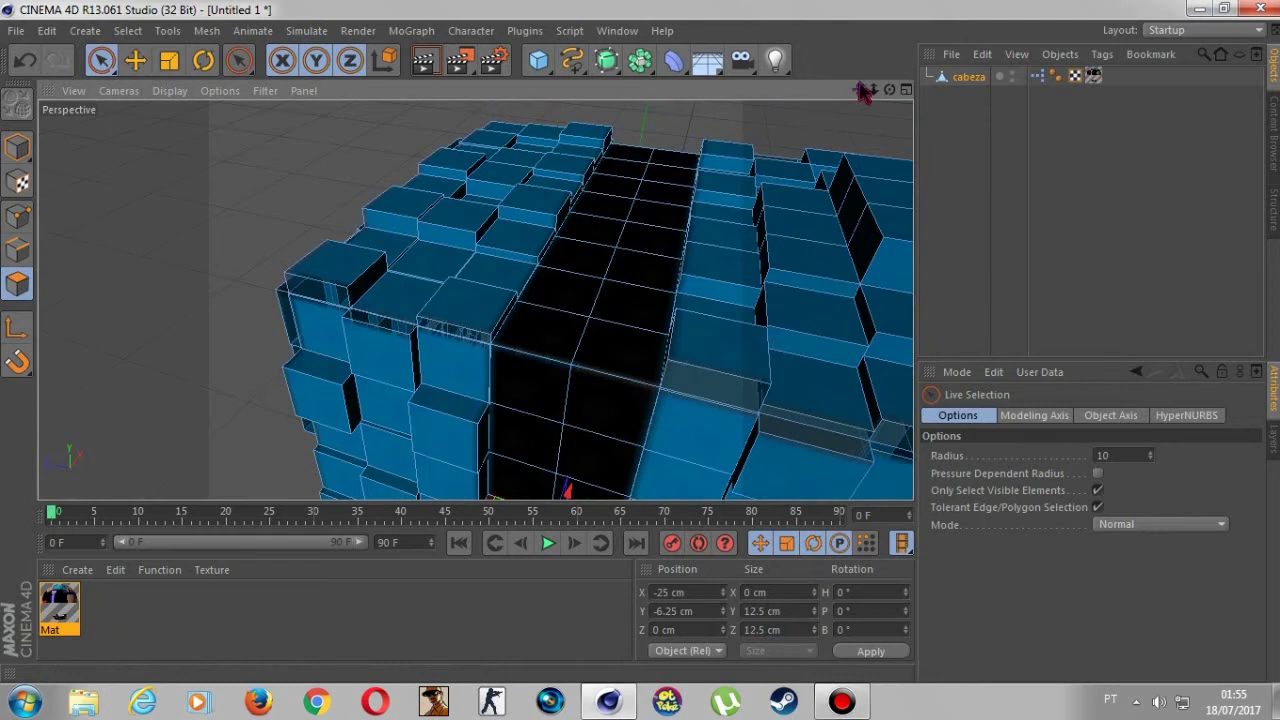
drag(475, 299, 563, 286)
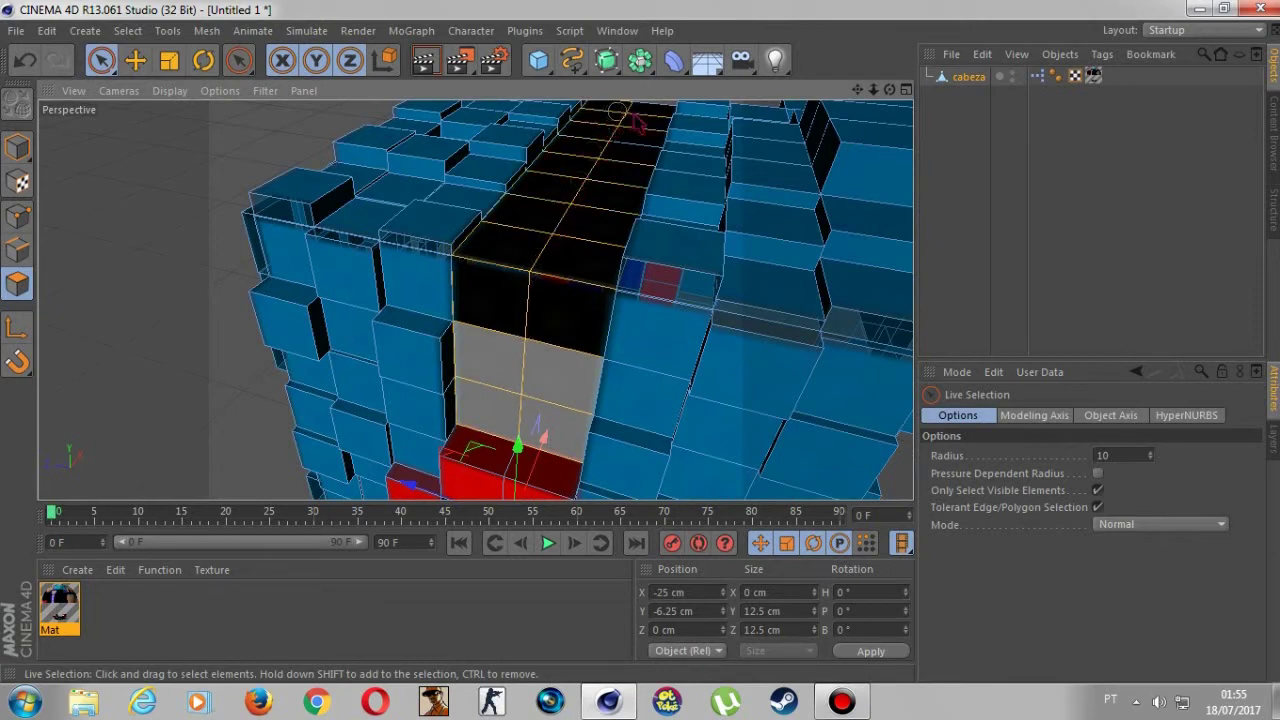
mouse_move(529, 386)
mouse_down()
mouse_move(586, 286)
mouse_move(449, 286)
mouse_move(480, 297)
mouse_up()
drag(365, 300, 310, 118)
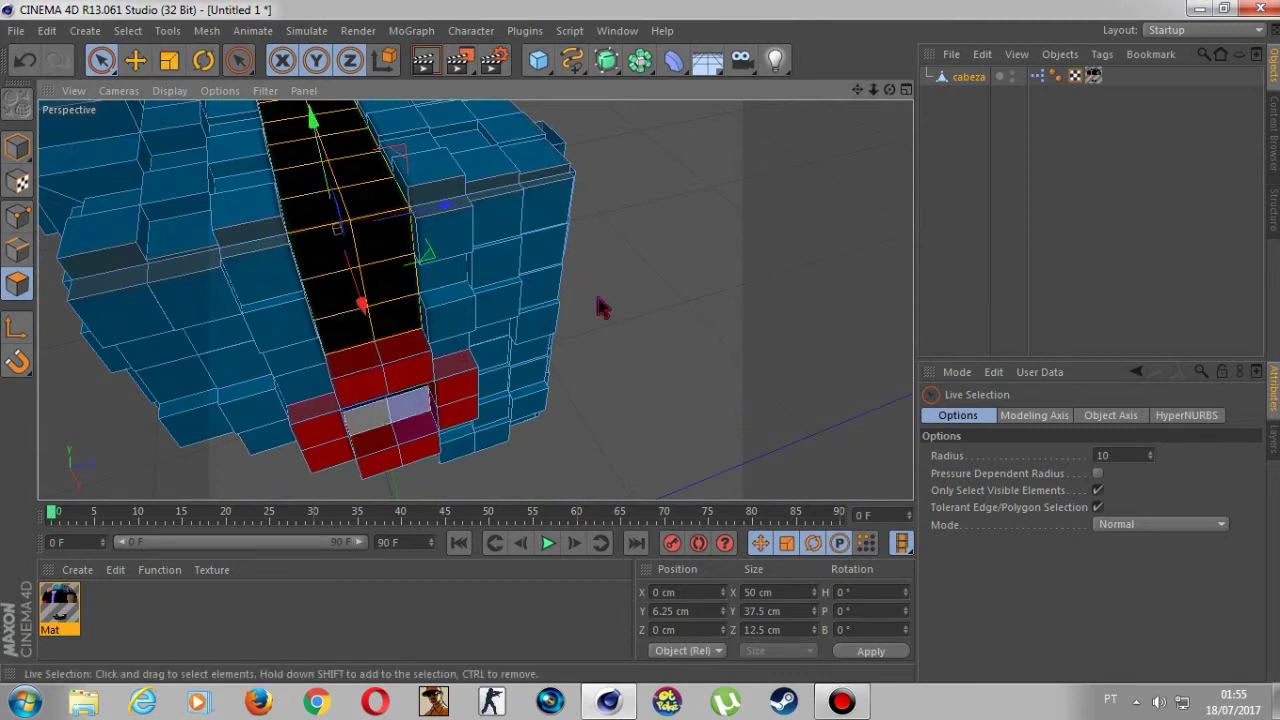
drag(889, 90, 245, 412)
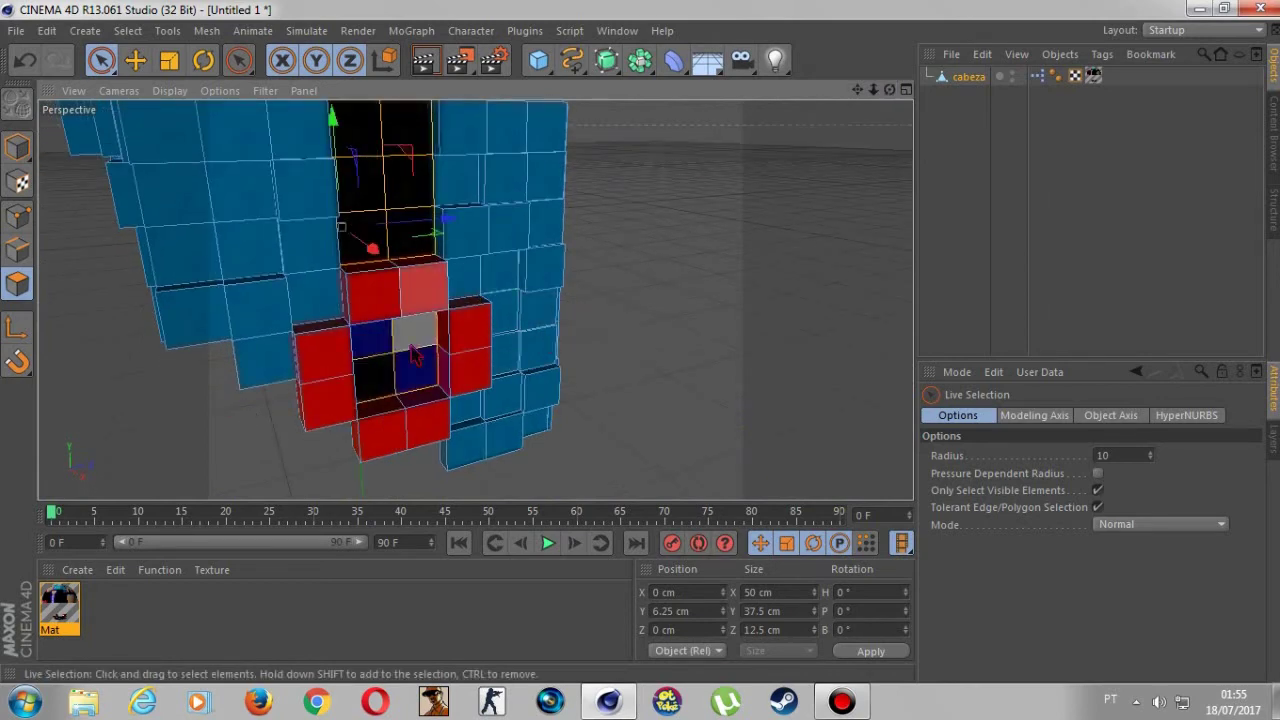
Extrude the selected black stripe polygons with a 2 cm offset.
right_click(415, 345)
click(462, 348)
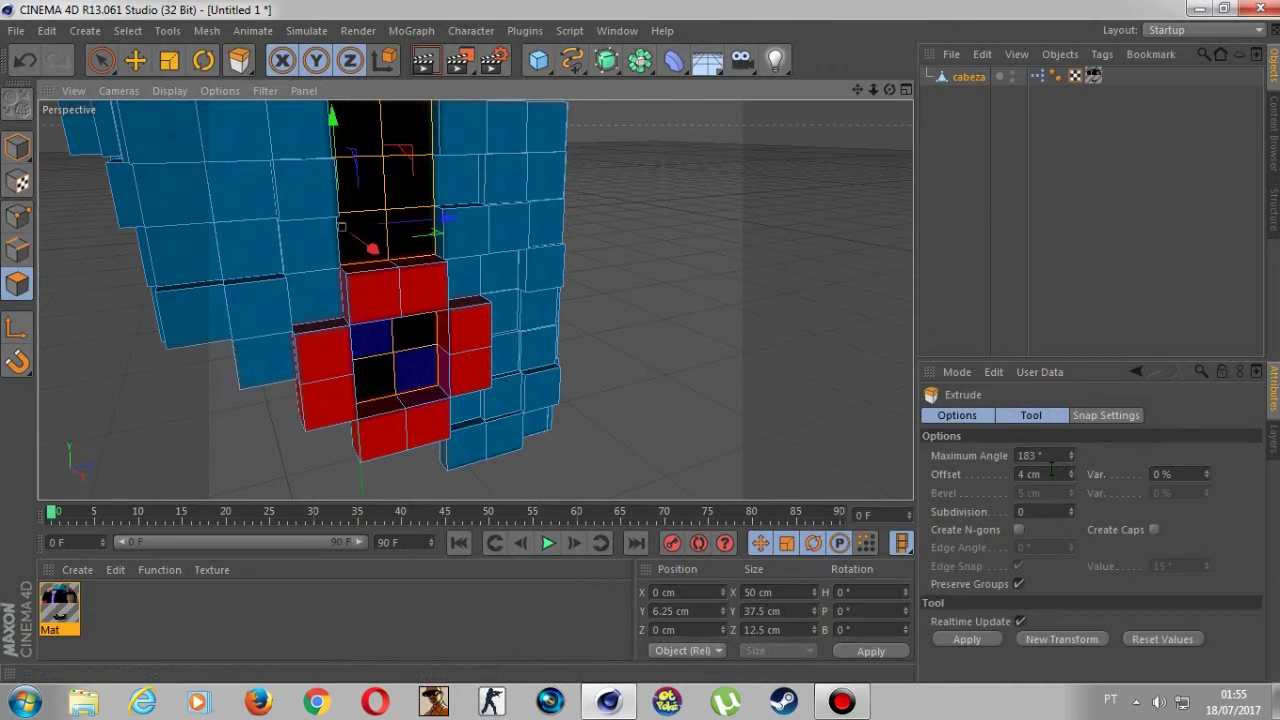
click(1022, 474)
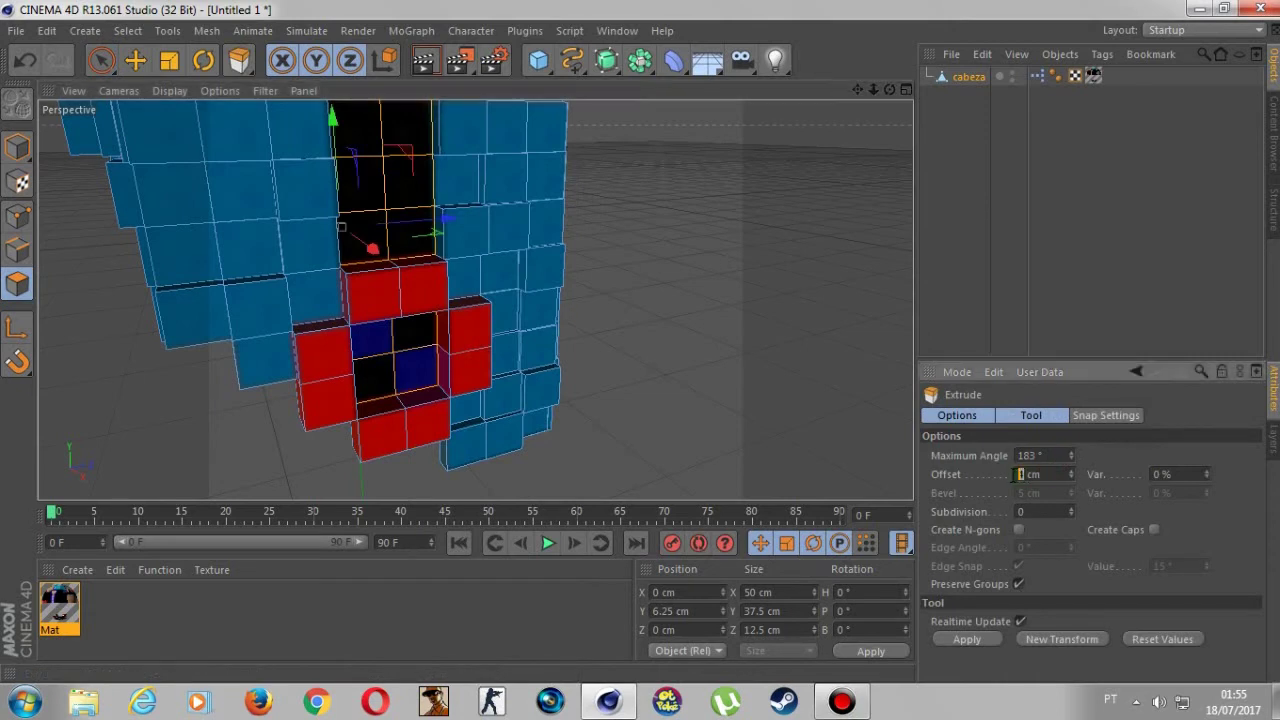
click(968, 640)
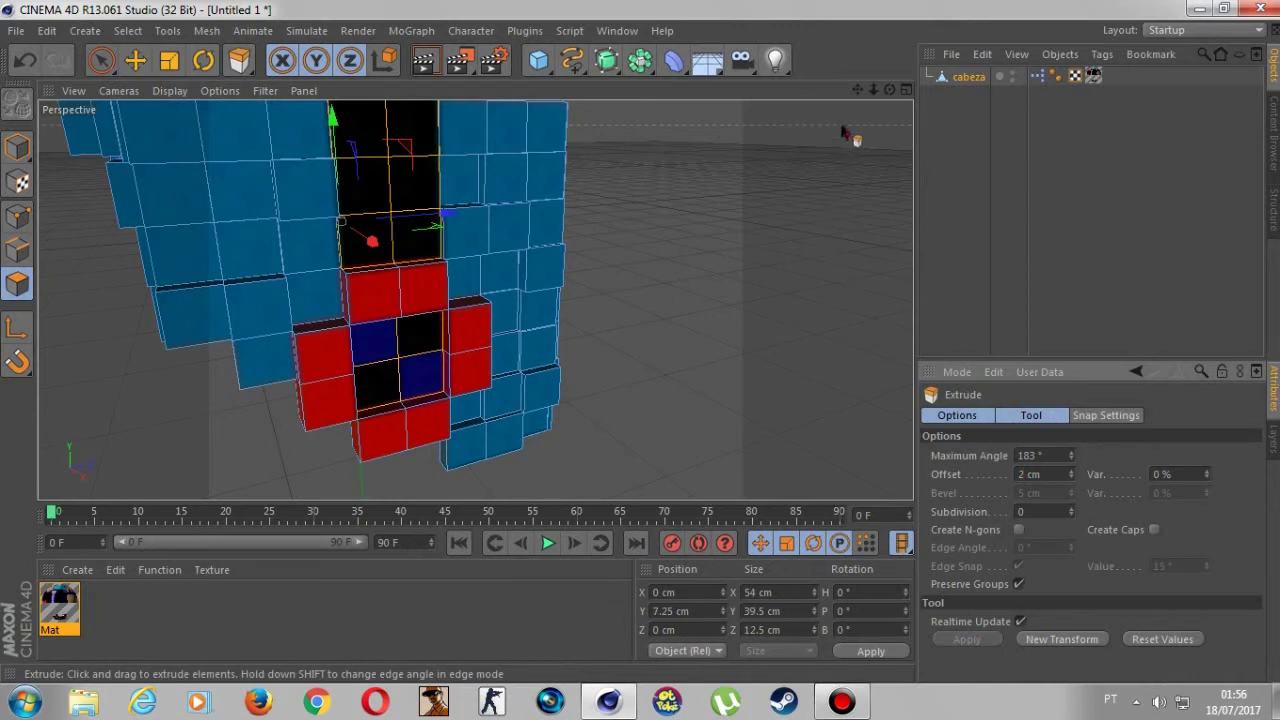
Return to Model mode with the Move tool and zoom out to see the whole head.
click(17, 147)
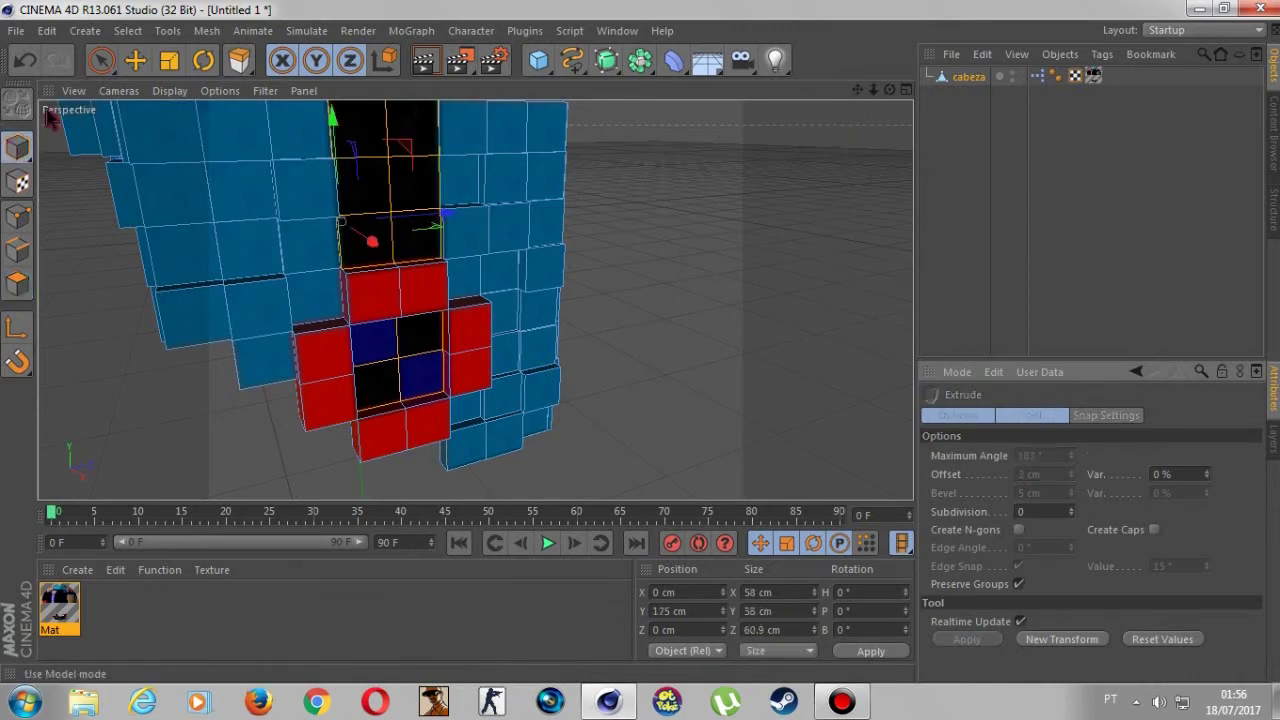
click(136, 60)
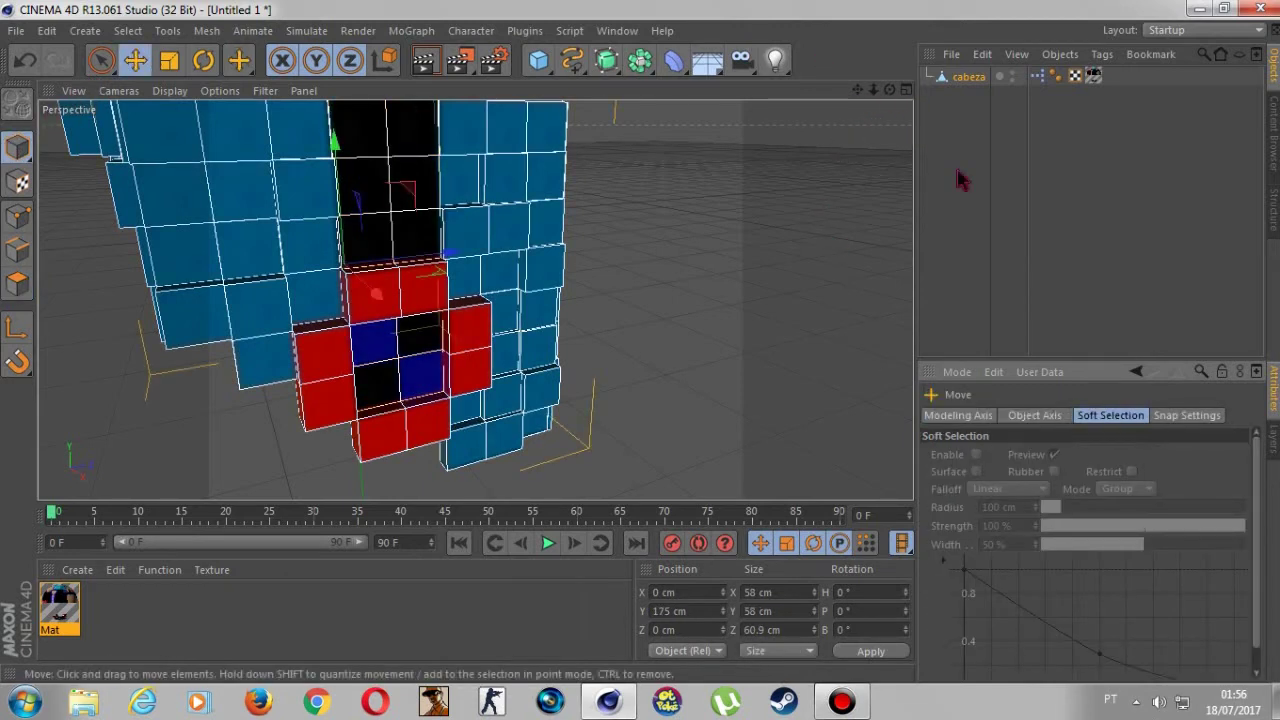
mouse_move(873, 90)
mouse_down()
mouse_move(880, 100)
mouse_move(870, 96)
mouse_up()
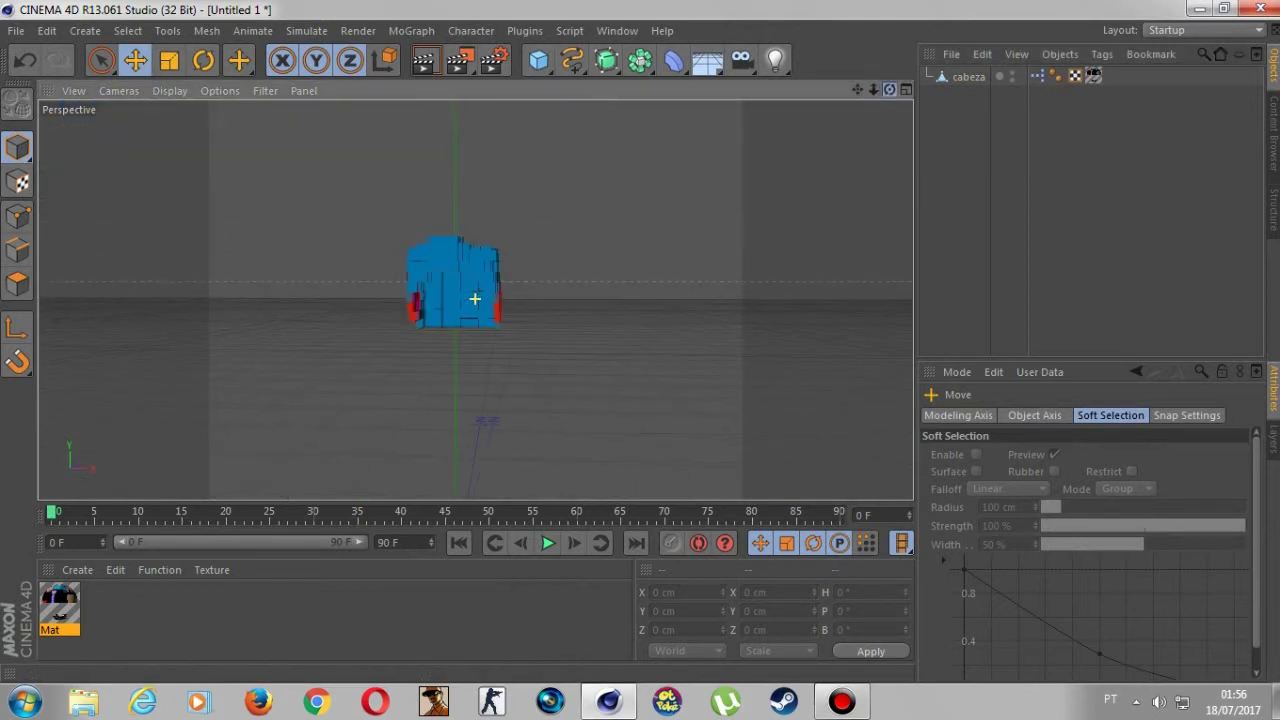
alt+drag(475, 298, 475, 298)
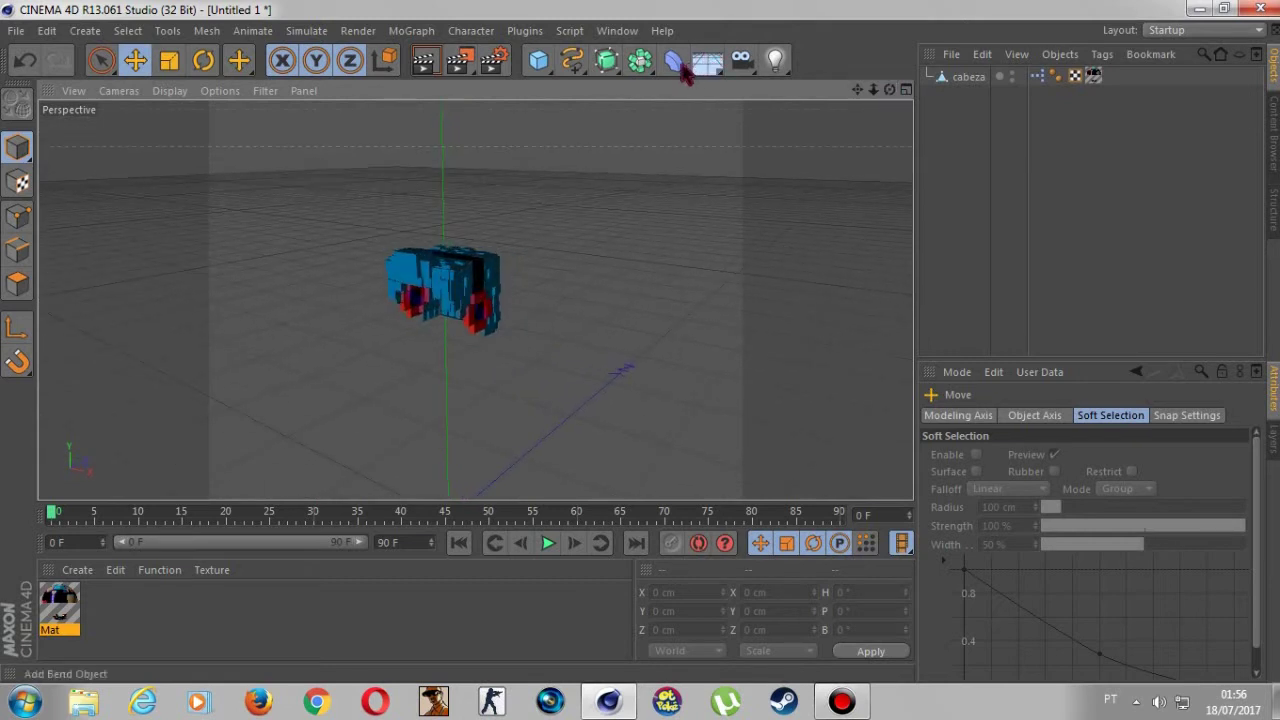
Add an FFD deformer and set its X, Y and Z grid sizes to 65 cm.
click(673, 60)
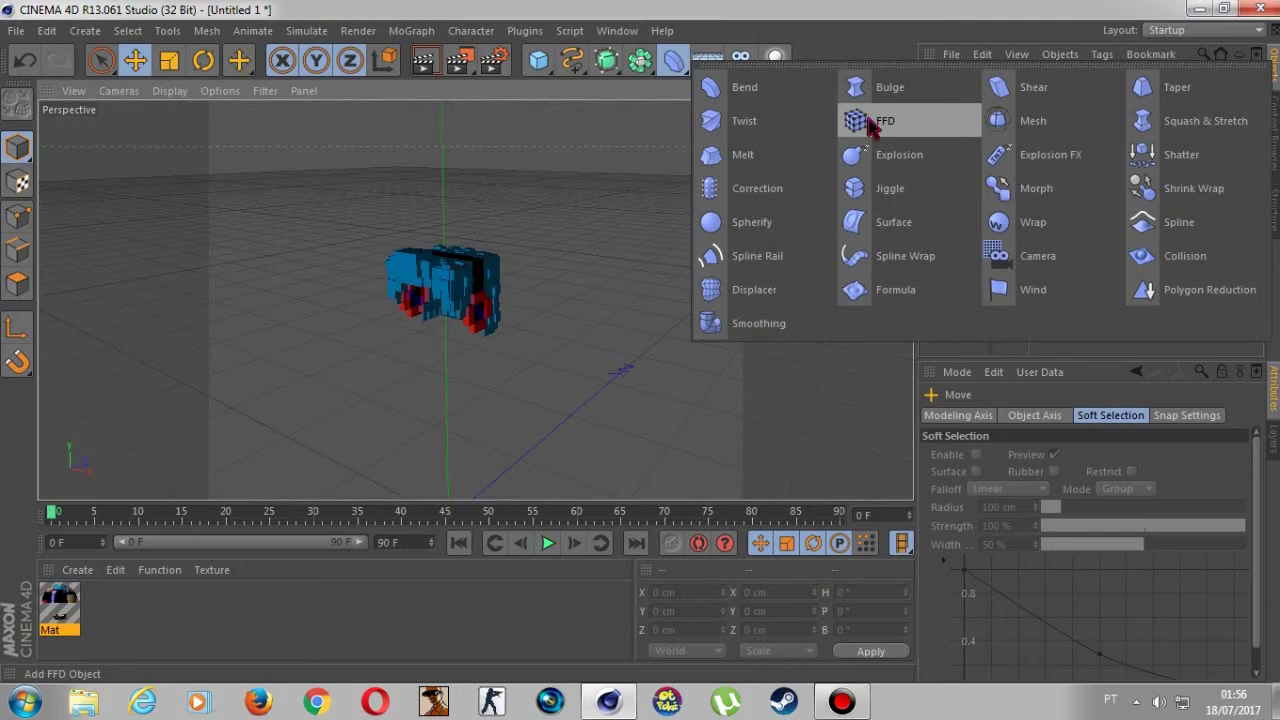
click(870, 125)
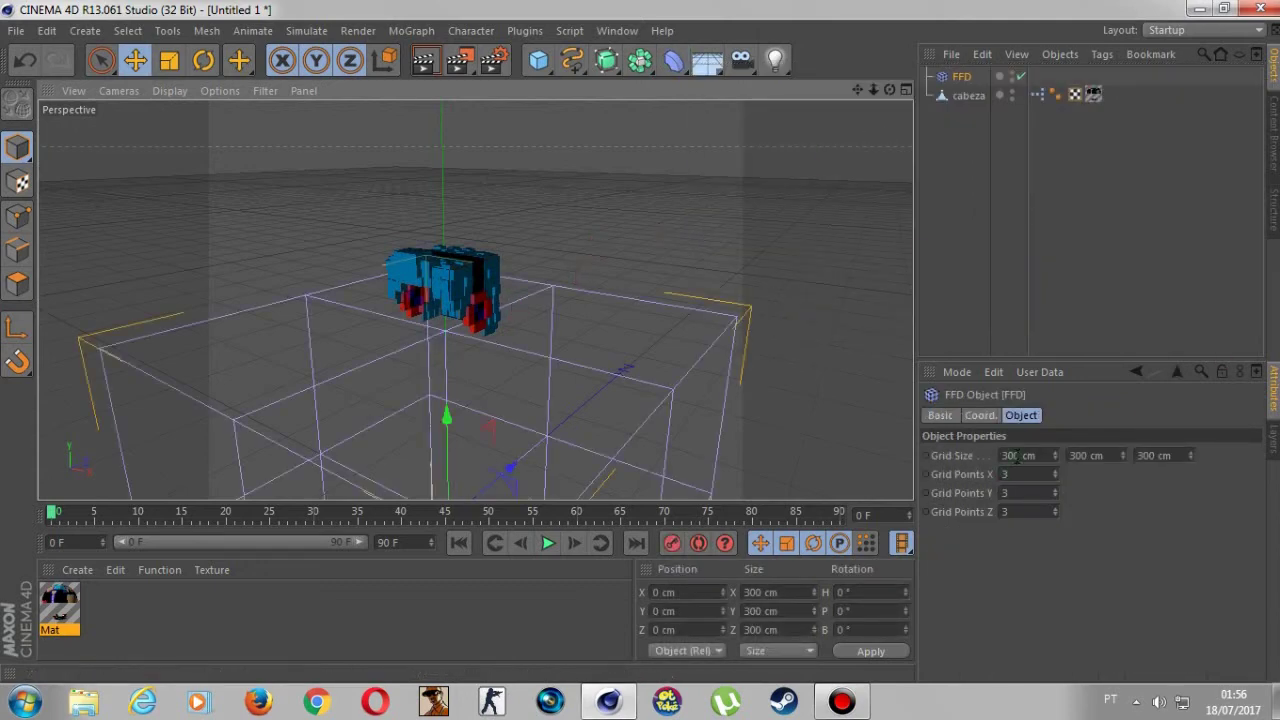
drag(1020, 455, 988, 462)
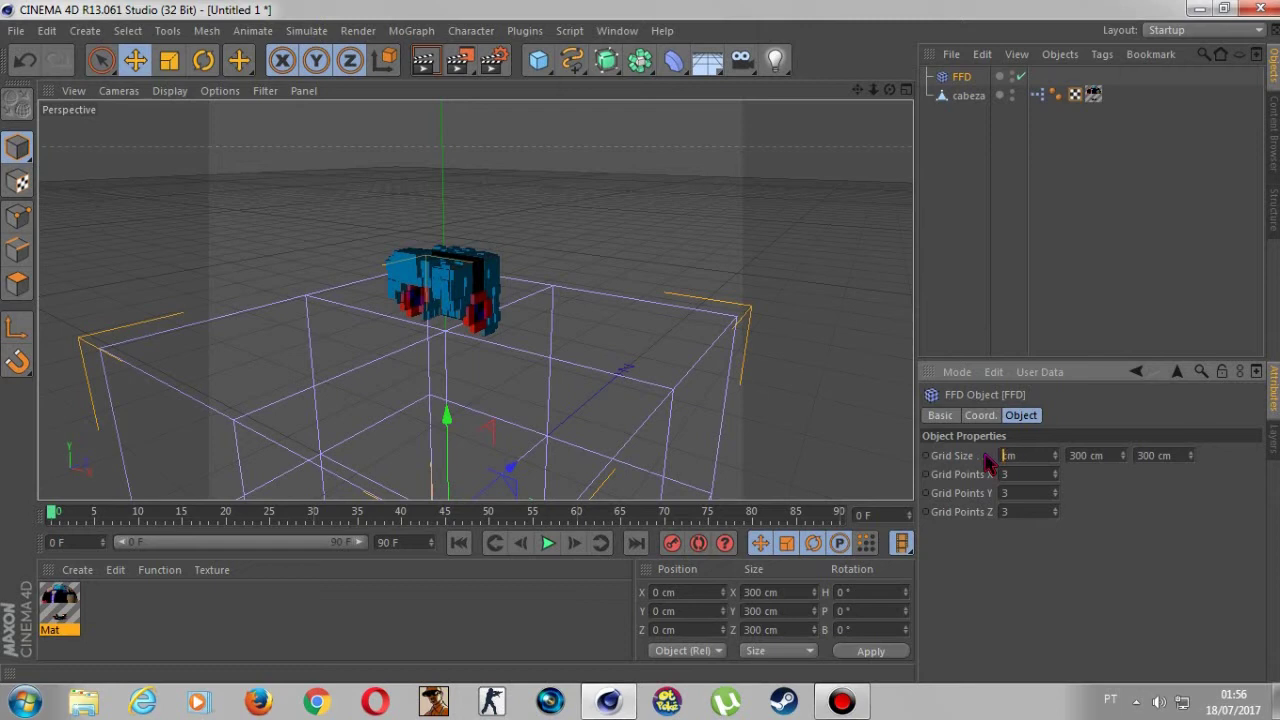
text(65)
key(Tab)
text(6)
key(Tab)
text(6)
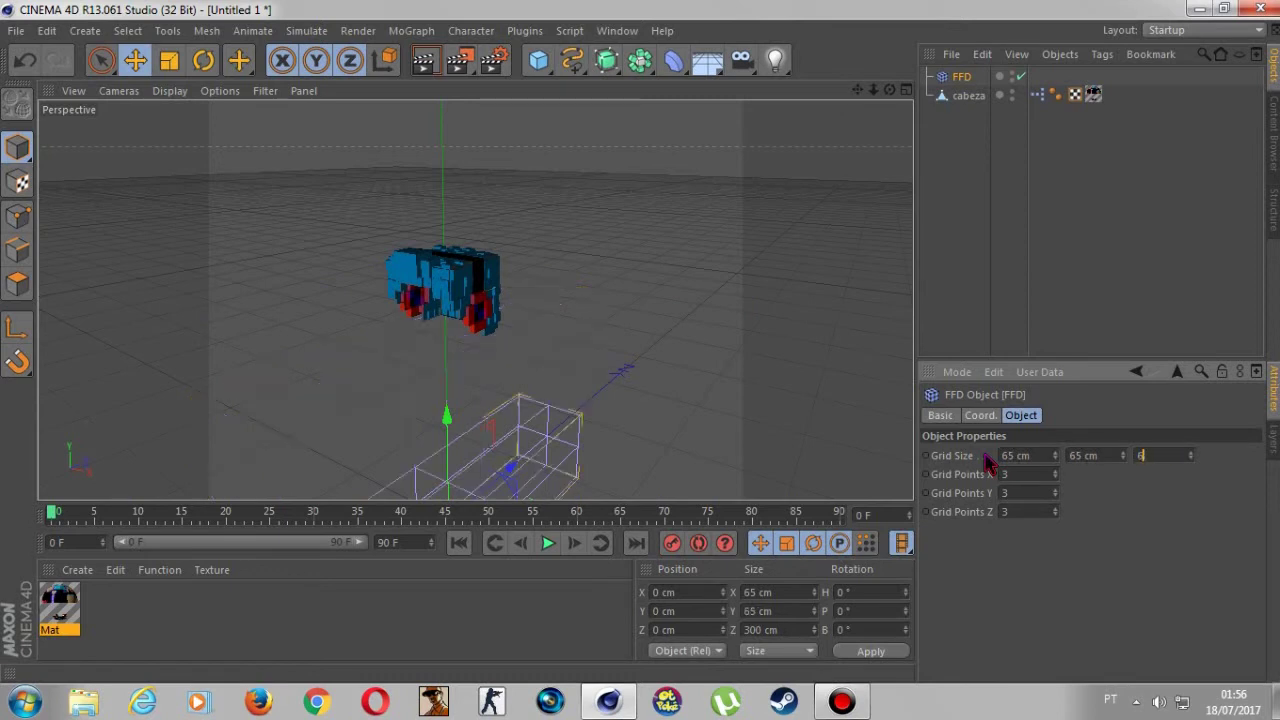
key(Return)
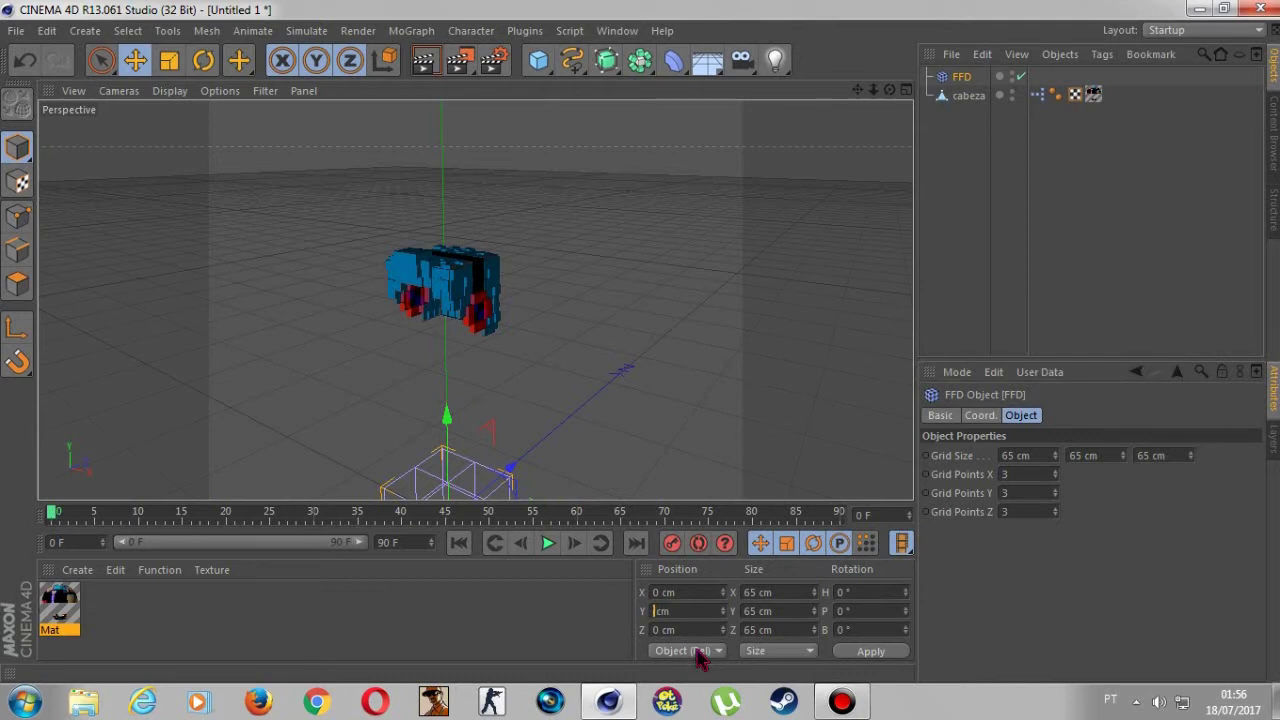
text(175)
Raise the FFD cage to 175 cm on Y so it surrounds the head.
key(Return)
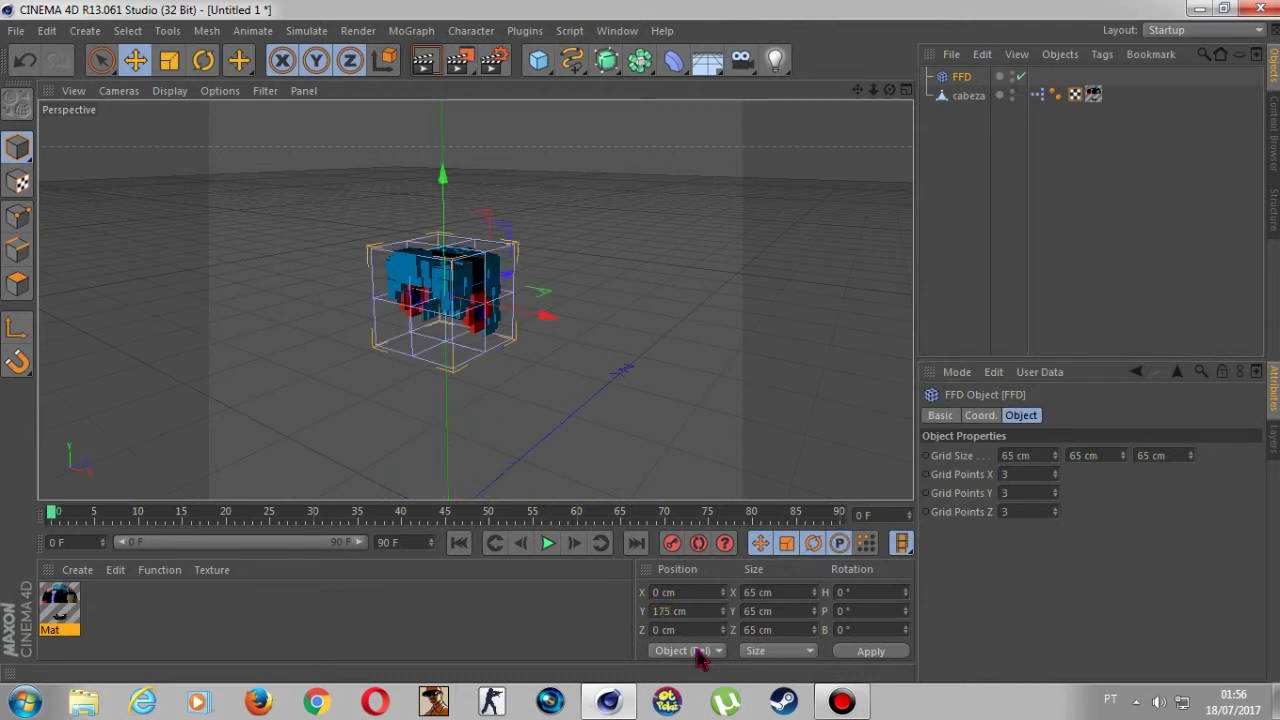
scroll(449, 220, up, 2)
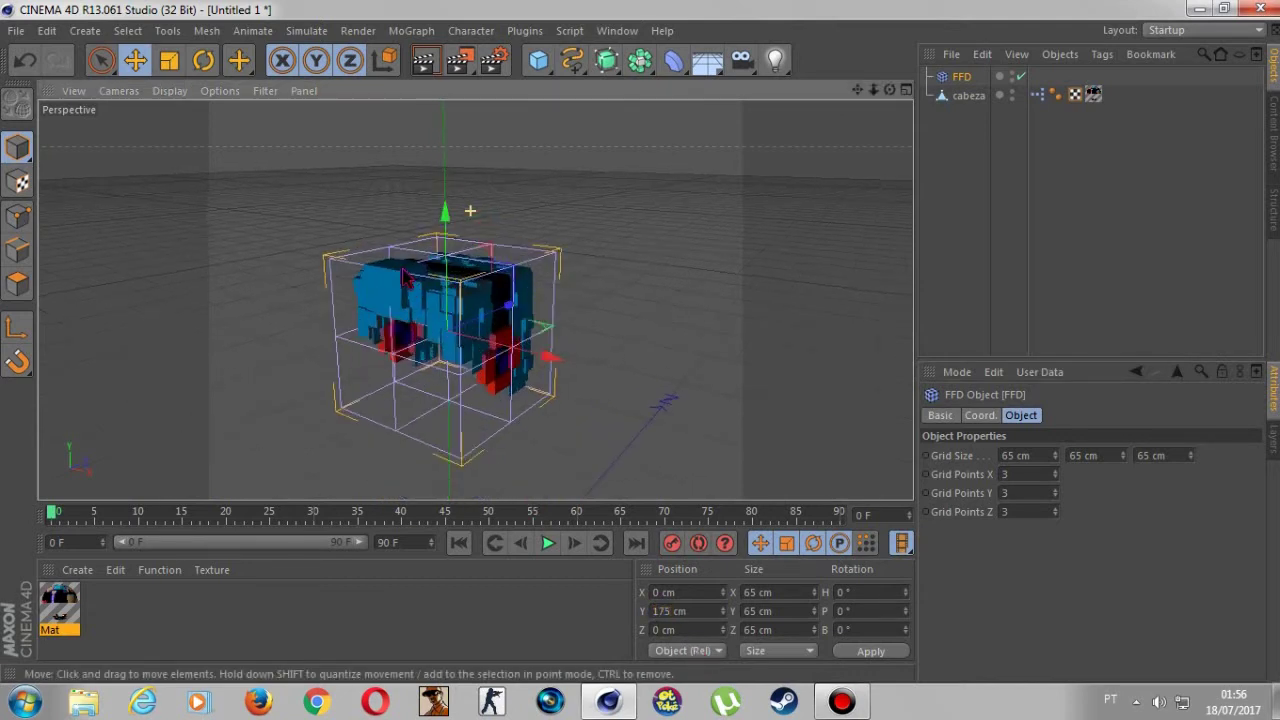
scroll(390, 300, up, 4)
drag(889, 90, 790, 115)
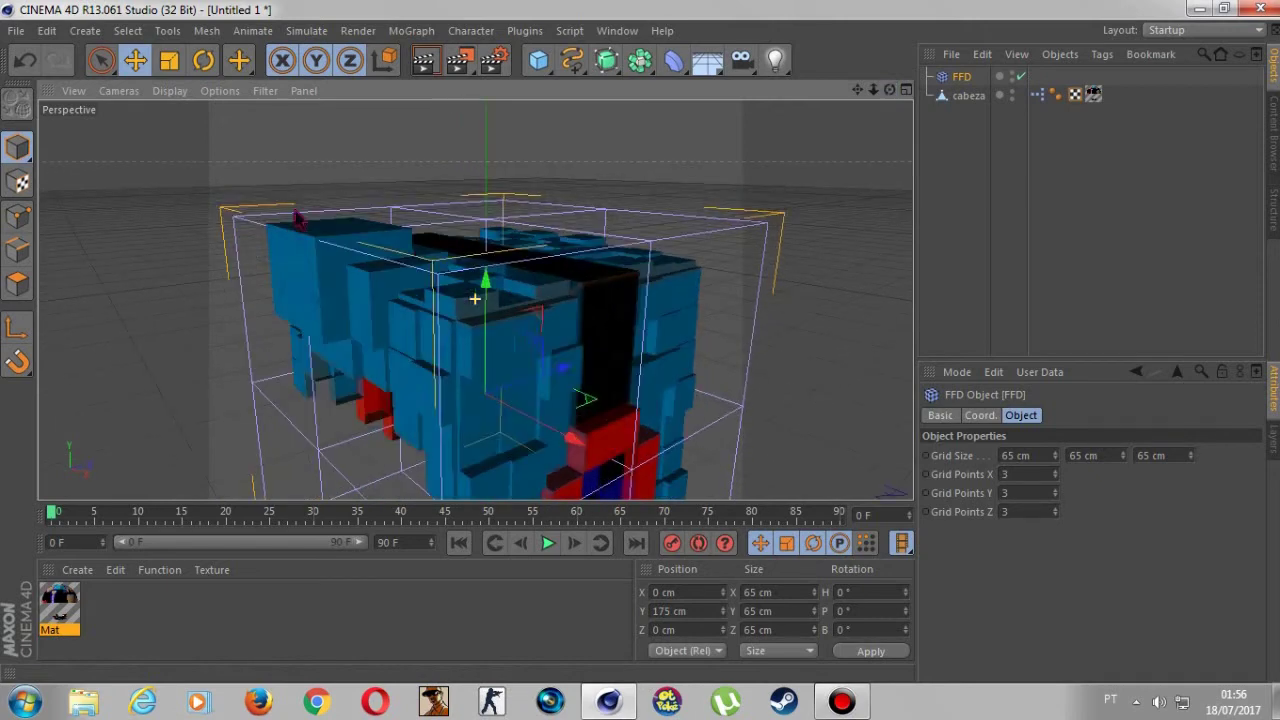
click(296, 248)
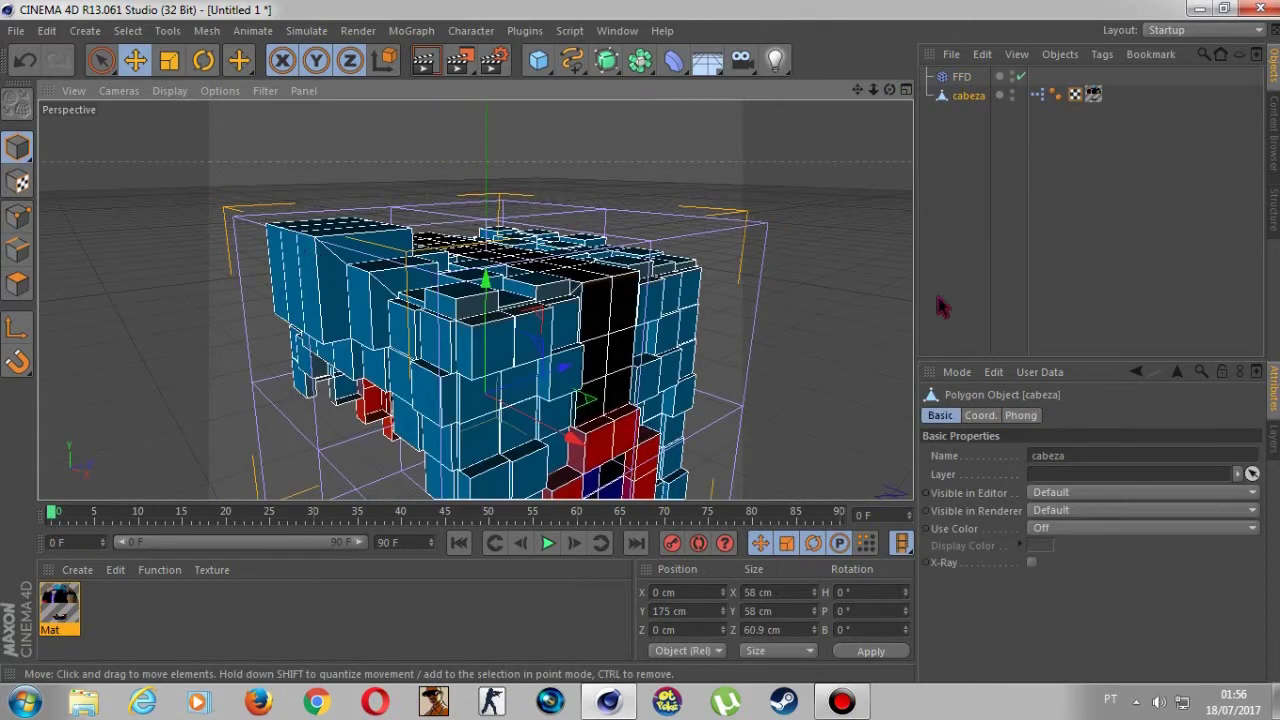
key(Up)
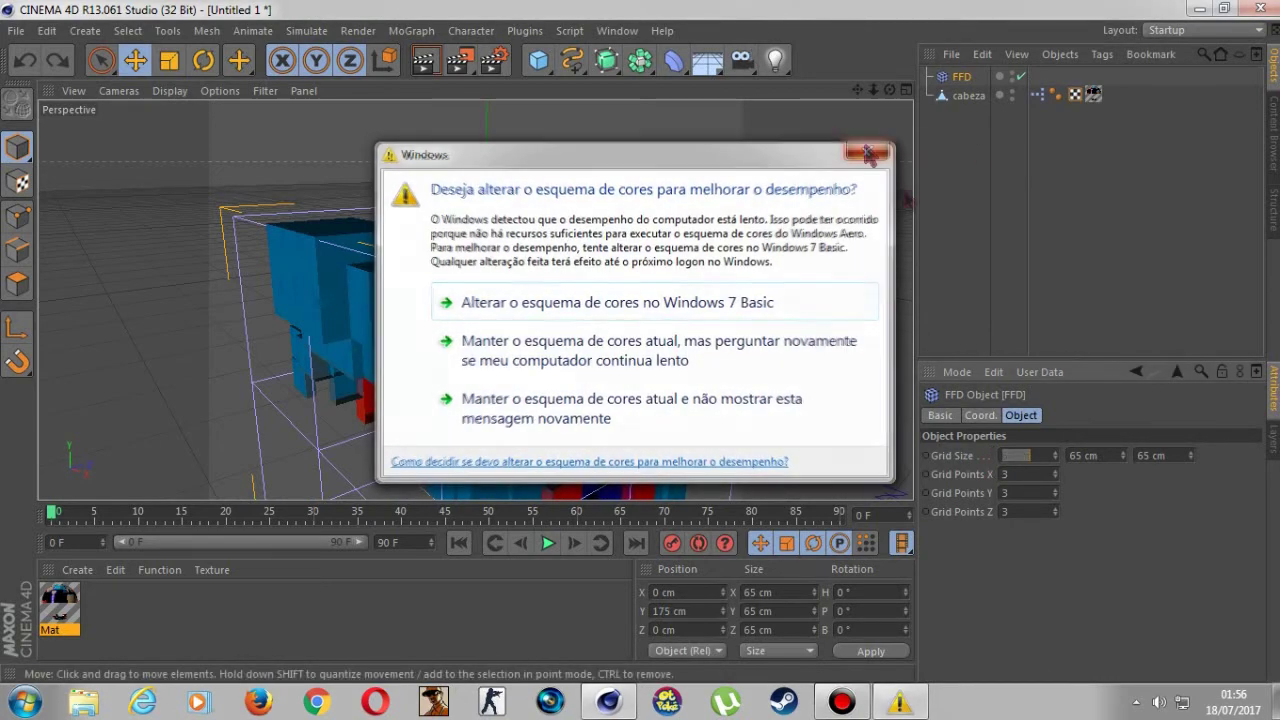
Dismiss the Windows colour-scheme prompt and change the FFD grid Z size to 70 cm.
click(868, 150)
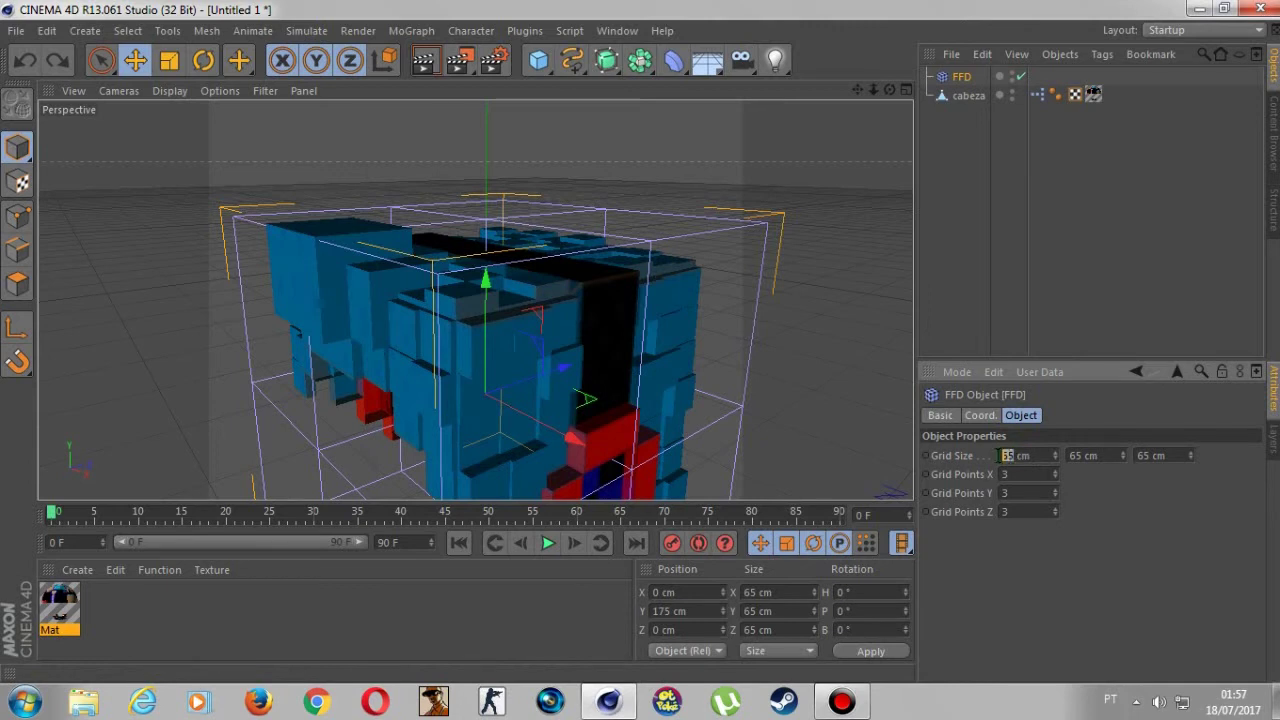
text(70)
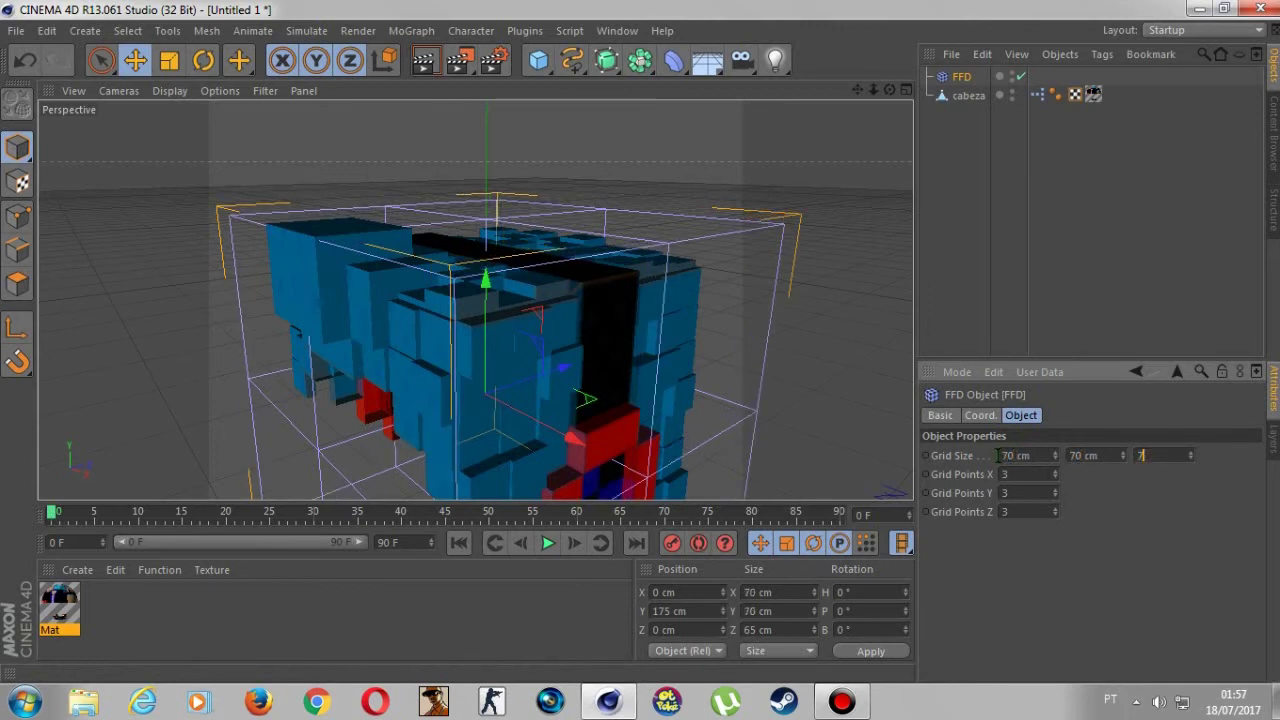
text(0)
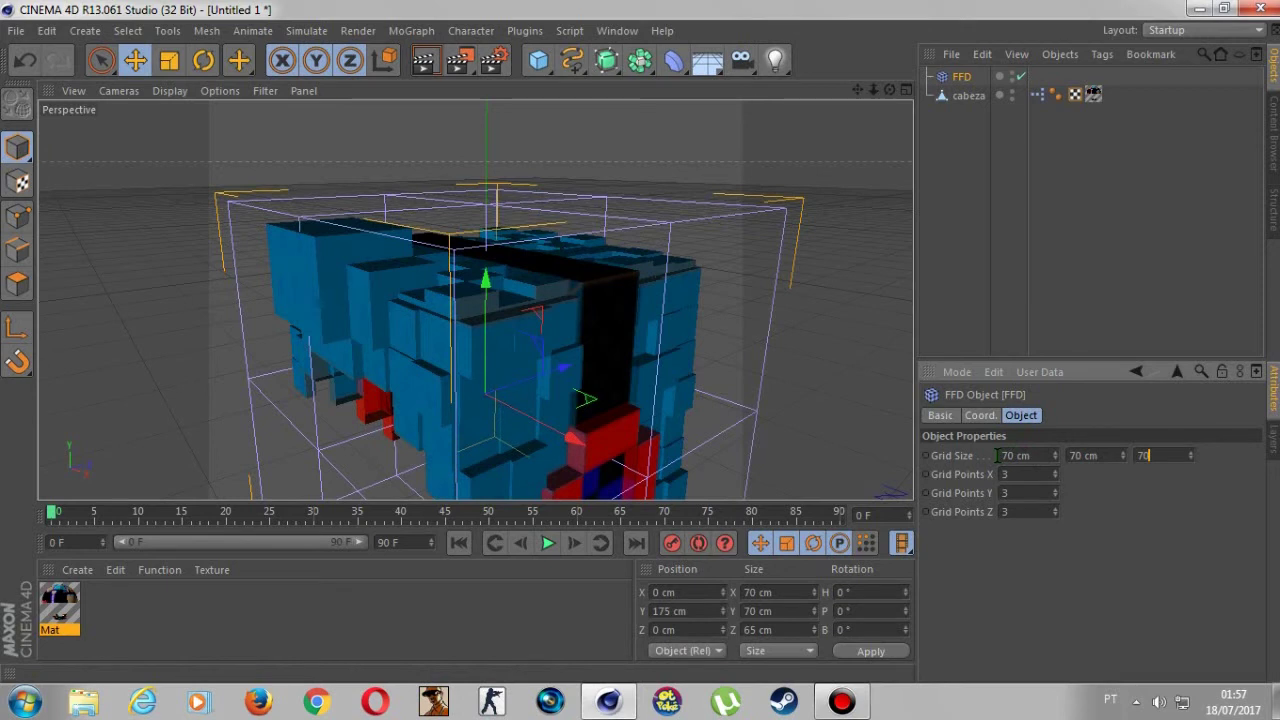
key(Return)
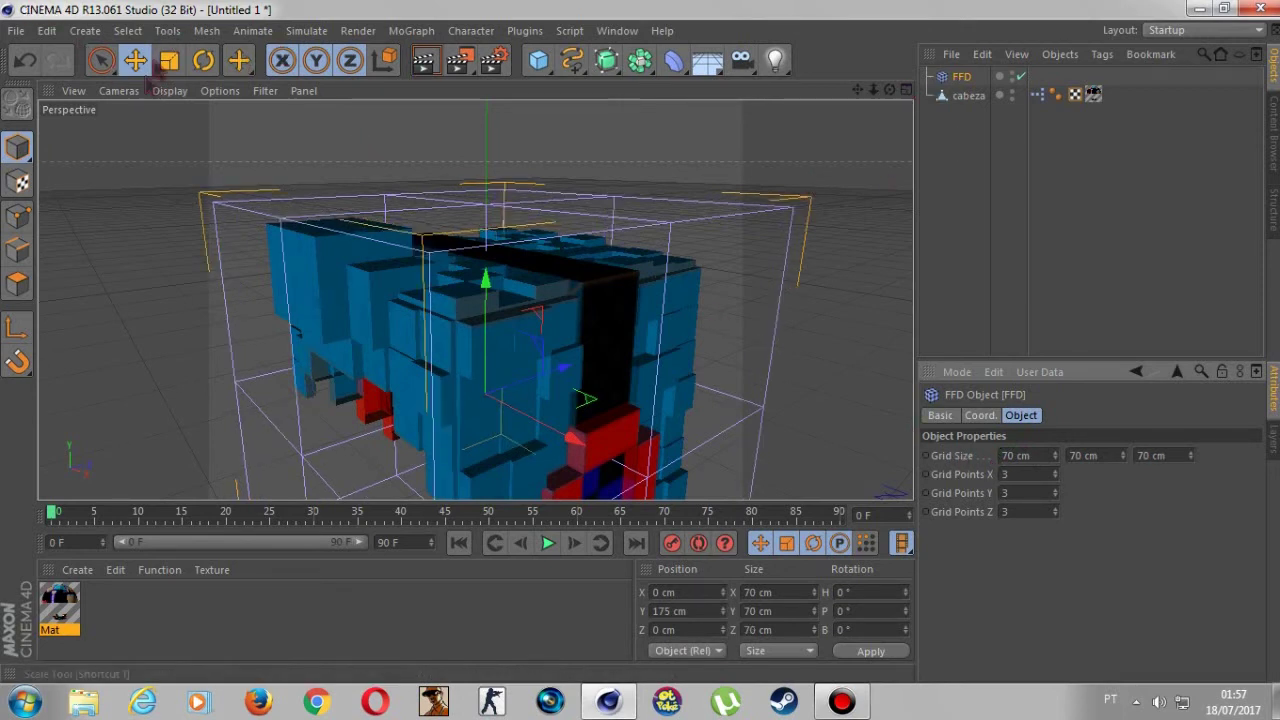
click(945, 125)
click(958, 79)
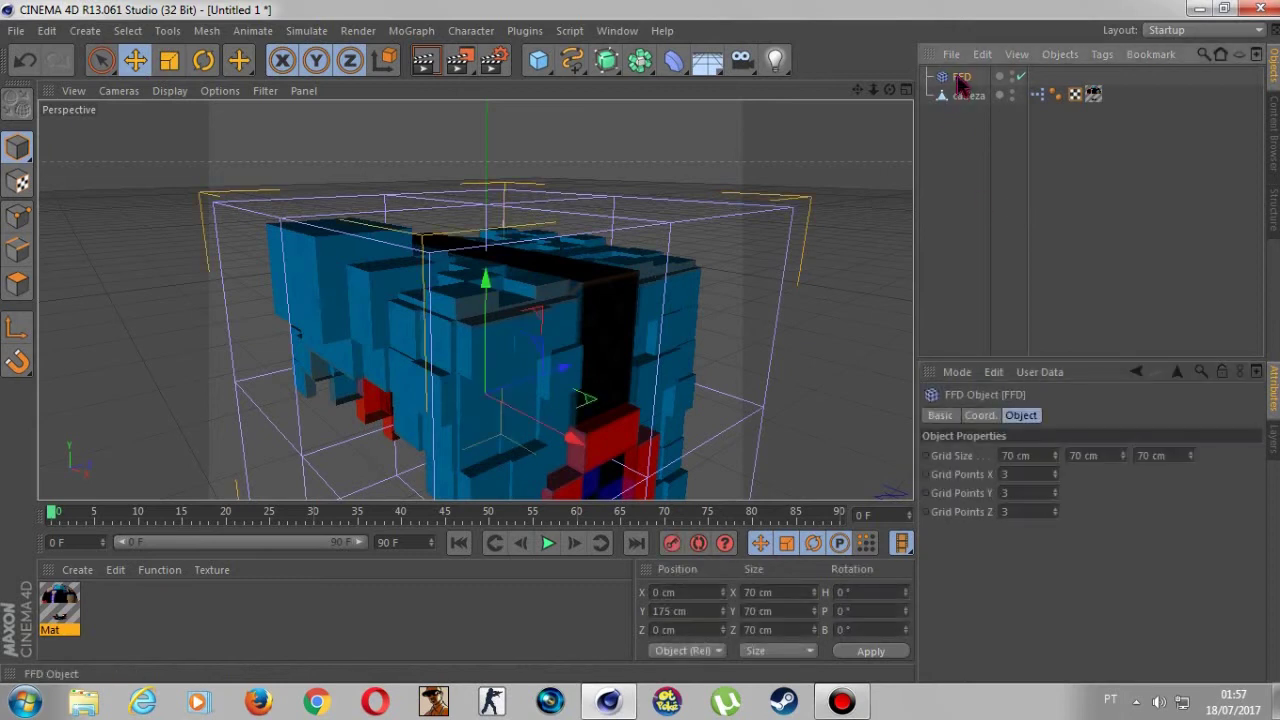
Nest the FFD under cabeza and pull one top corner point of its cage up and outward.
drag(963, 103, 962, 99)
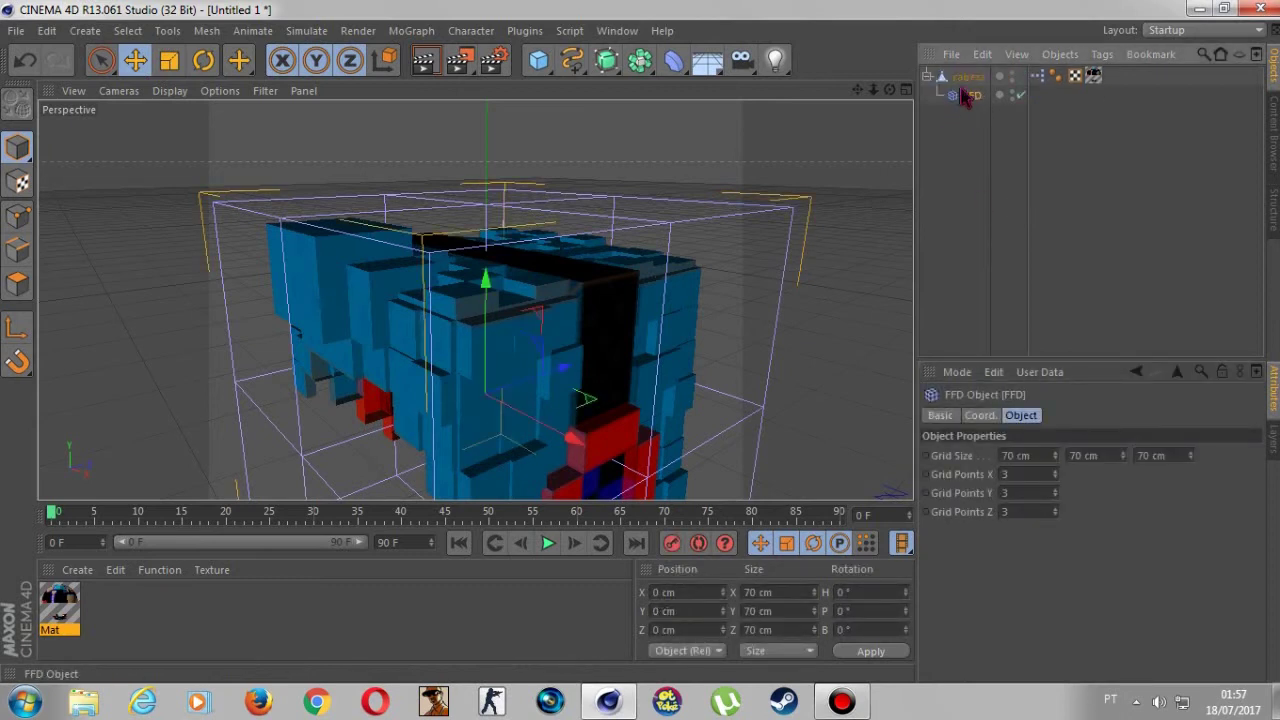
click(17, 222)
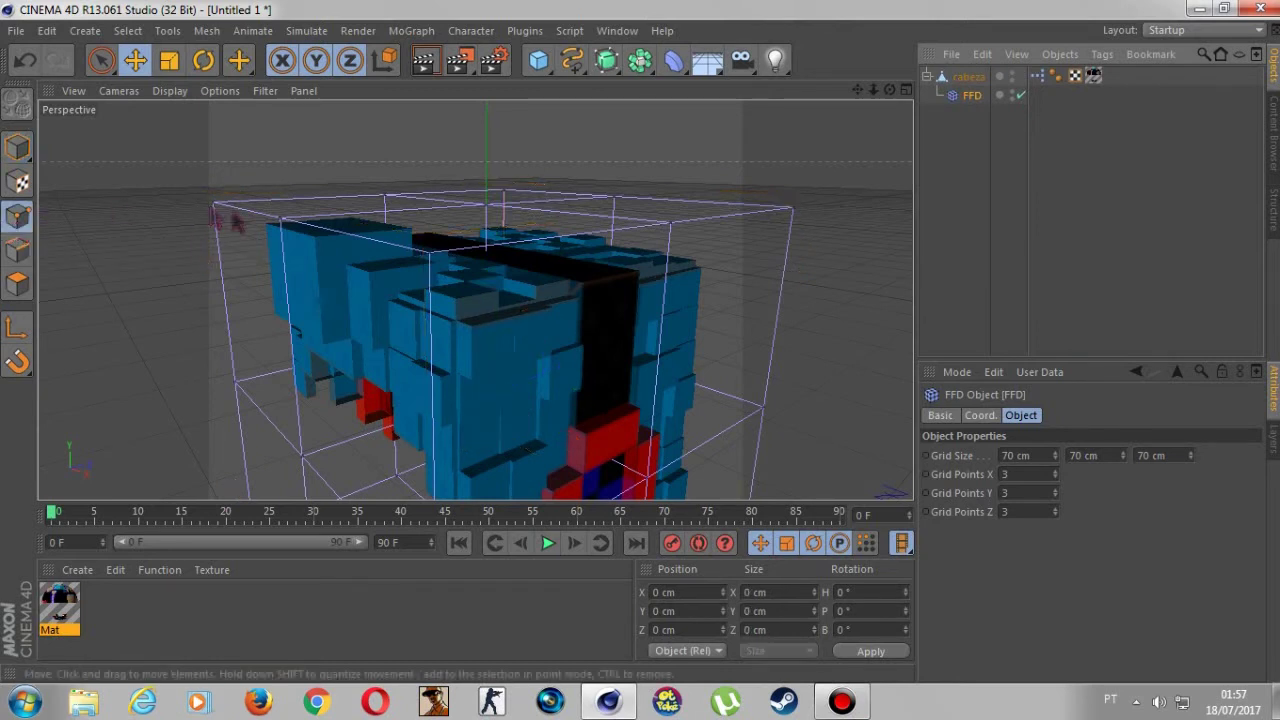
click(281, 219)
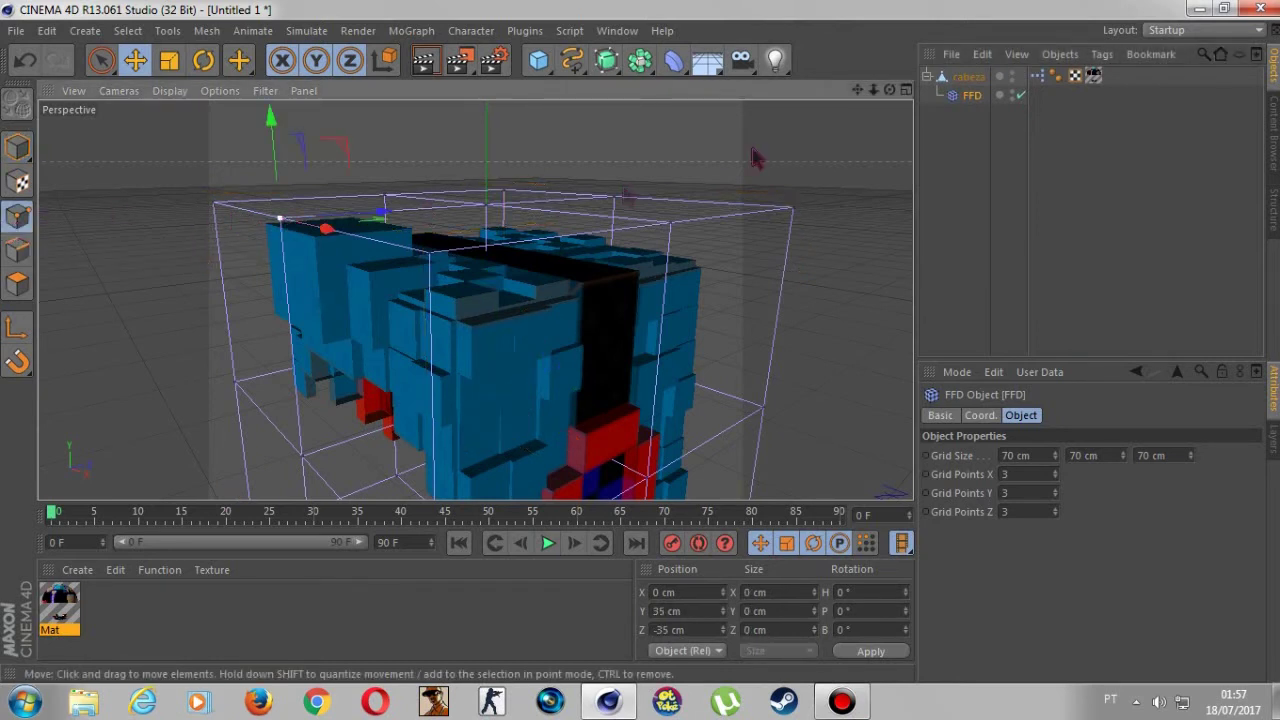
mouse_move(268, 141)
mouse_down()
mouse_move(368, 195)
mouse_move(347, 231)
mouse_up()
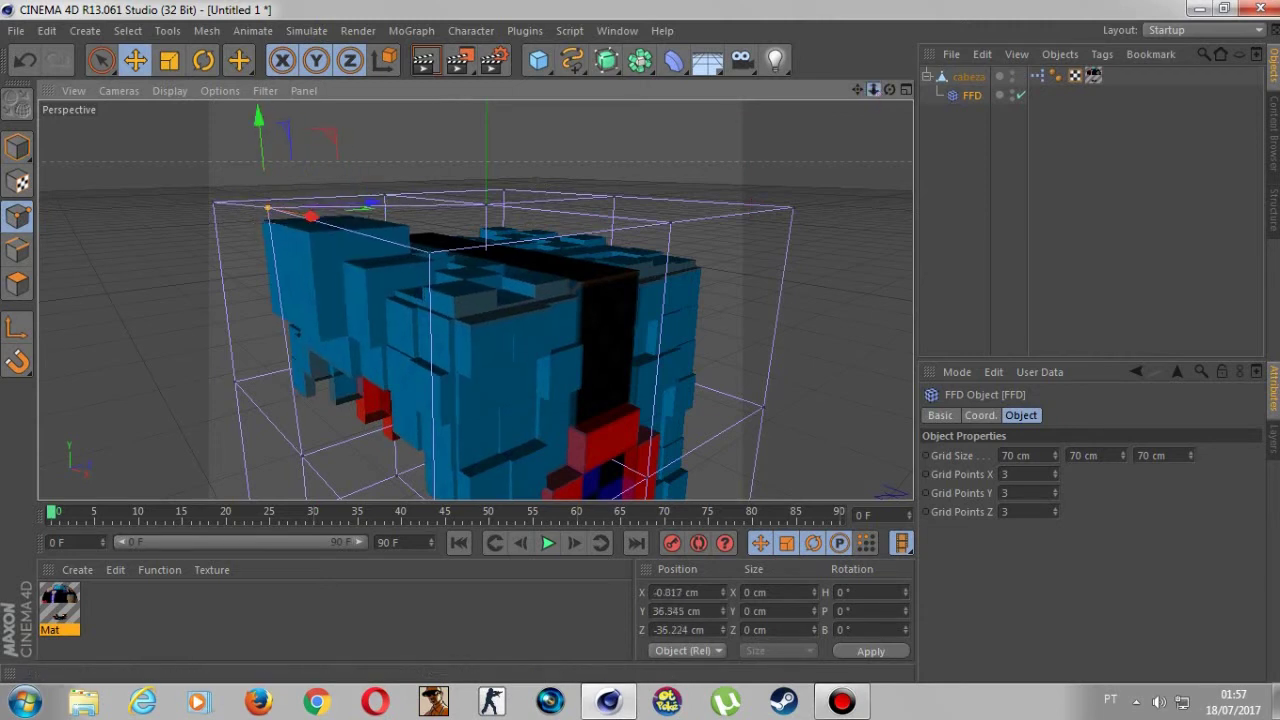
drag(889, 90, 697, 255)
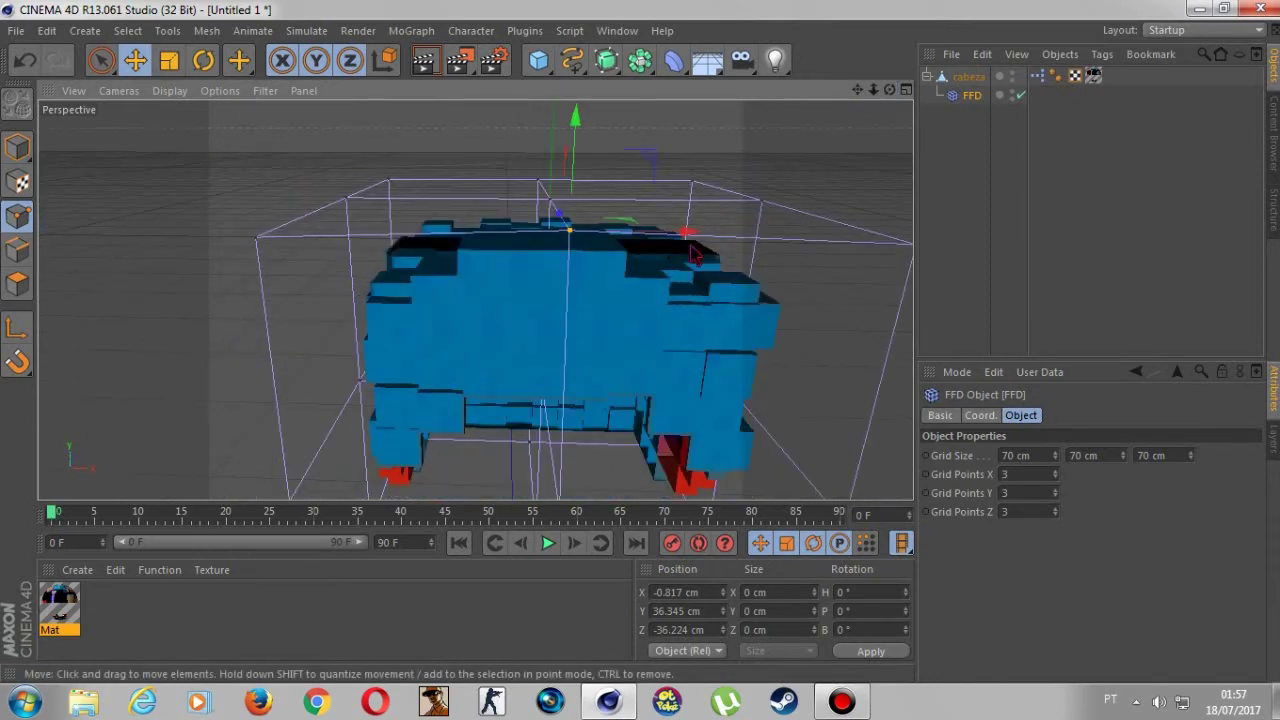
drag(680, 238, 630, 250)
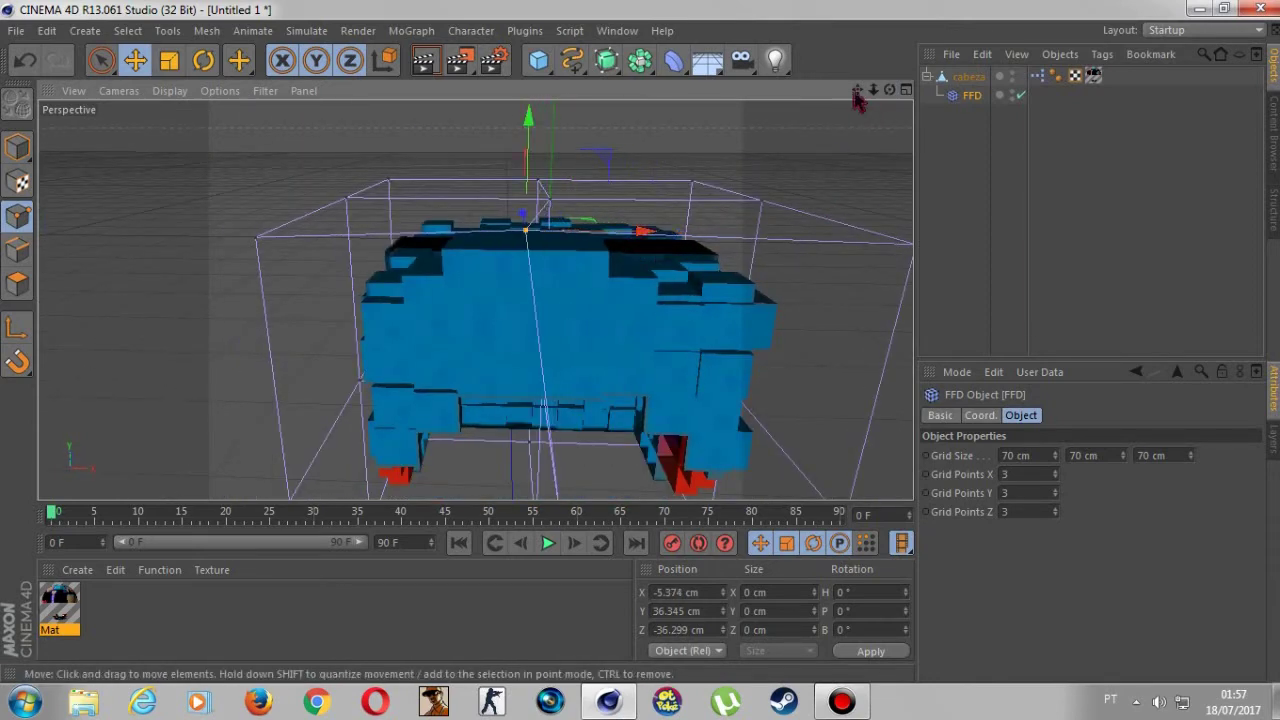
drag(855, 90, 849, 89)
drag(520, 184, 533, 182)
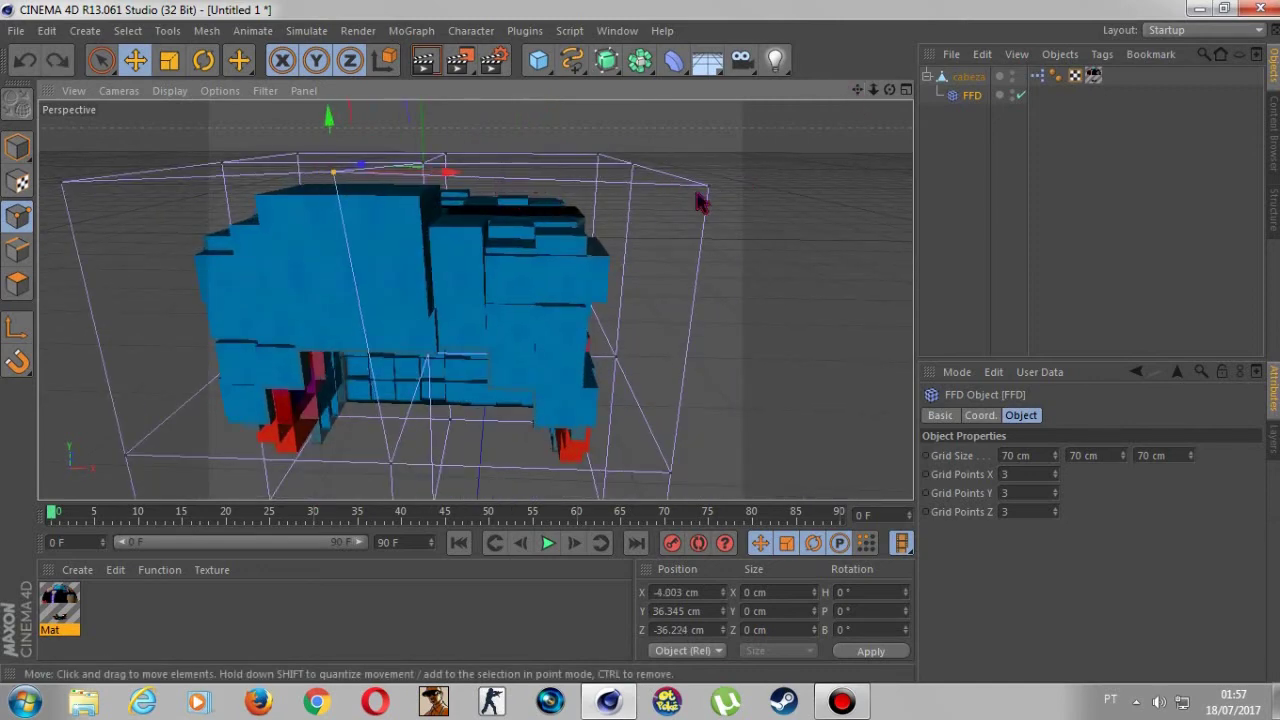
Push the opposite corner outward and raise other cage points to bulge the head, checking from the side.
click(755, 196)
drag(760, 200, 745, 197)
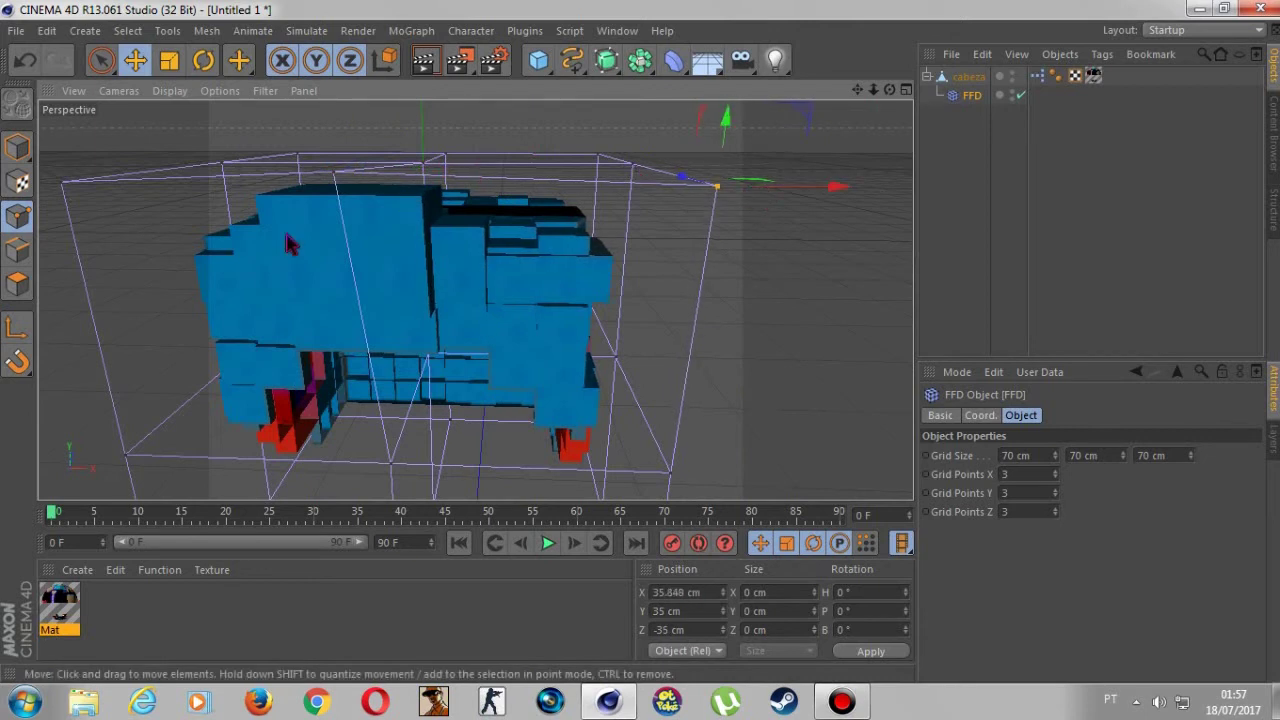
click(336, 160)
drag(331, 150, 350, 147)
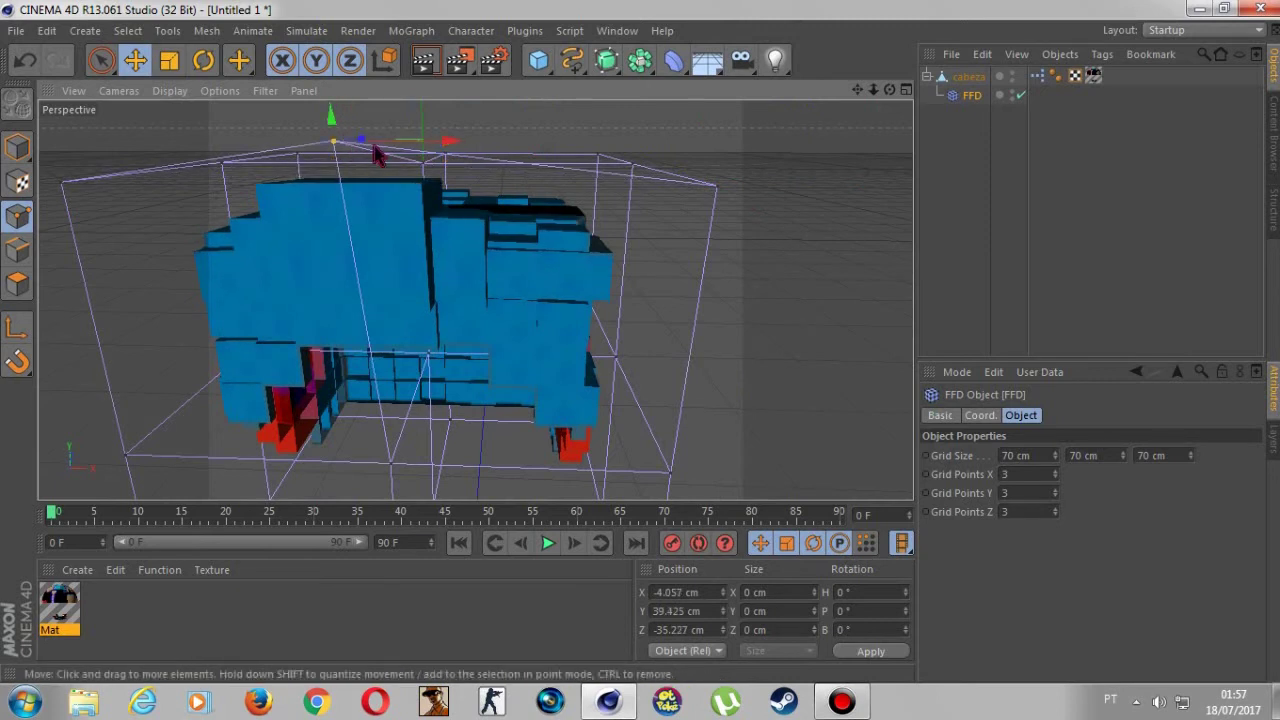
drag(365, 141, 355, 150)
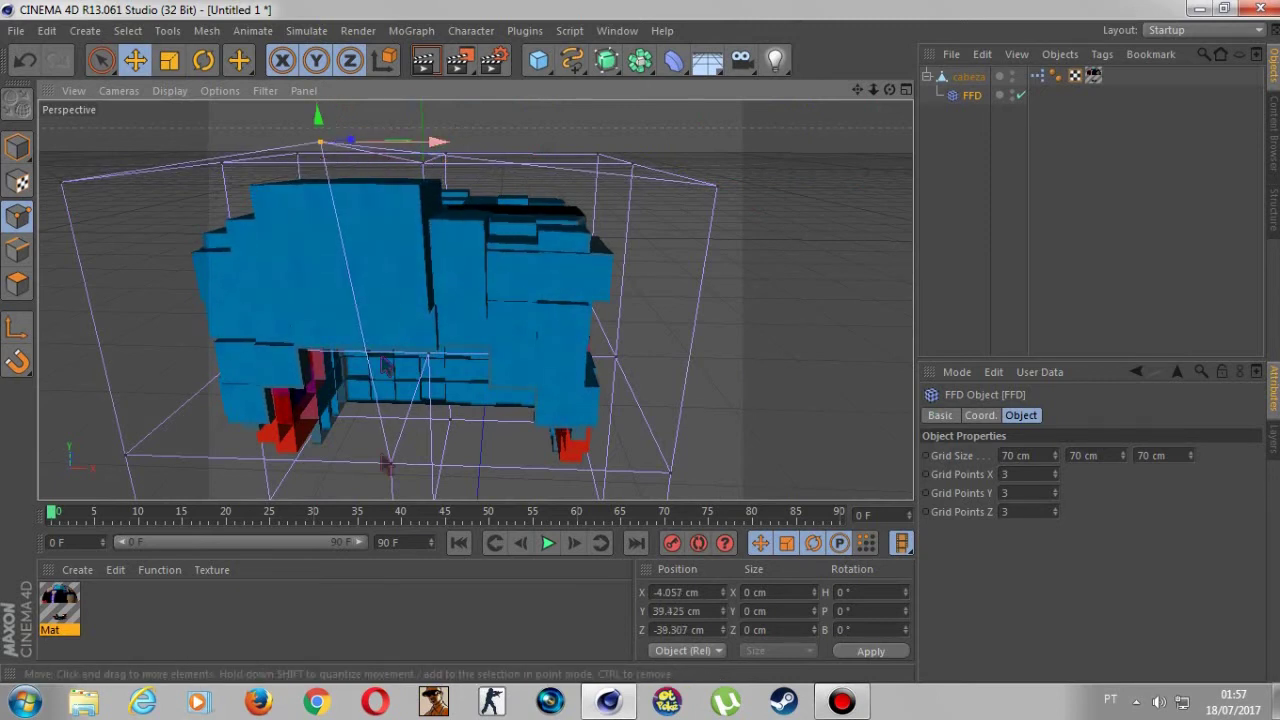
click(391, 466)
drag(386, 405, 388, 440)
mouse_move(889, 89)
mouse_down()
mouse_move(830, 100)
mouse_move(889, 89)
mouse_up()
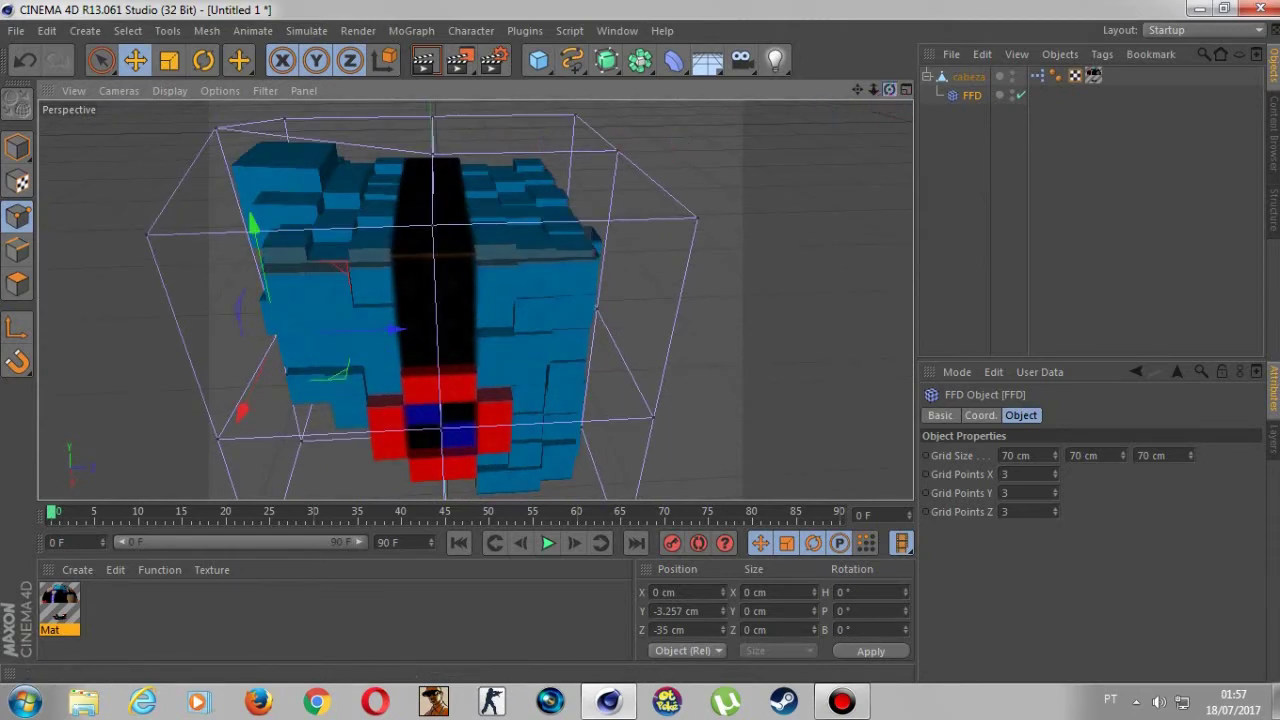
drag(889, 89, 997, 105)
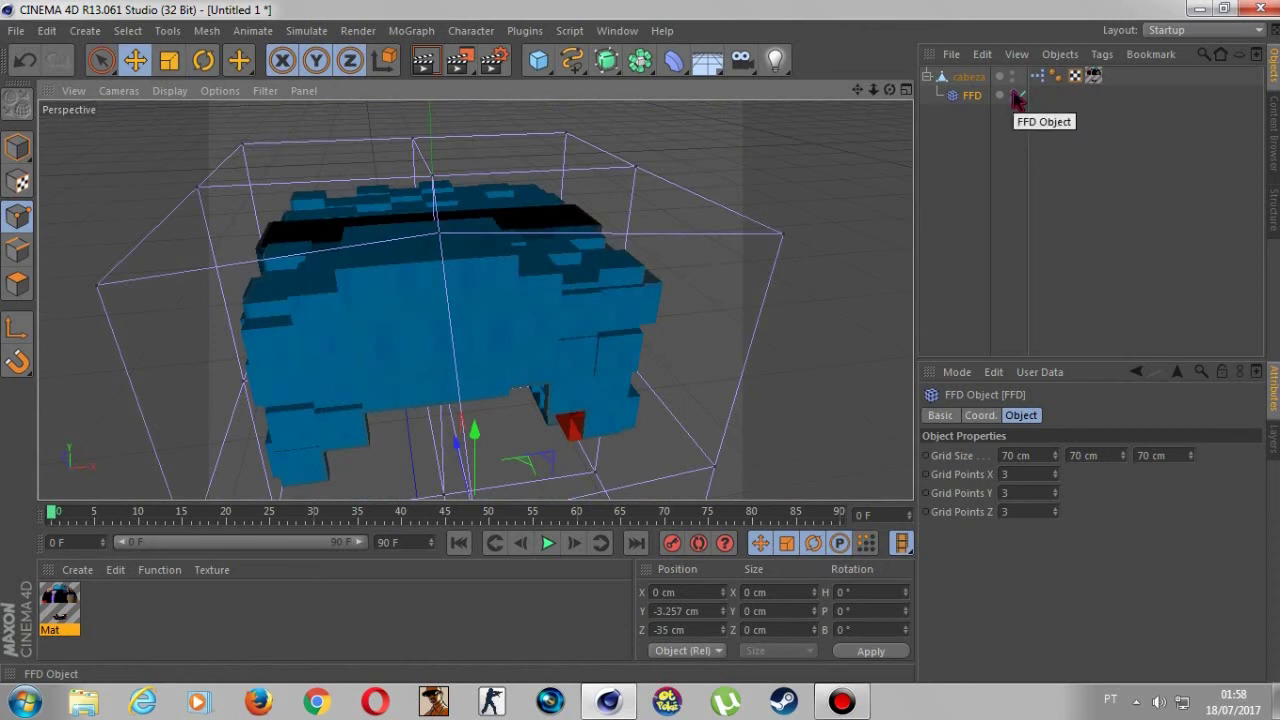
Deselect the FFD, fold it under cabeza, and switch back to Model mode.
click(1040, 188)
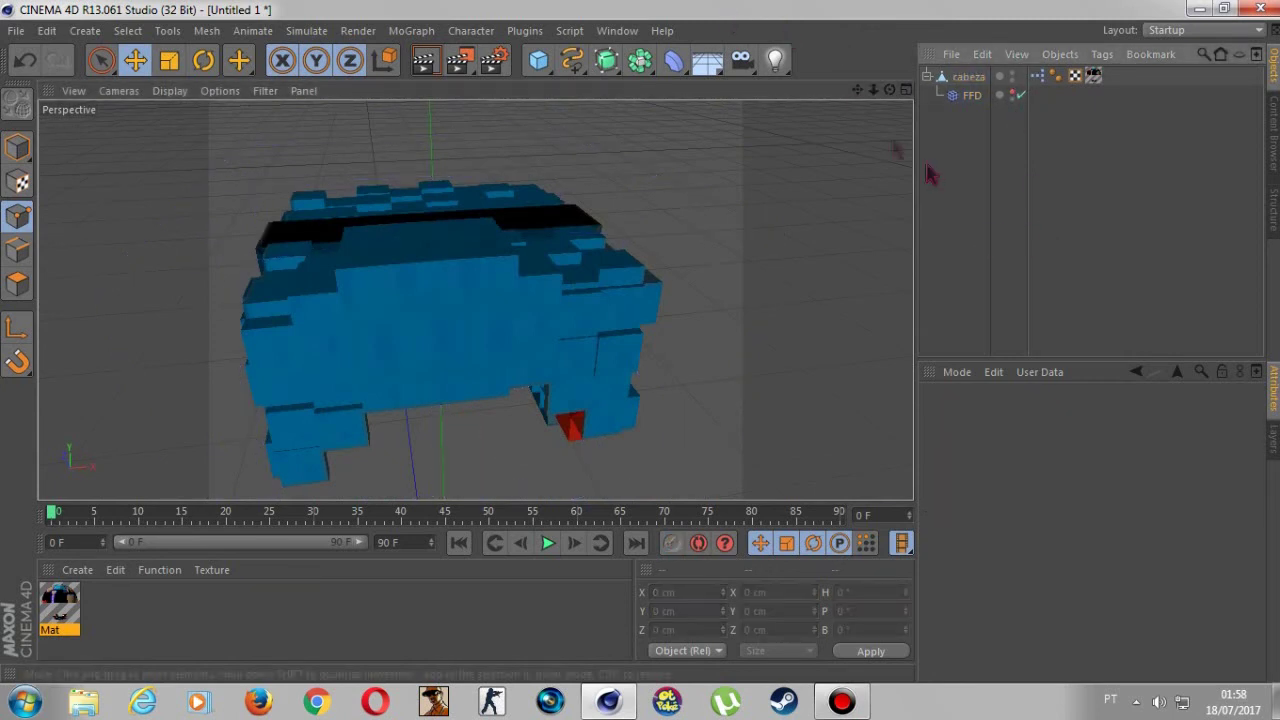
drag(873, 90, 871, 100)
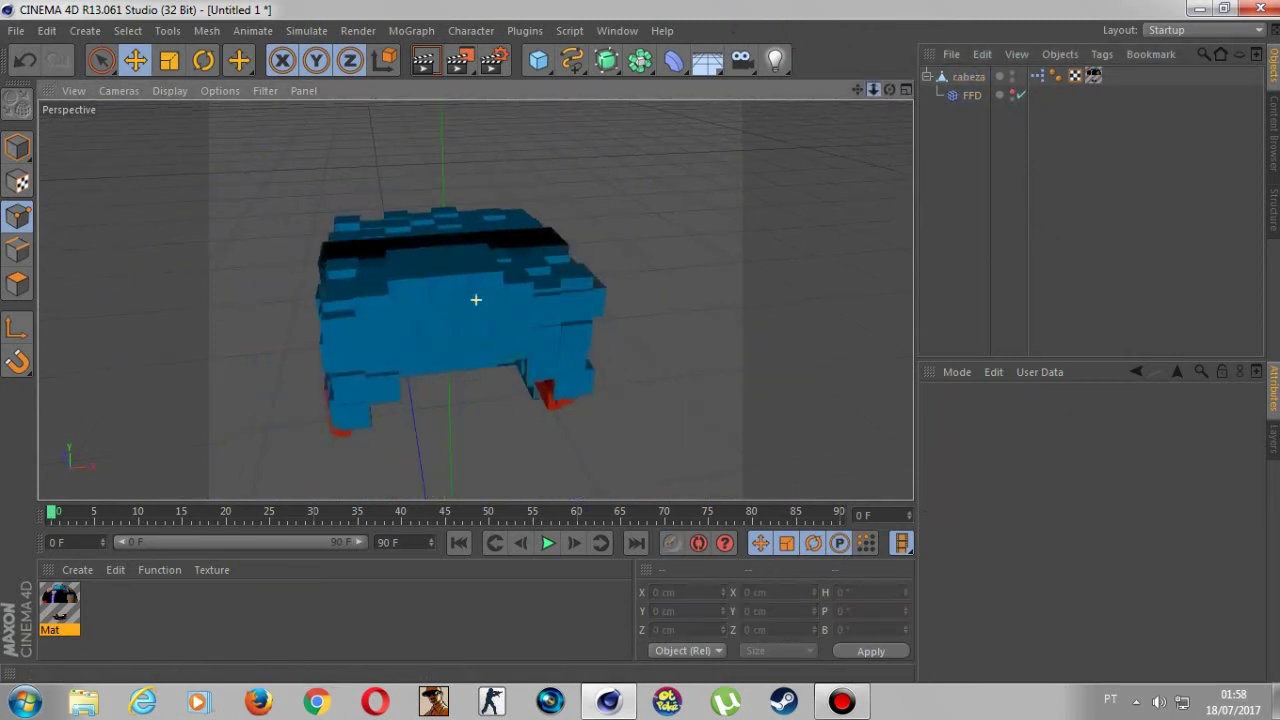
click(927, 77)
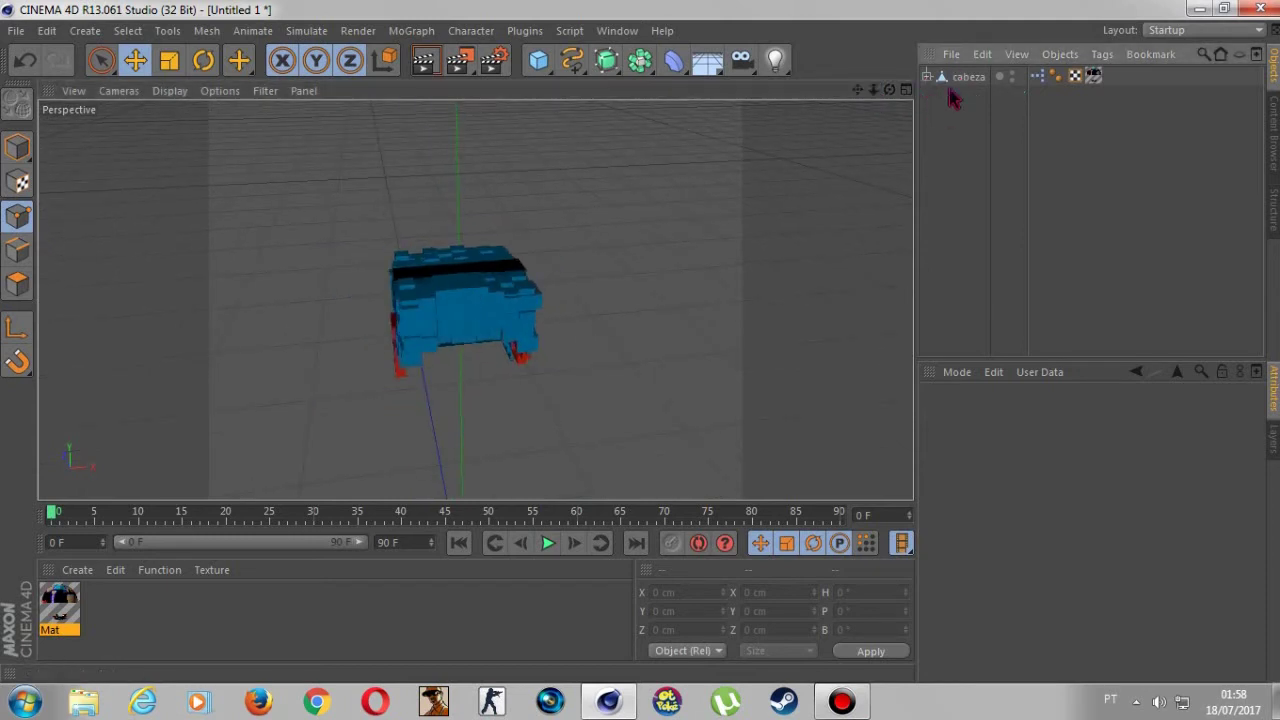
click(963, 77)
drag(889, 90, 268, 105)
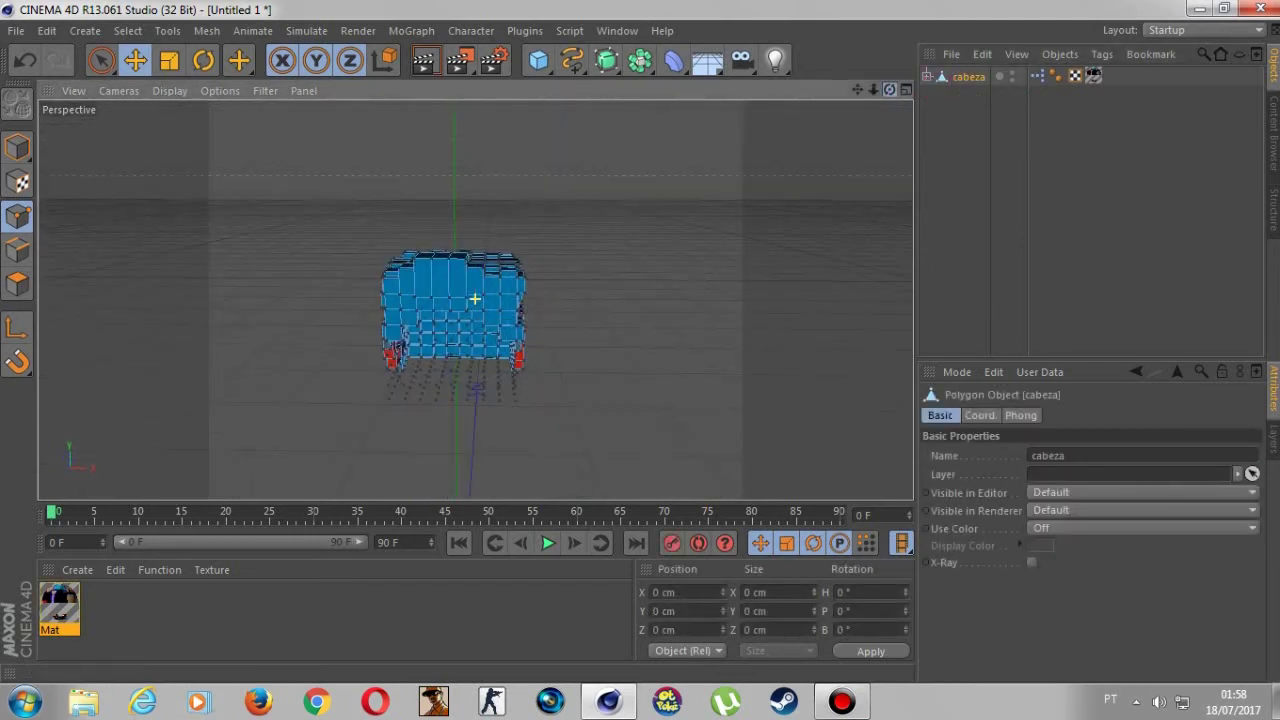
click(18, 150)
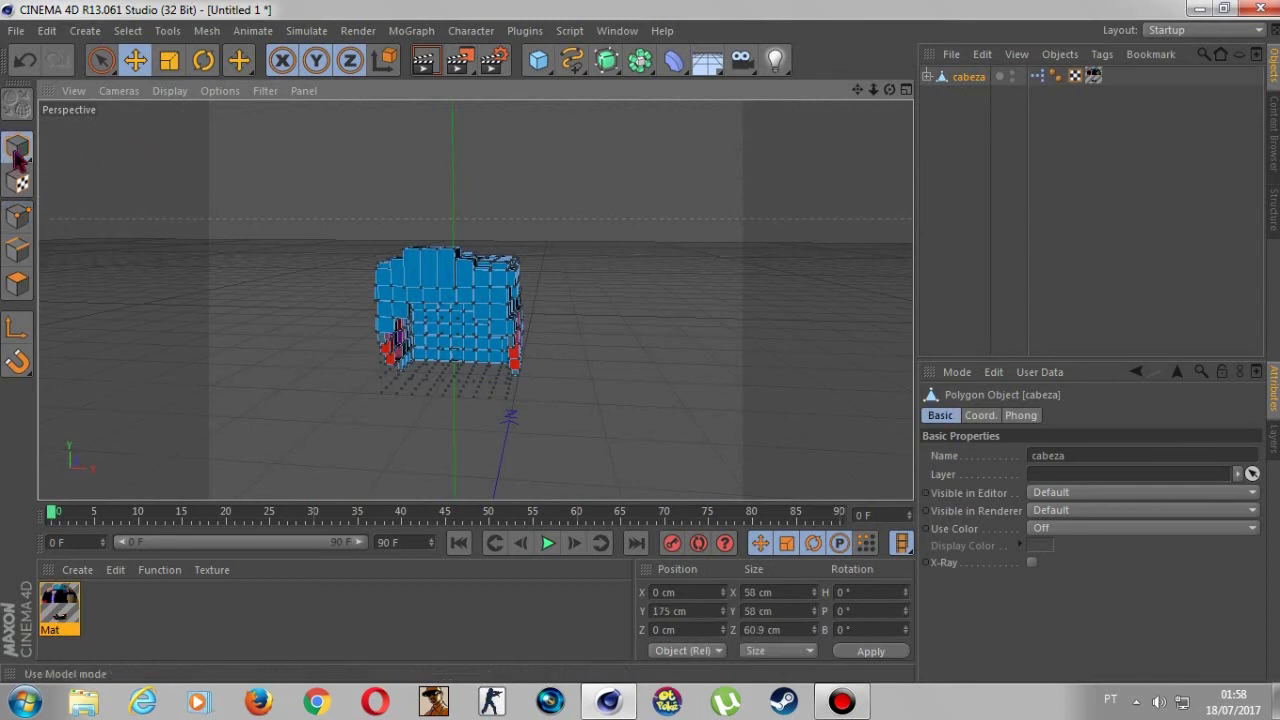
Deselect cabeza, orbit to the head's front face, and open the File menu.
click(958, 242)
mouse_move(857, 90)
mouse_down()
mouse_move(475, 300)
mouse_move(495, 276)
mouse_move(475, 299)
mouse_up()
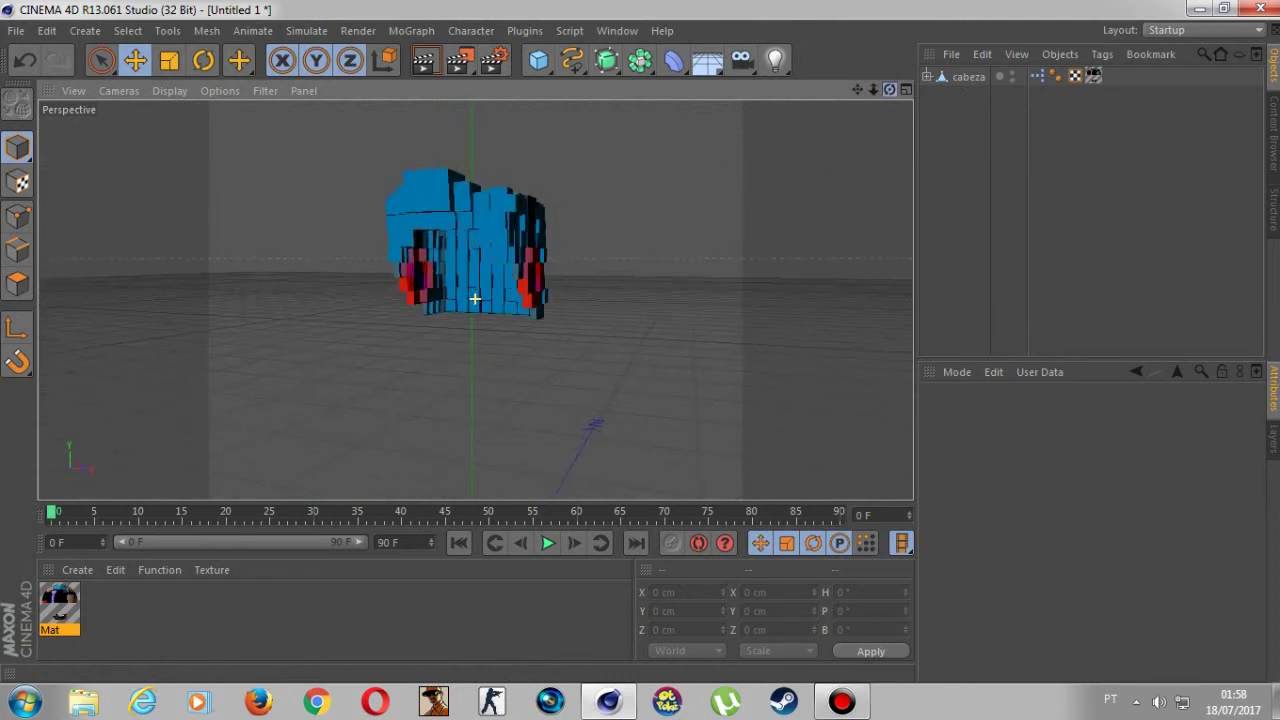
drag(475, 298, 475, 298)
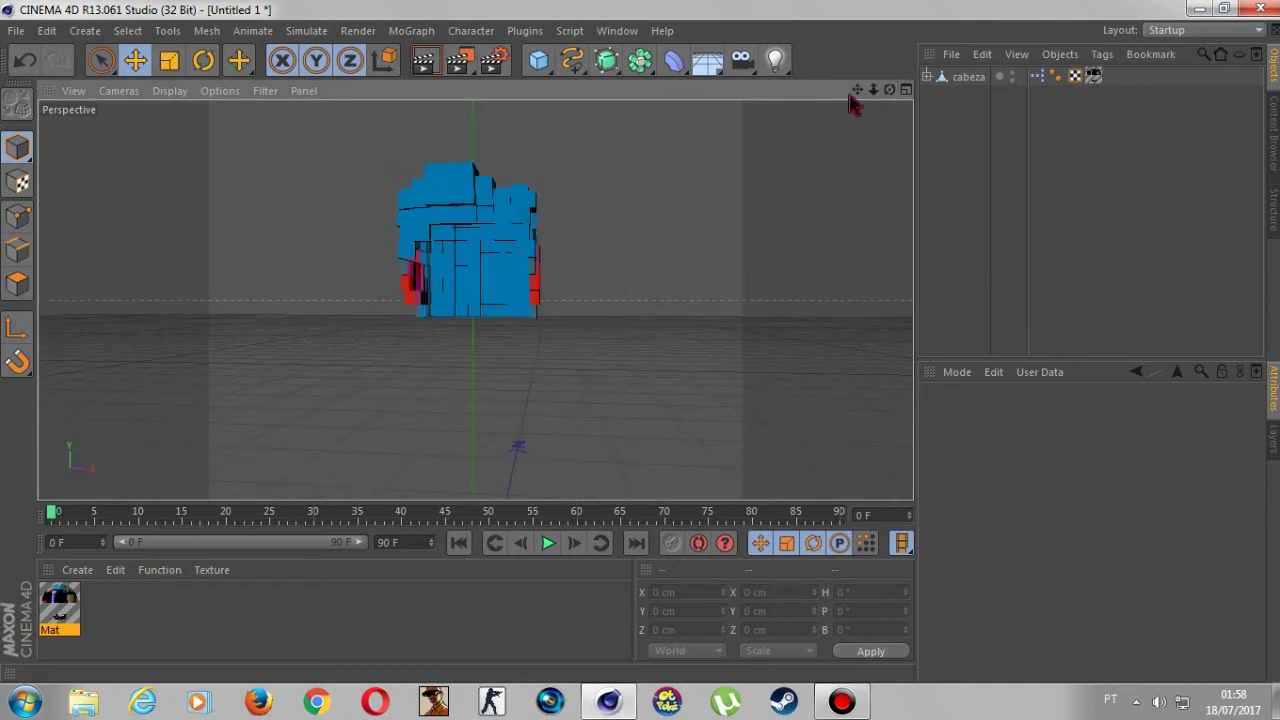
click(35, 30)
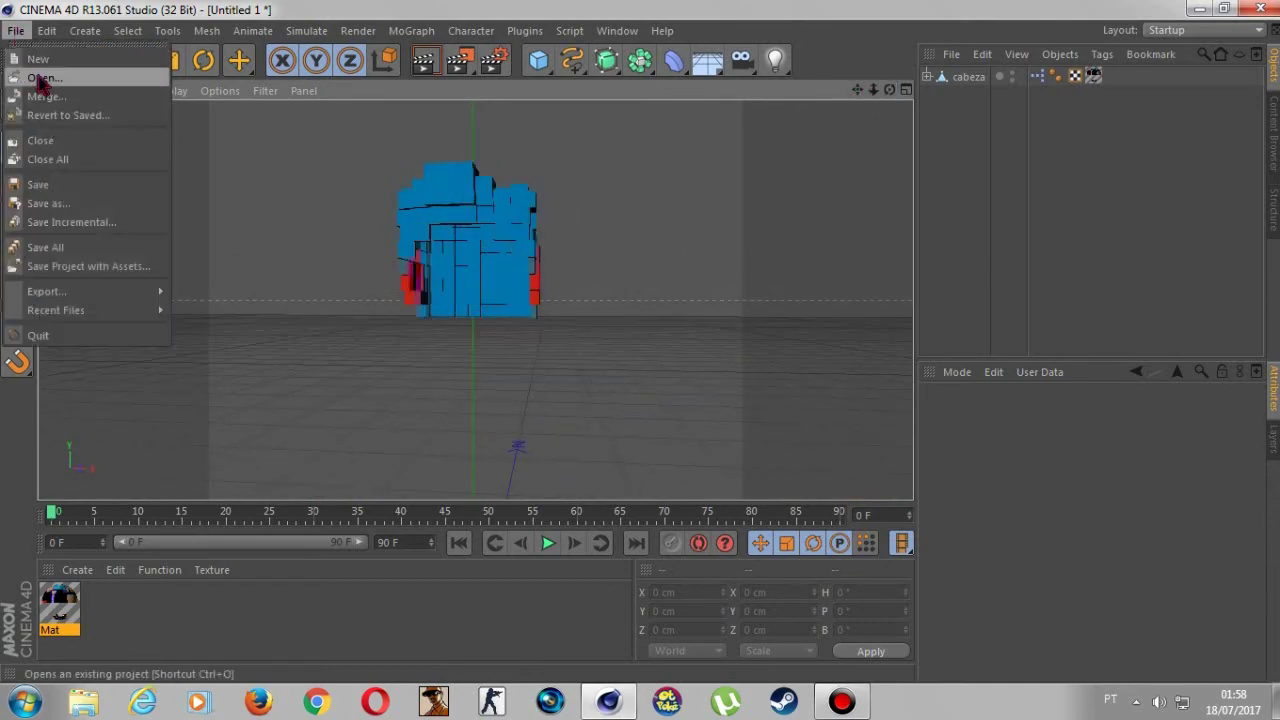
Open the FMR 5.0 .lib4d rig file from the Rig's folder and close the Content Browser.
click(43, 80)
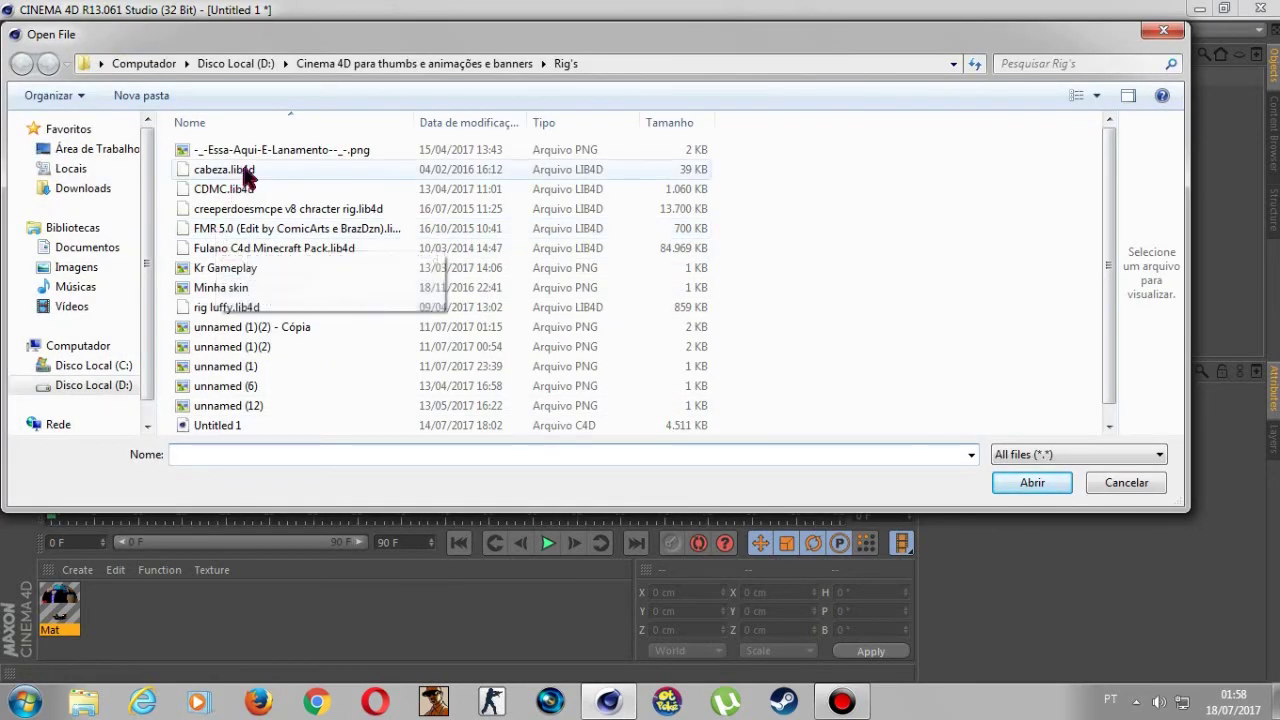
double_click(250, 228)
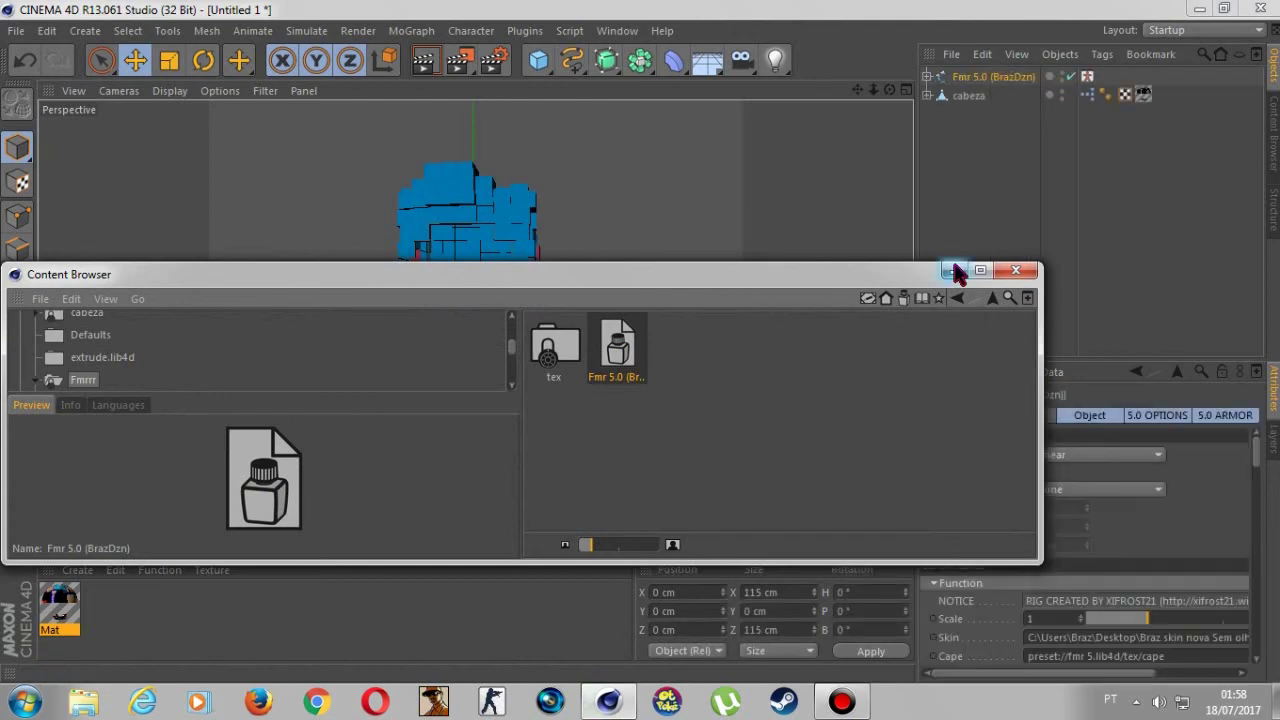
click(1012, 272)
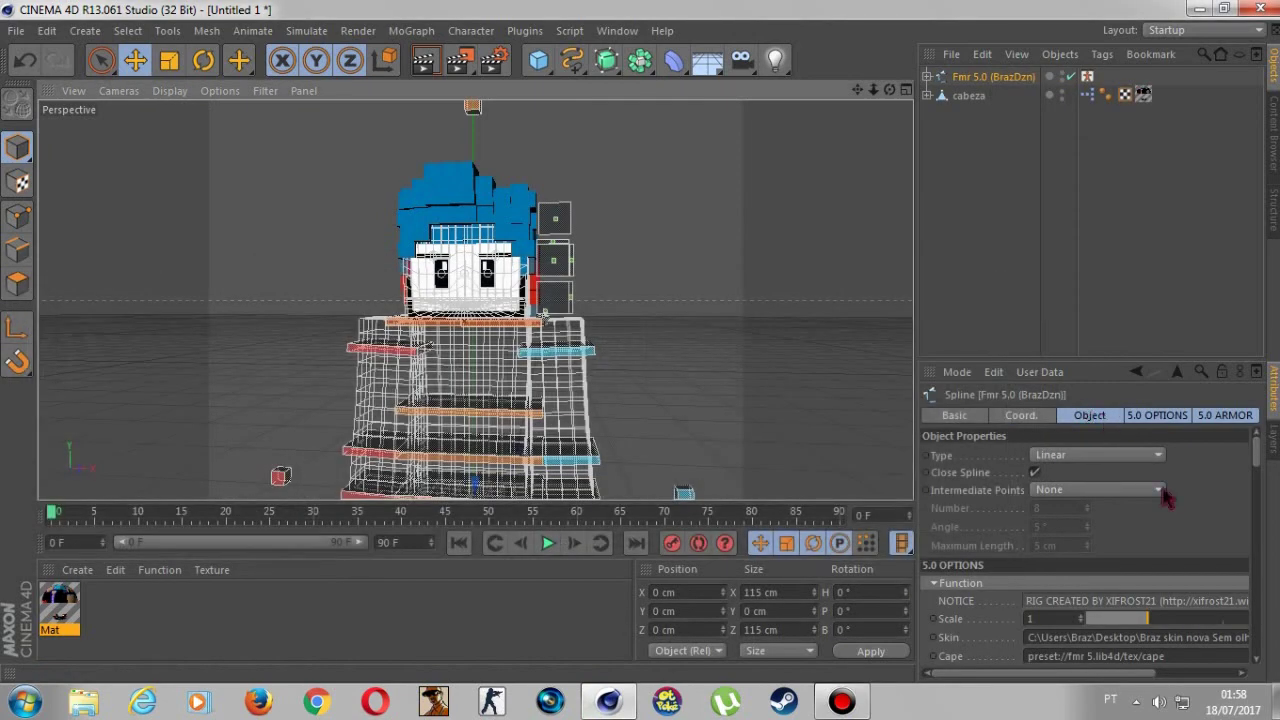
Load unnamed (12).png from Downloads as the rig's Skin, then deselect the rig.
drag(1103, 680, 1232, 650)
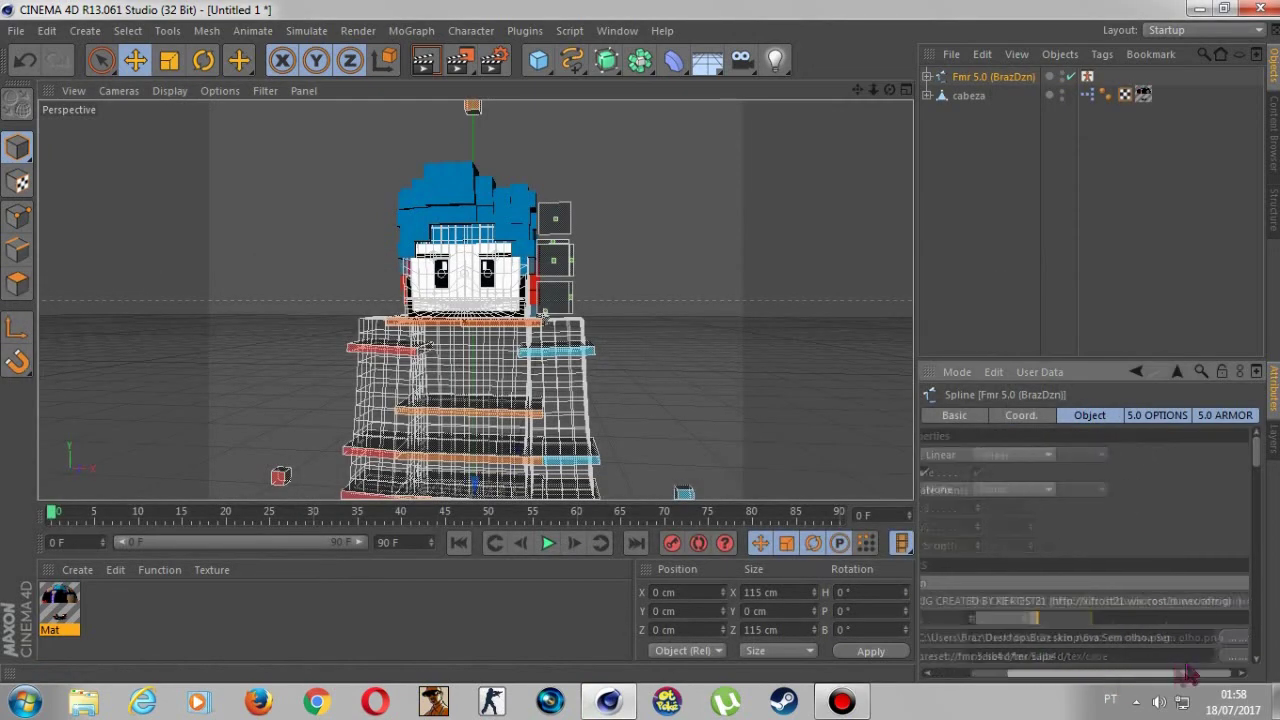
click(1227, 652)
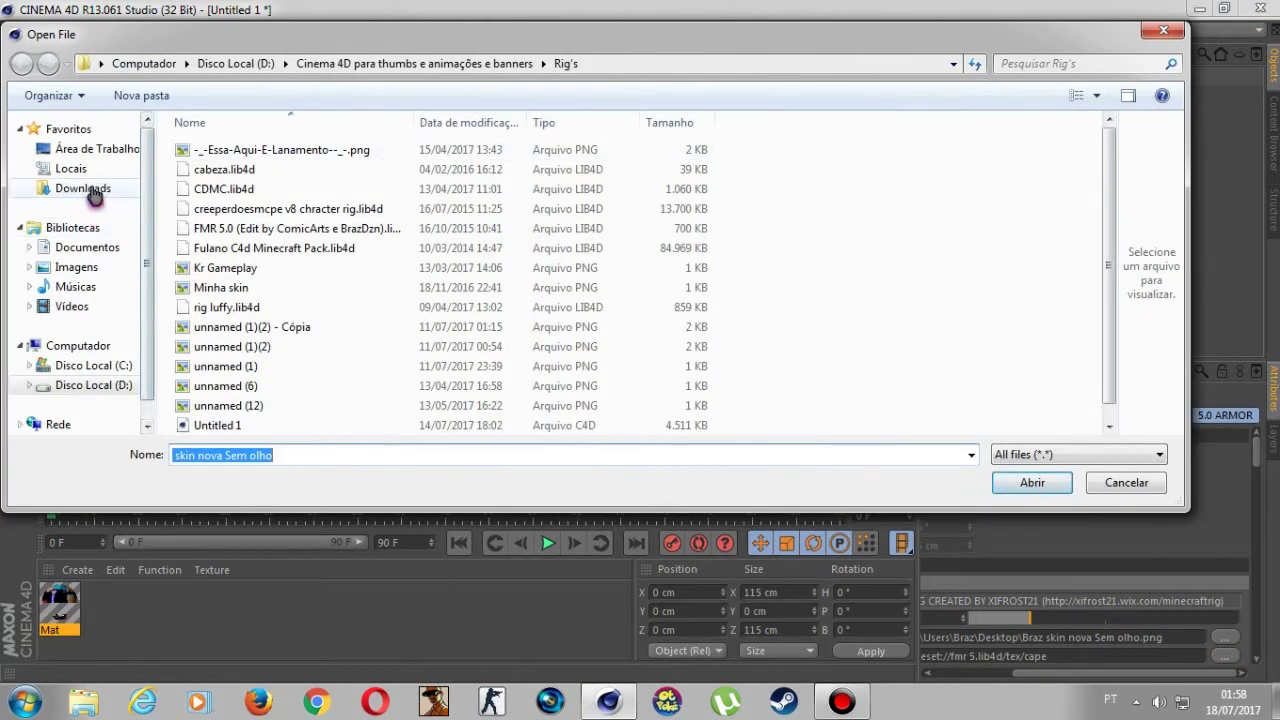
click(84, 189)
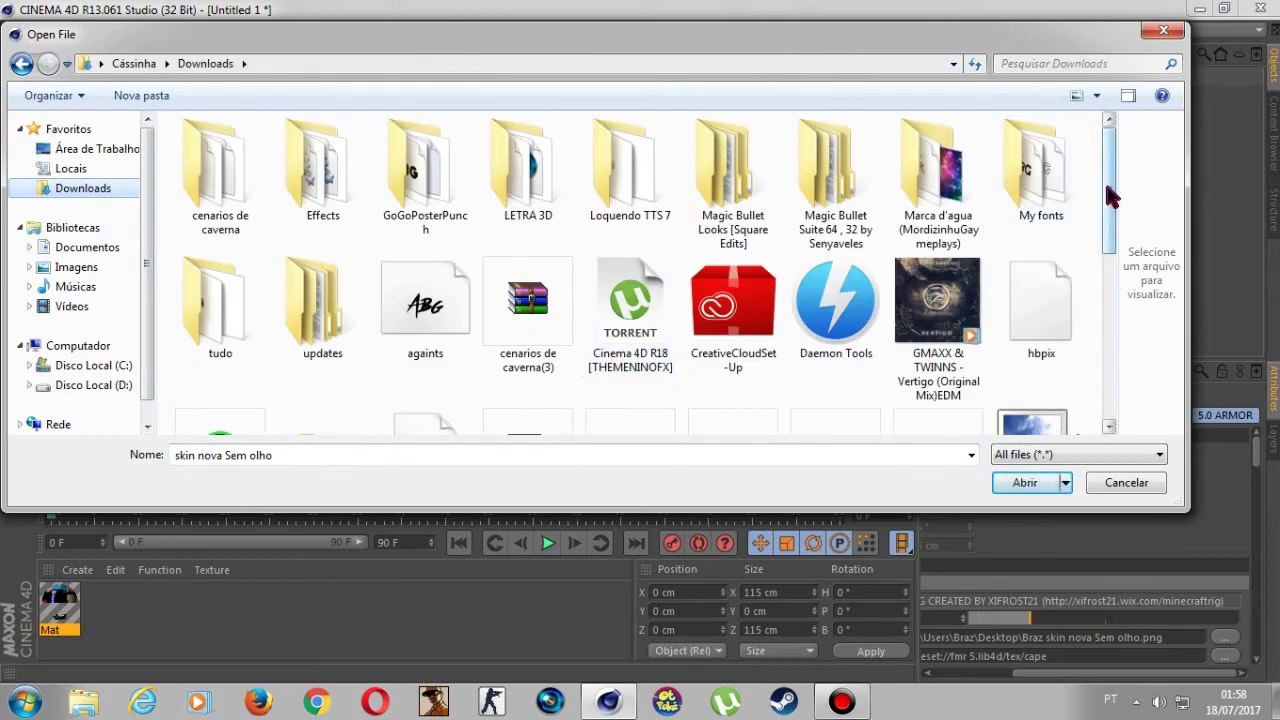
drag(1110, 197, 1133, 341)
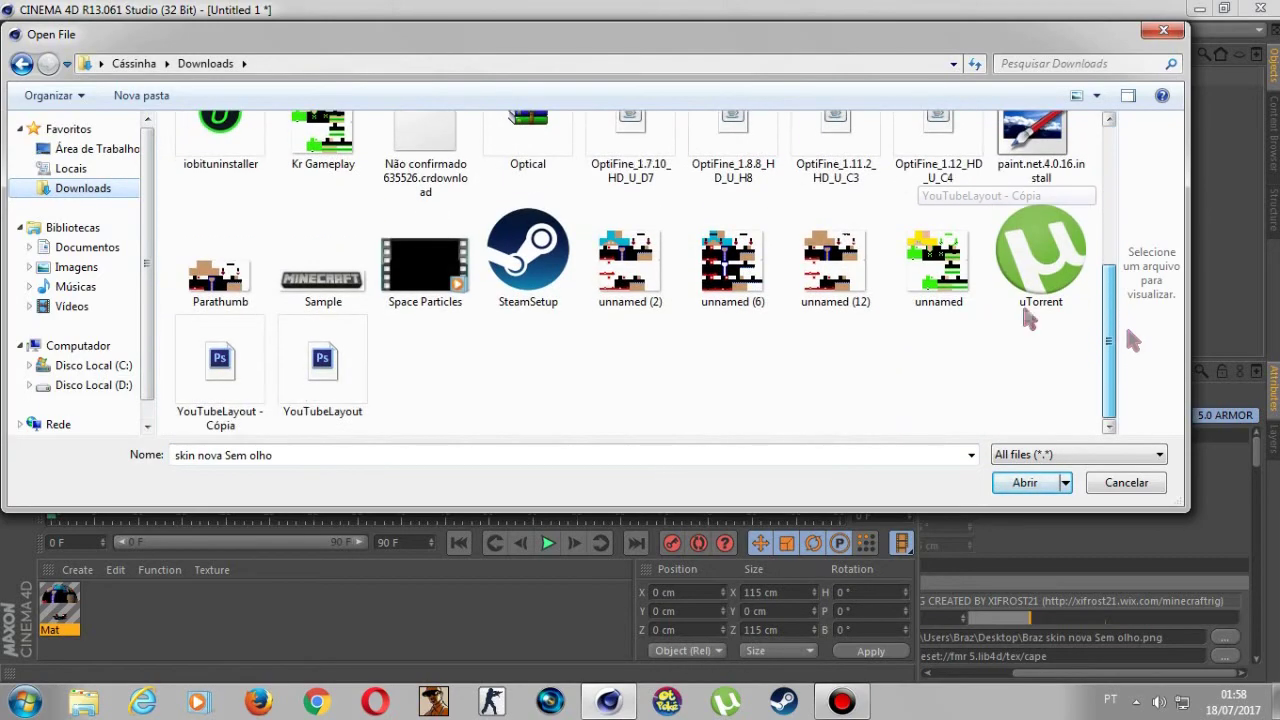
click(857, 266)
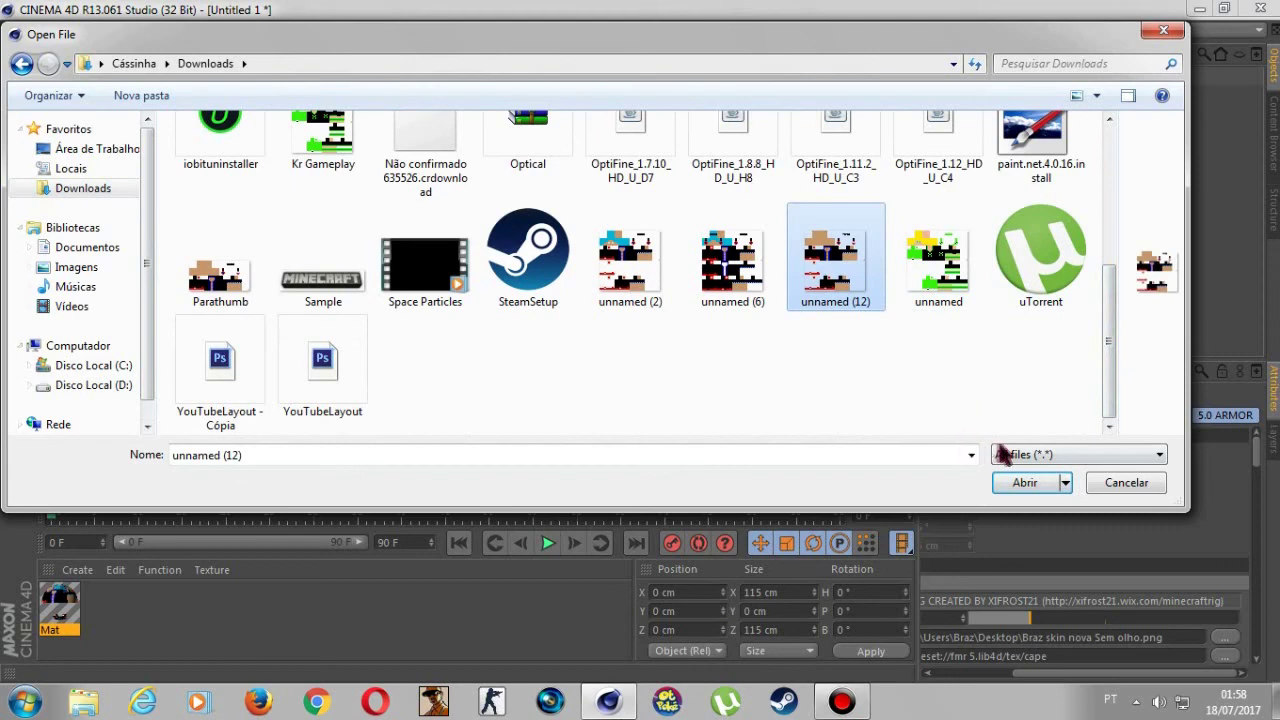
click(1022, 484)
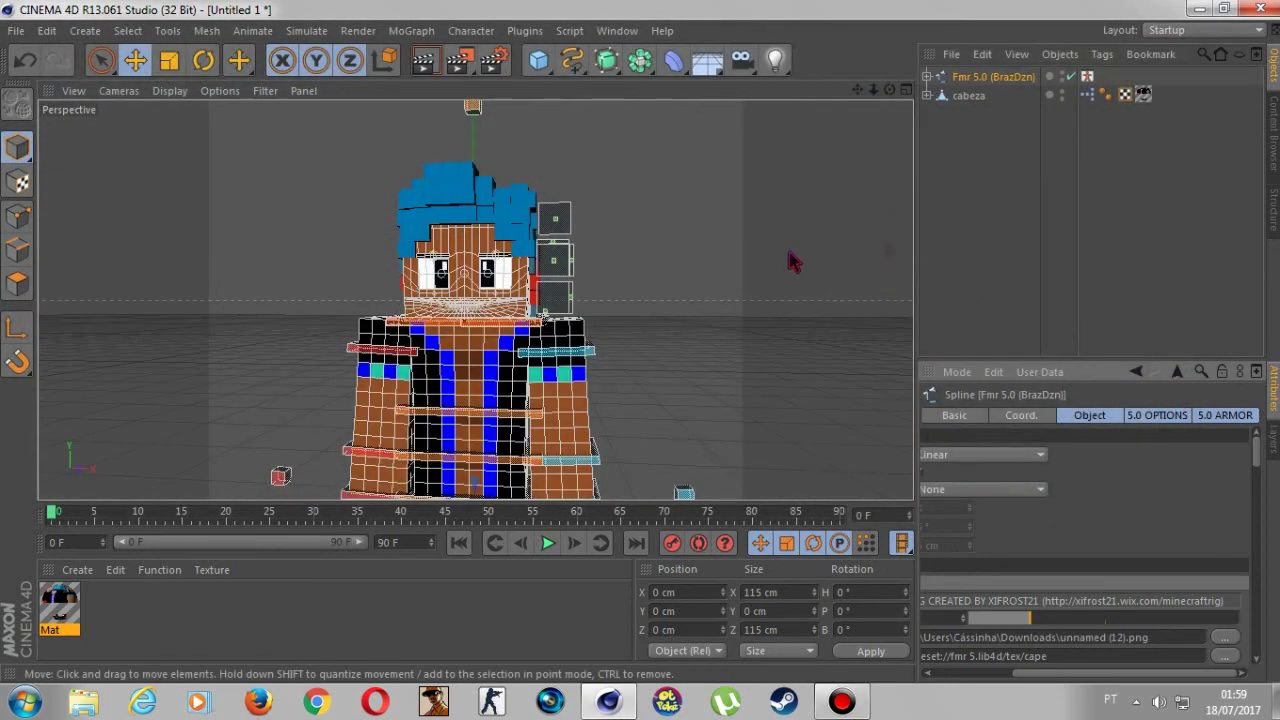
click(952, 250)
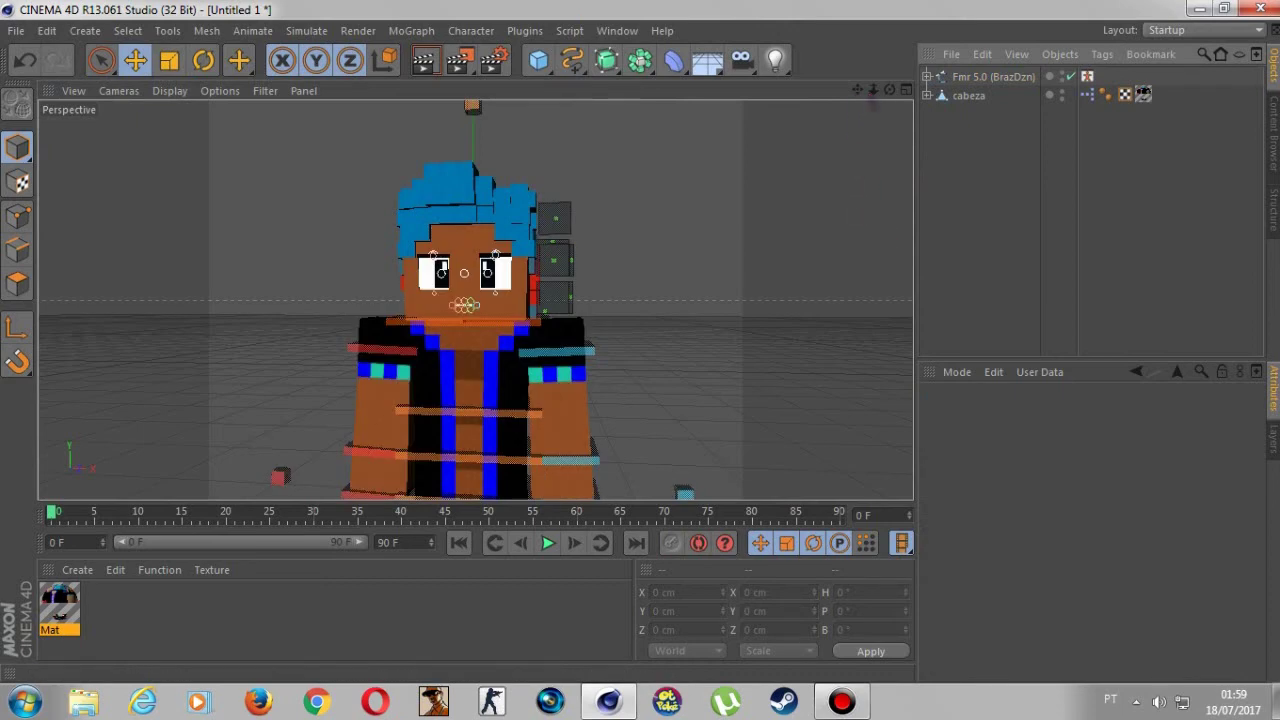
Frame the full character, feet included, from the front and render the view.
mouse_move(872, 105)
mouse_down()
mouse_move(862, 110)
mouse_move(891, 91)
mouse_up()
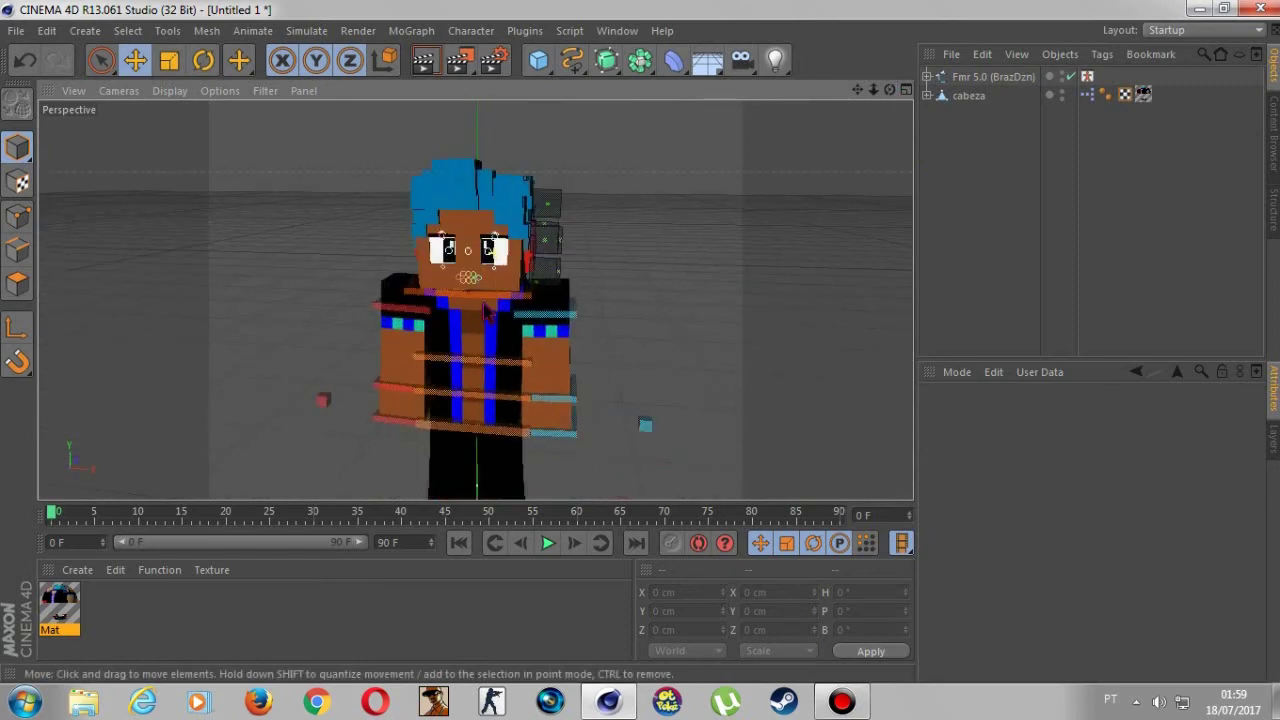
scroll(557, 350, up, 3)
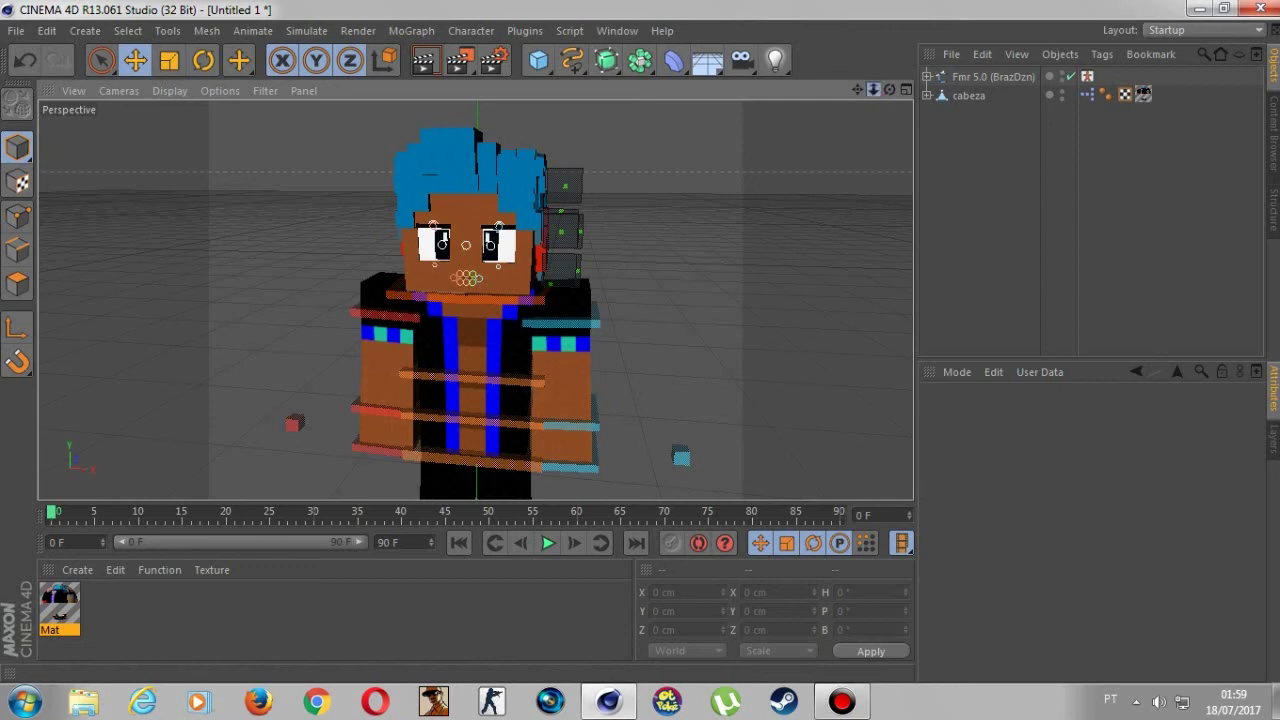
scroll(476, 299, down, 3)
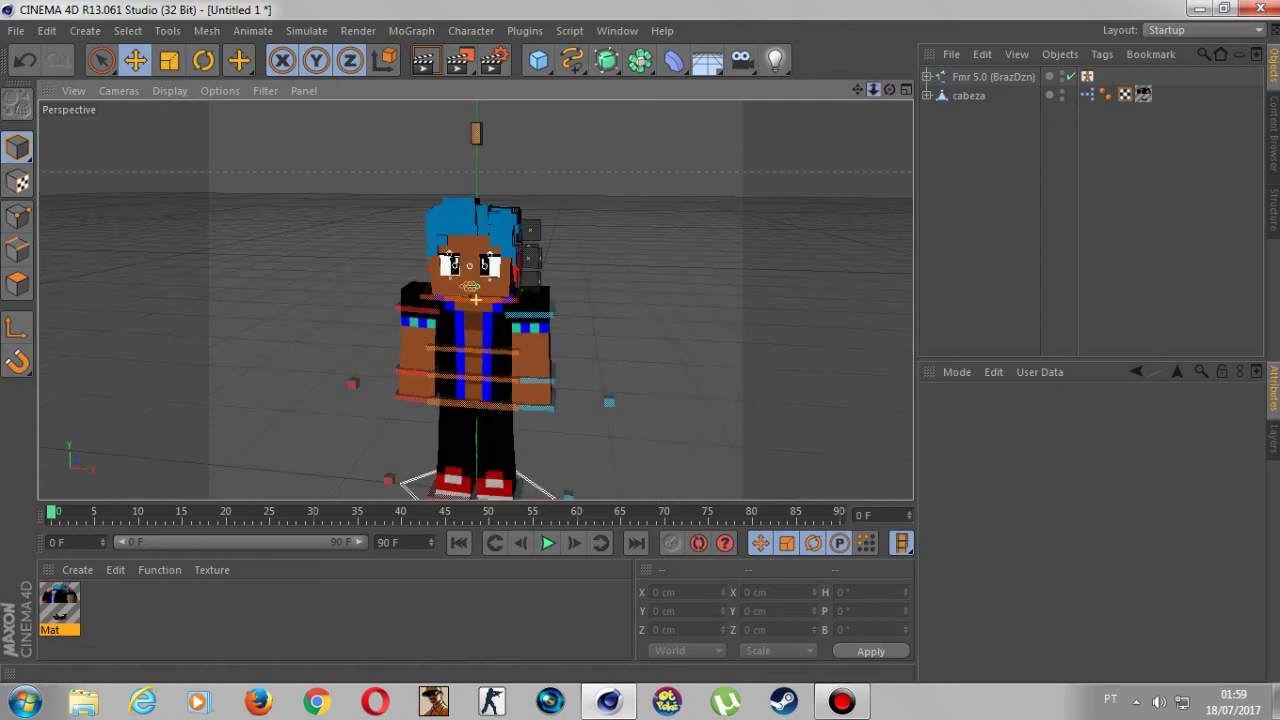
drag(872, 90, 884, 110)
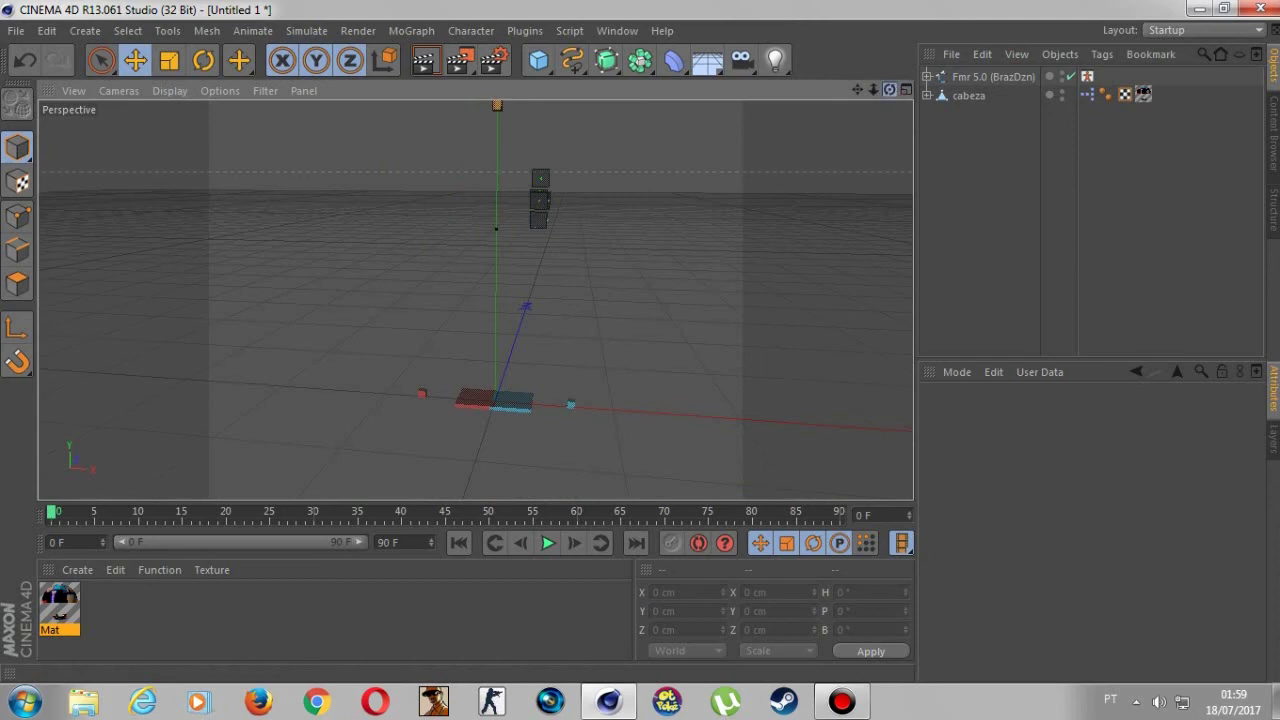
alt+drag(475, 298, 475, 298)
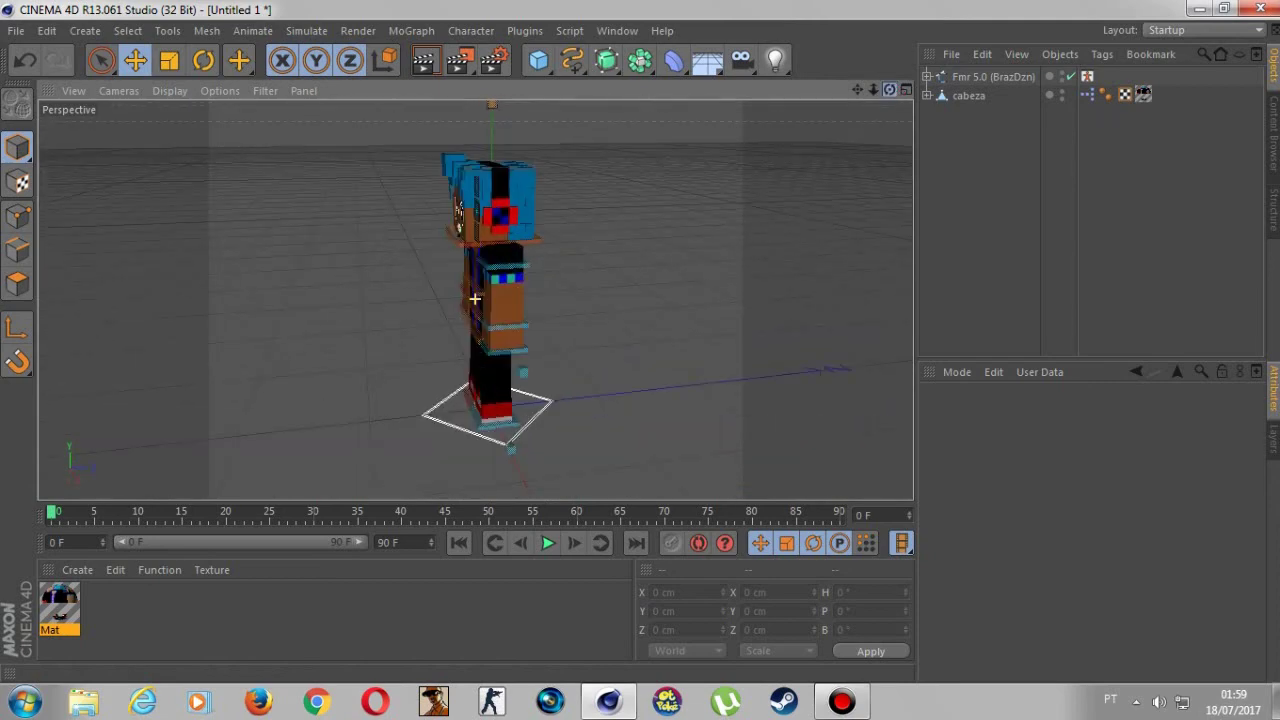
drag(889, 90, 866, 96)
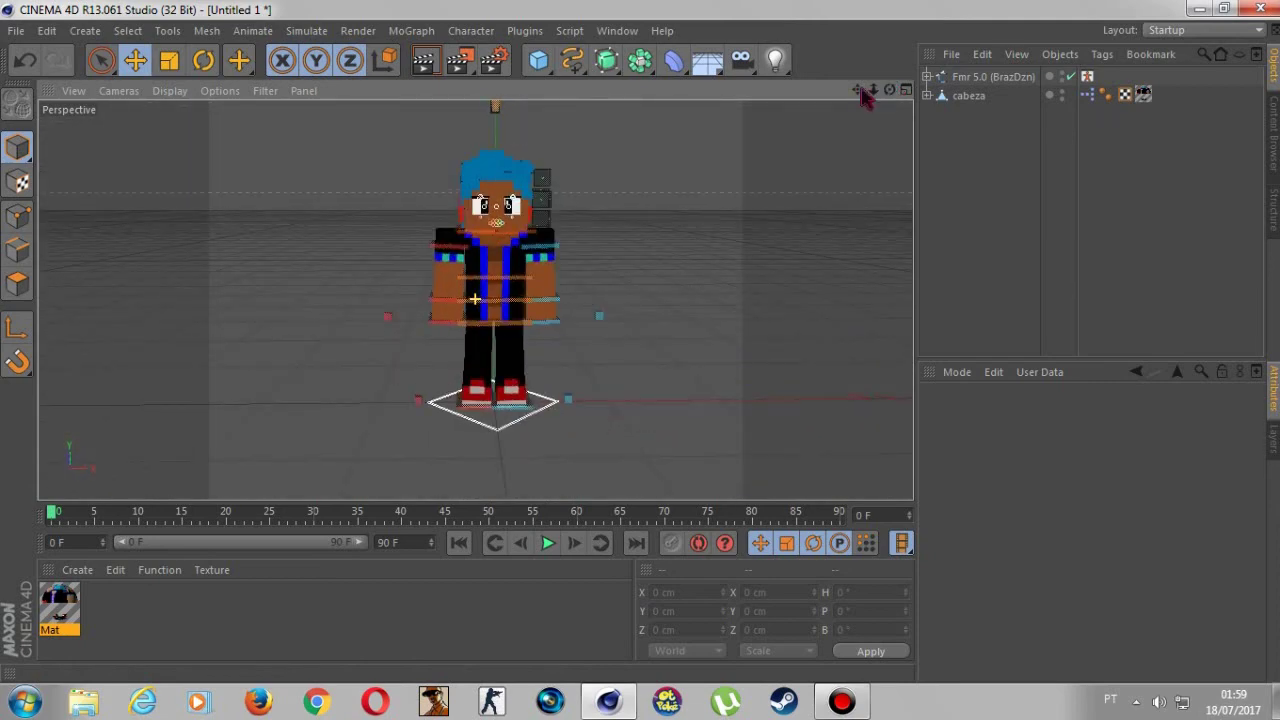
click(426, 76)
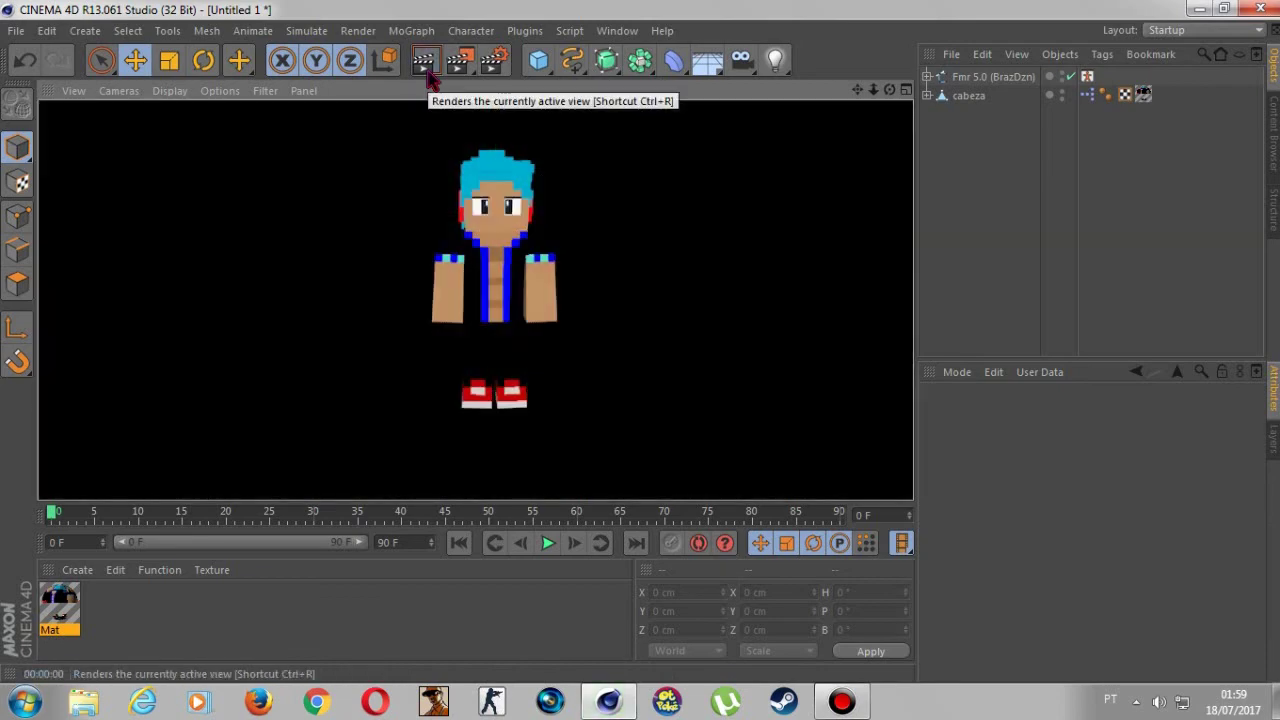
Clear the render preview to return to the Perspective editor view.
click(218, 102)
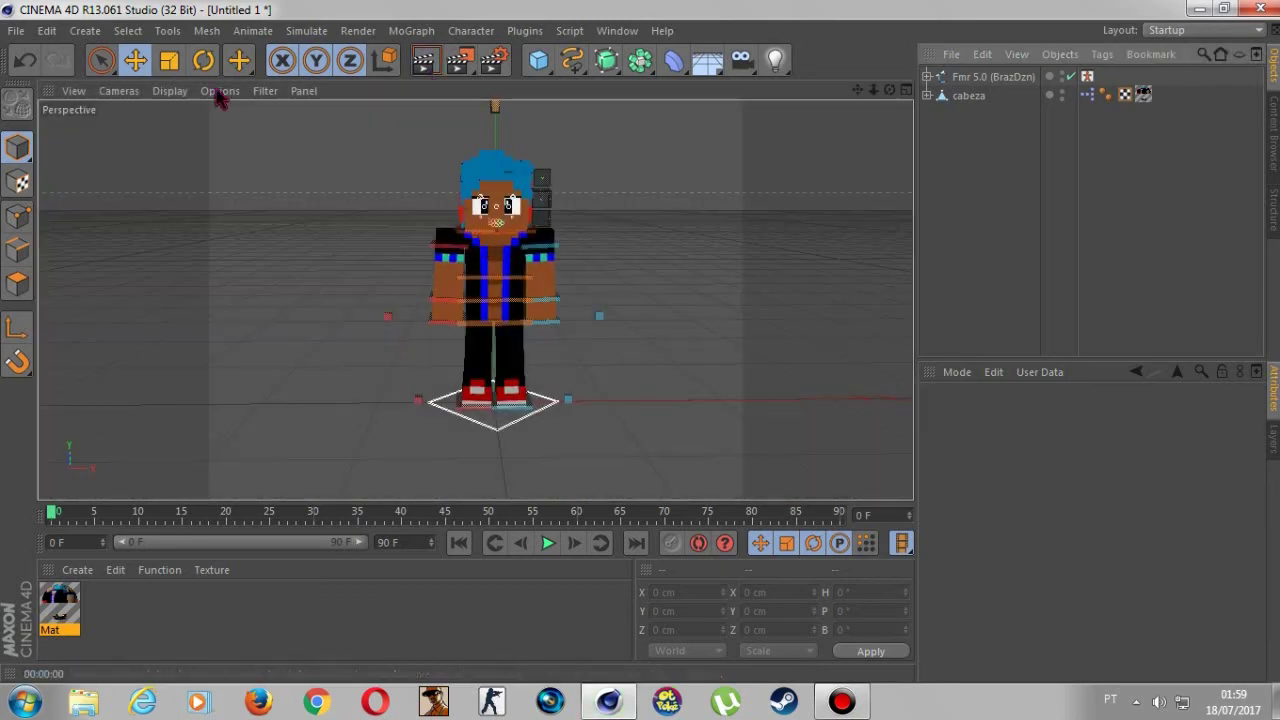